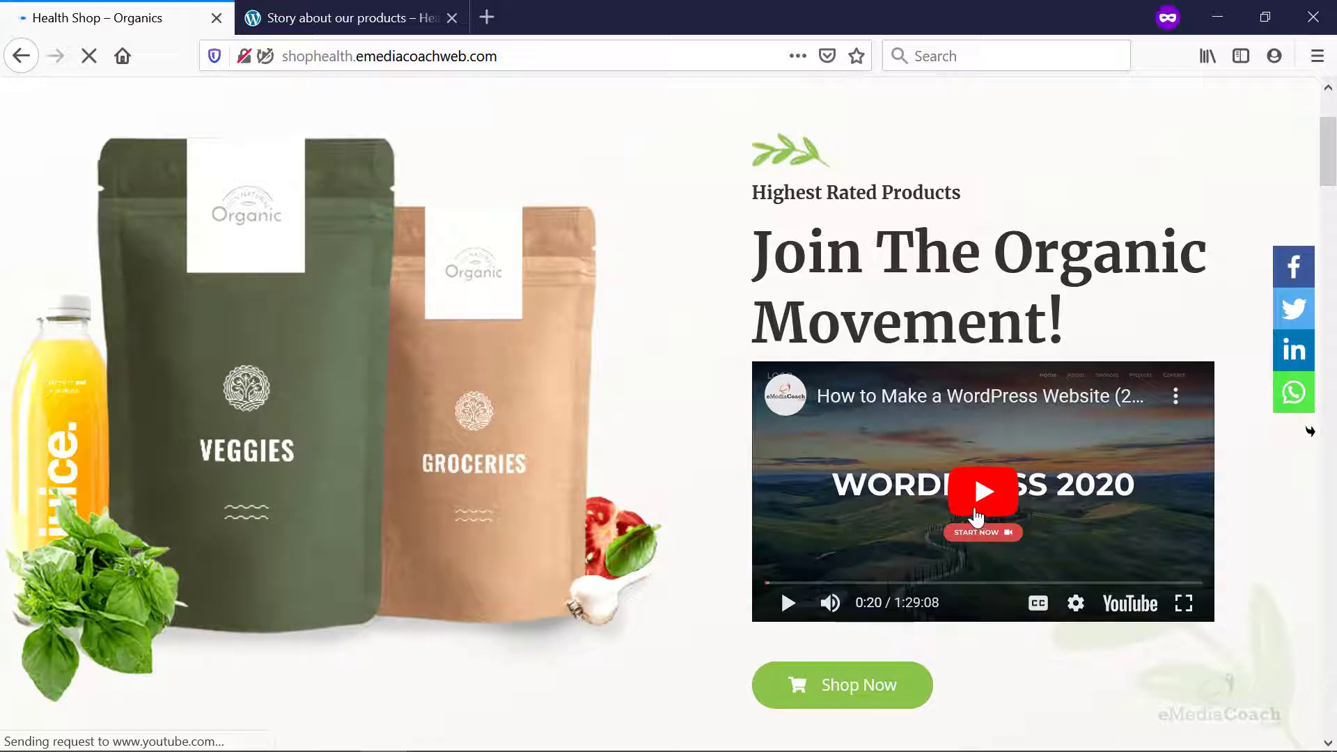
Step: Examine the embedded YouTube videos on the shop's home page and in the "Story about our products" post
{"action": "scroll", "coordinate": [516, 223], "scroll_direction": "up", "scroll_amount": 3}
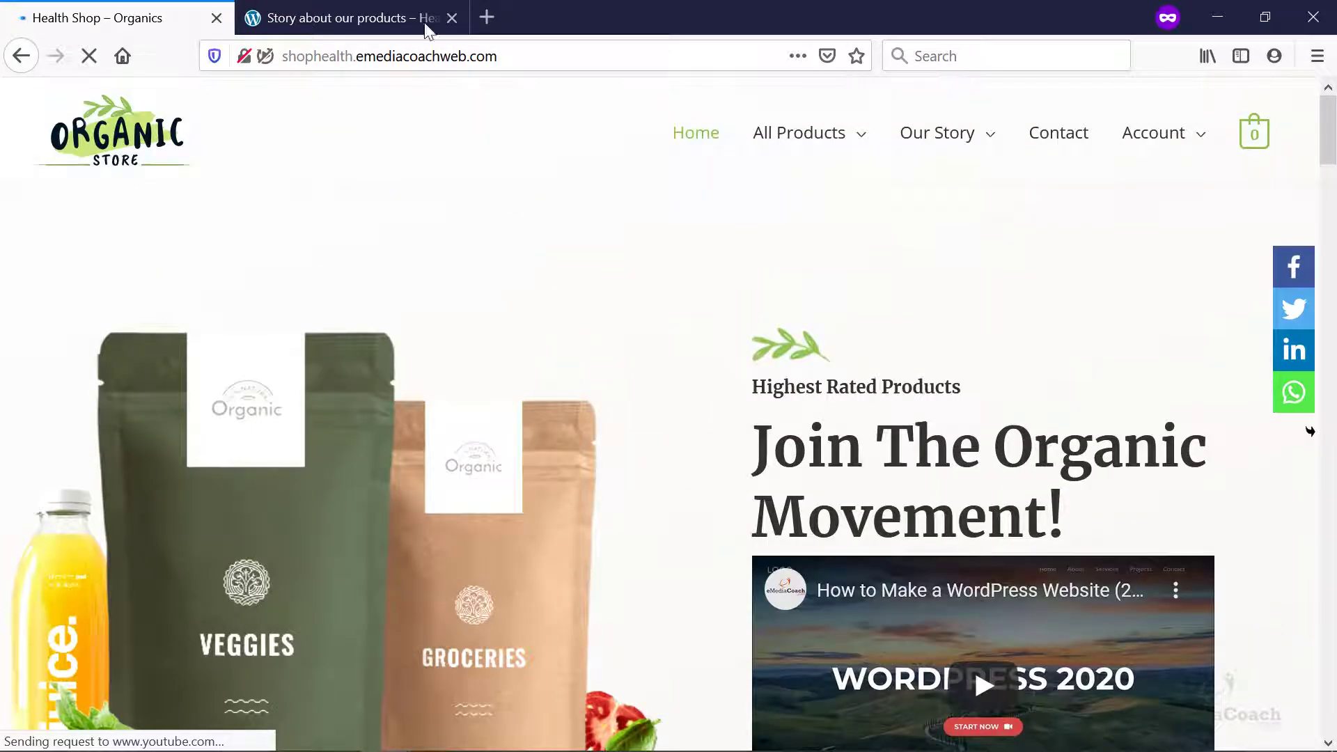
{"action": "left_click", "coordinate": [426, 25]}
{"action": "scroll", "coordinate": [622, 344], "scroll_direction": "down", "scroll_amount": 2}
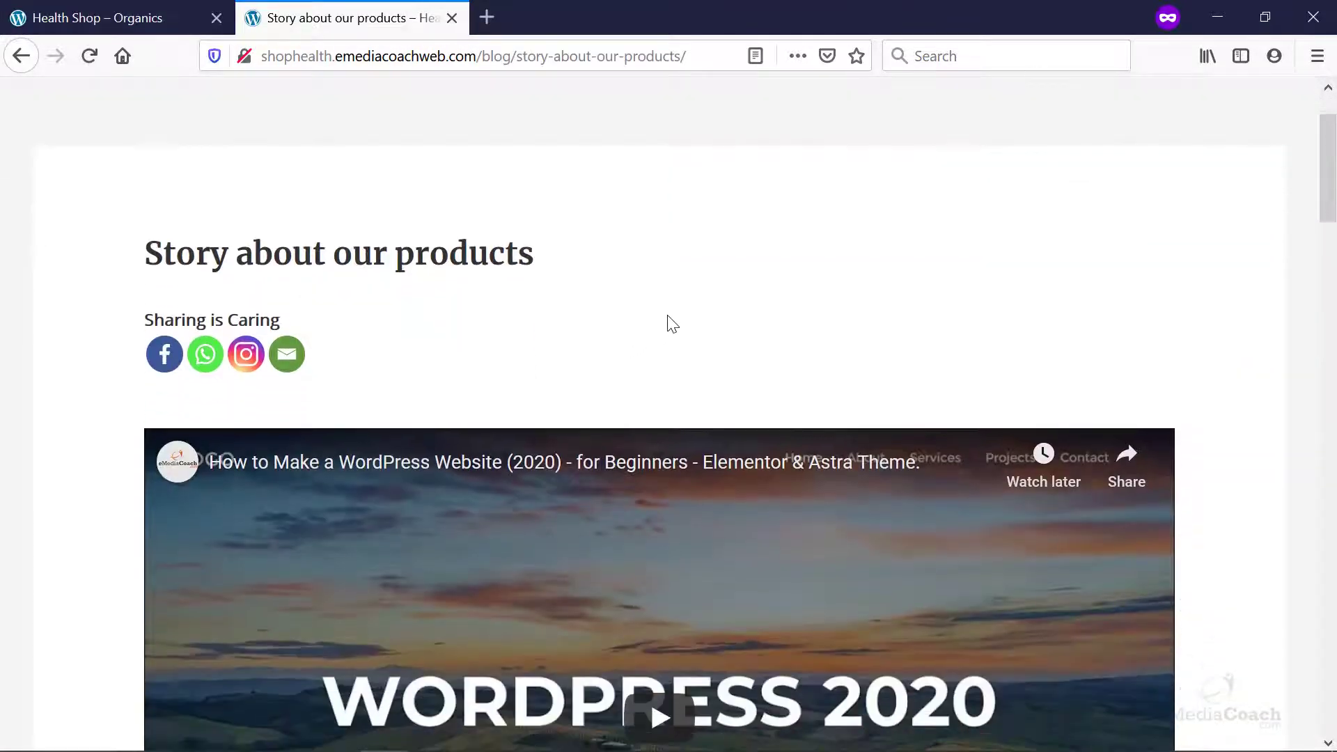
{"action": "scroll", "coordinate": [832, 314], "scroll_direction": "down", "scroll_amount": 10}
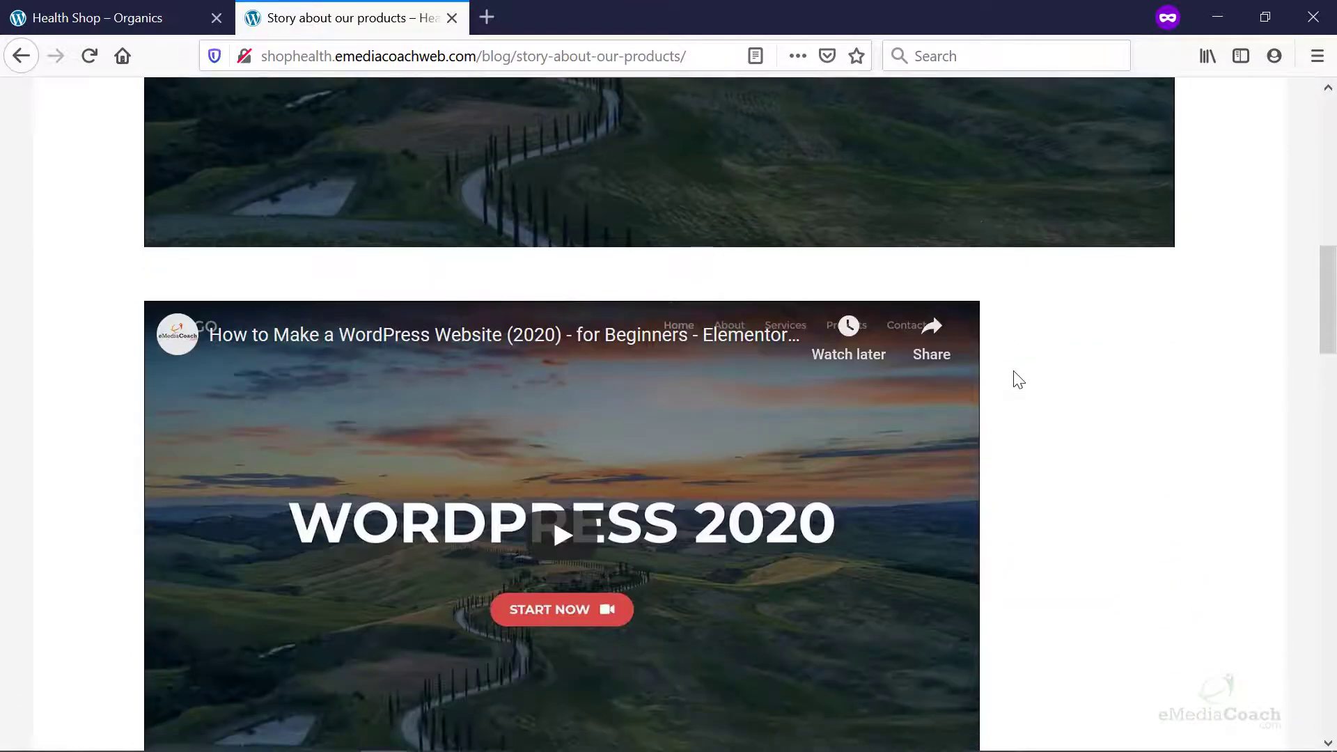
{"action": "scroll", "coordinate": [1021, 383], "scroll_direction": "down", "scroll_amount": 3}
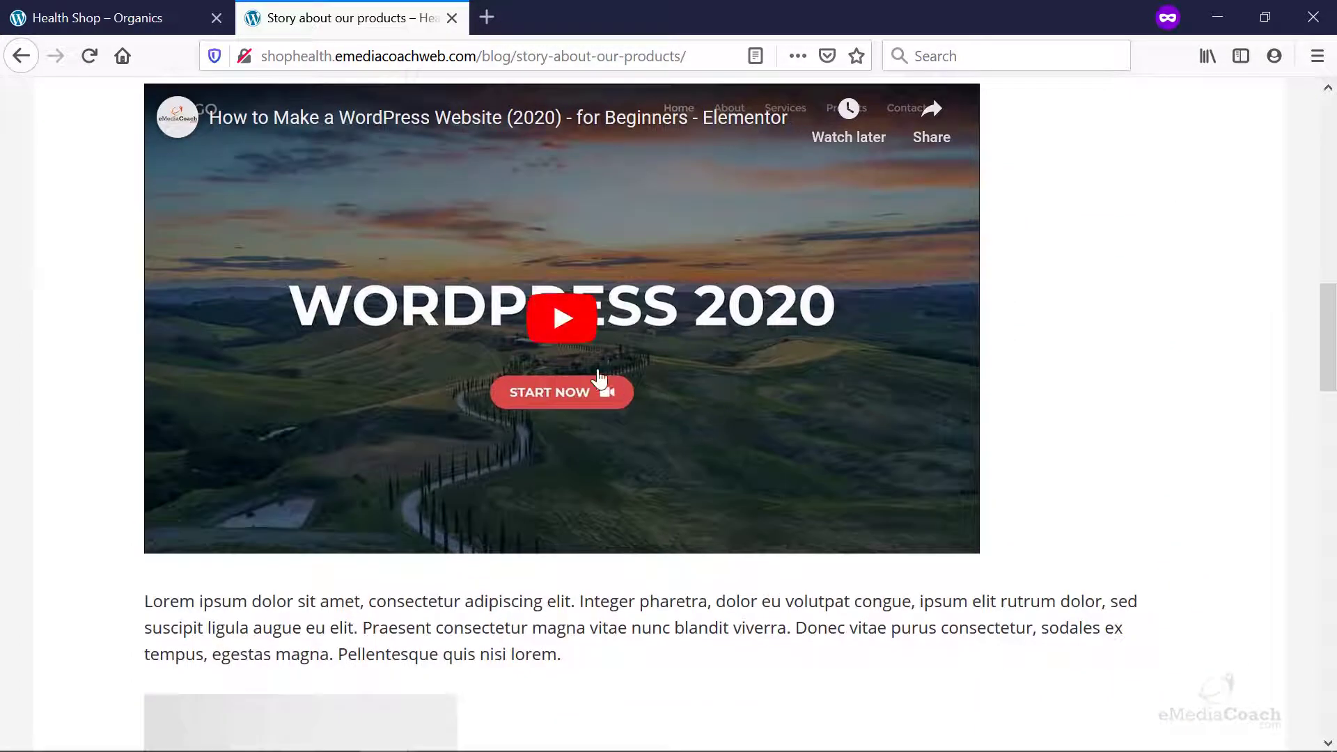
{"action": "left_click", "coordinate": [98, 17]}
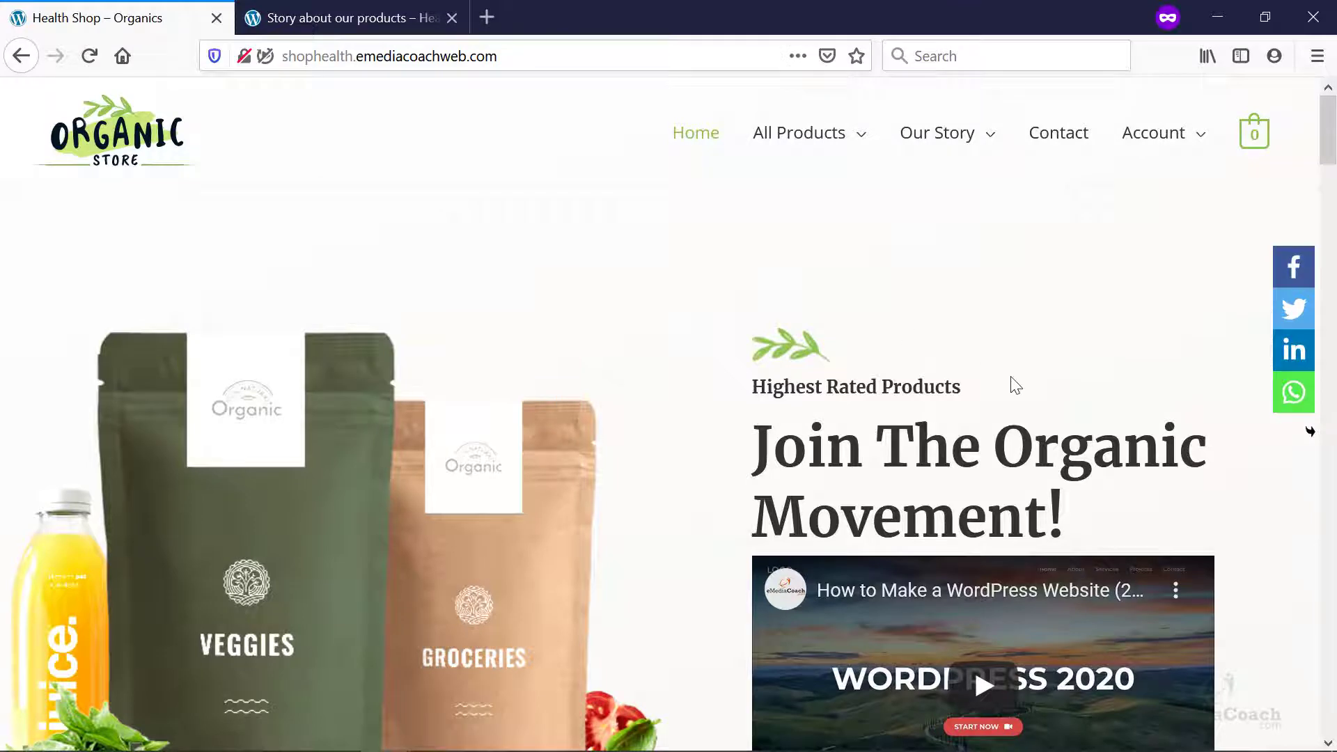
{"action": "scroll", "coordinate": [1031, 390], "scroll_direction": "down", "scroll_amount": 2}
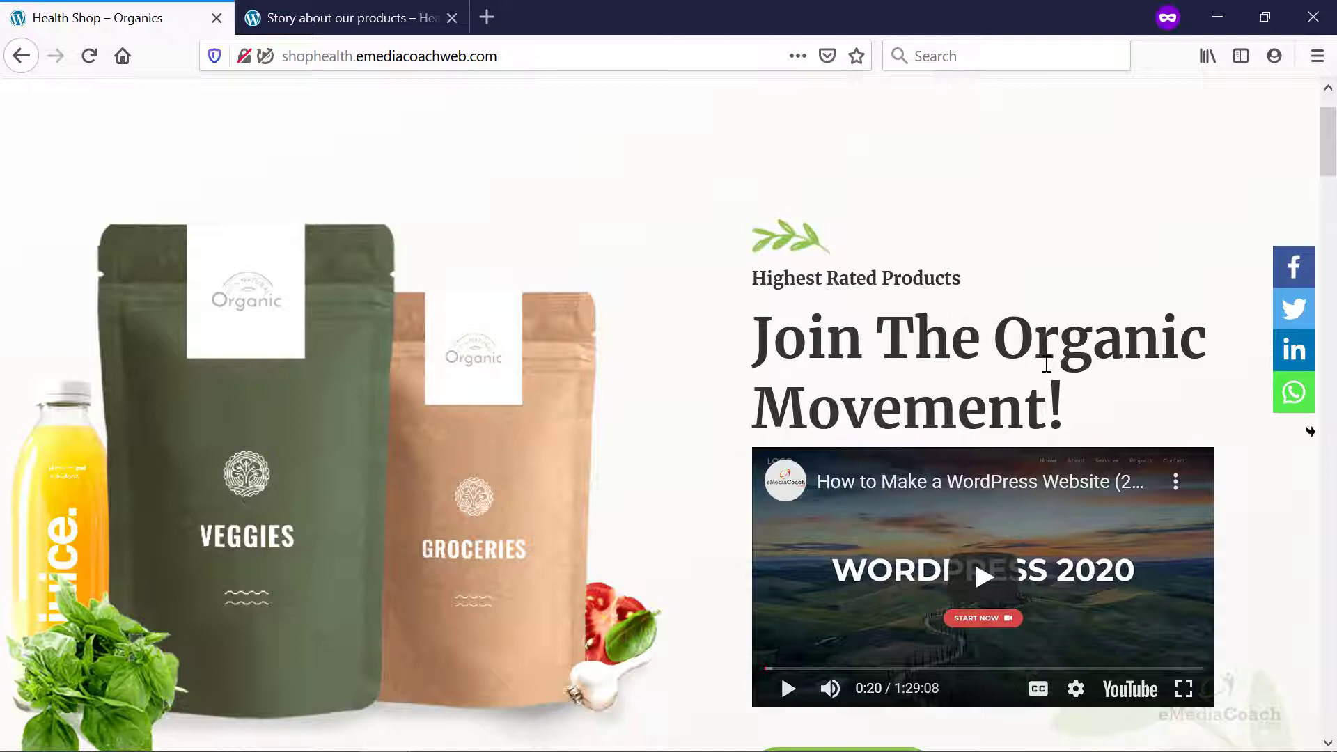
Step: Minimize the Notepad outline and copy the URL of the YouTube video "How to Make a WordPress Website (2020)"
{"action": "key", "text": "alt+Tab"}
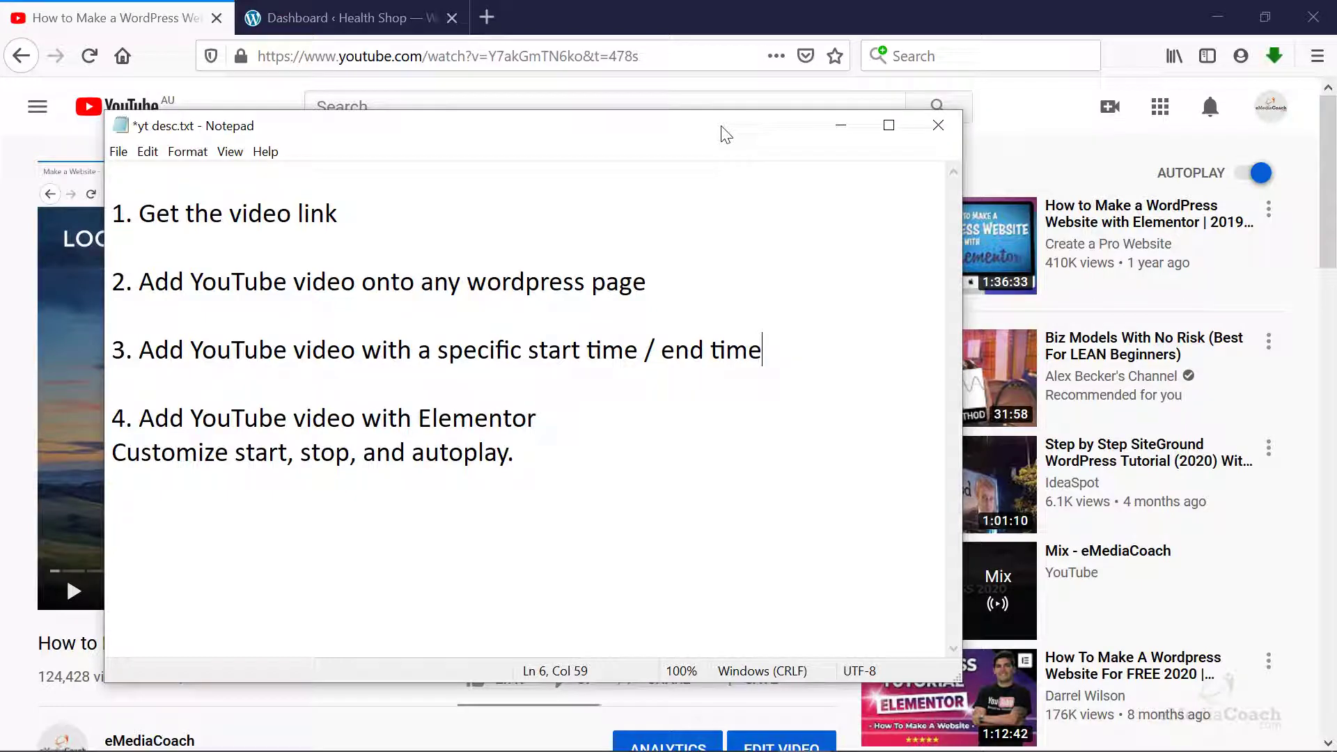
{"action": "left_click", "coordinate": [840, 125]}
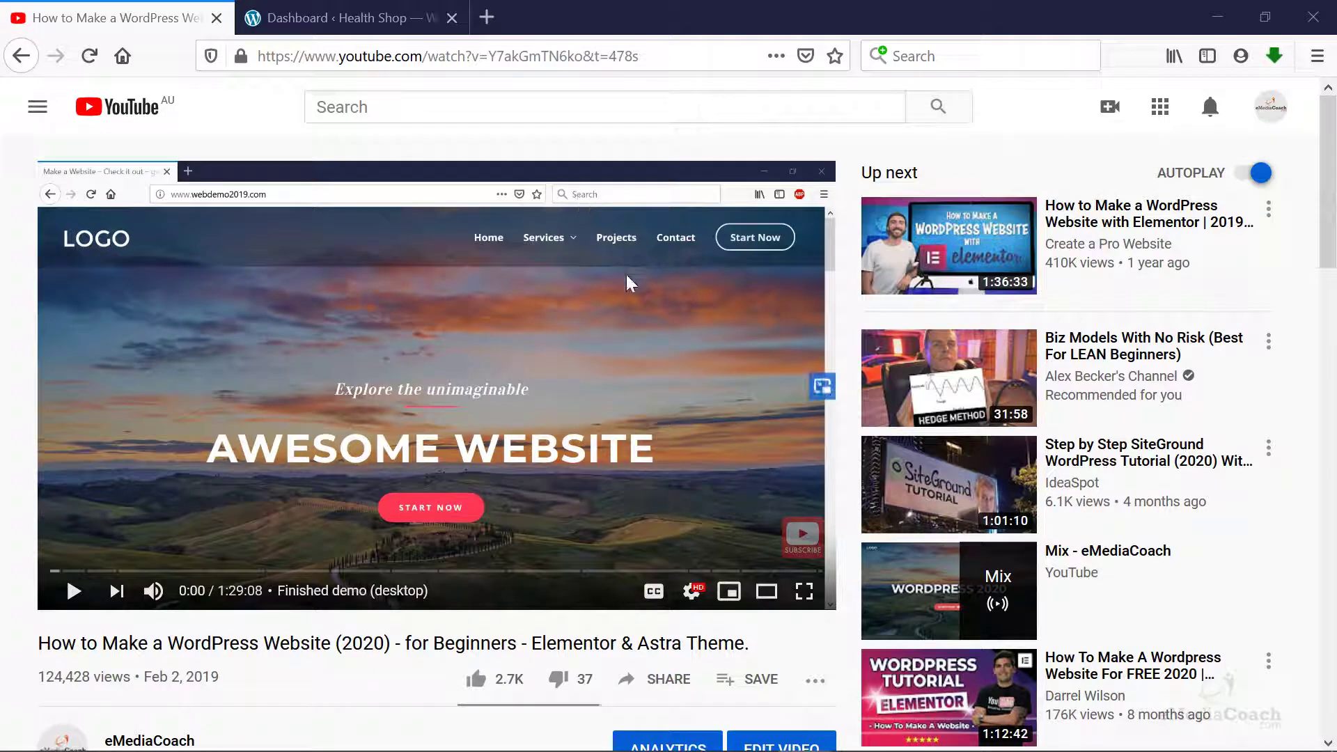
{"action": "scroll", "coordinate": [560, 309], "scroll_direction": "down", "scroll_amount": 3}
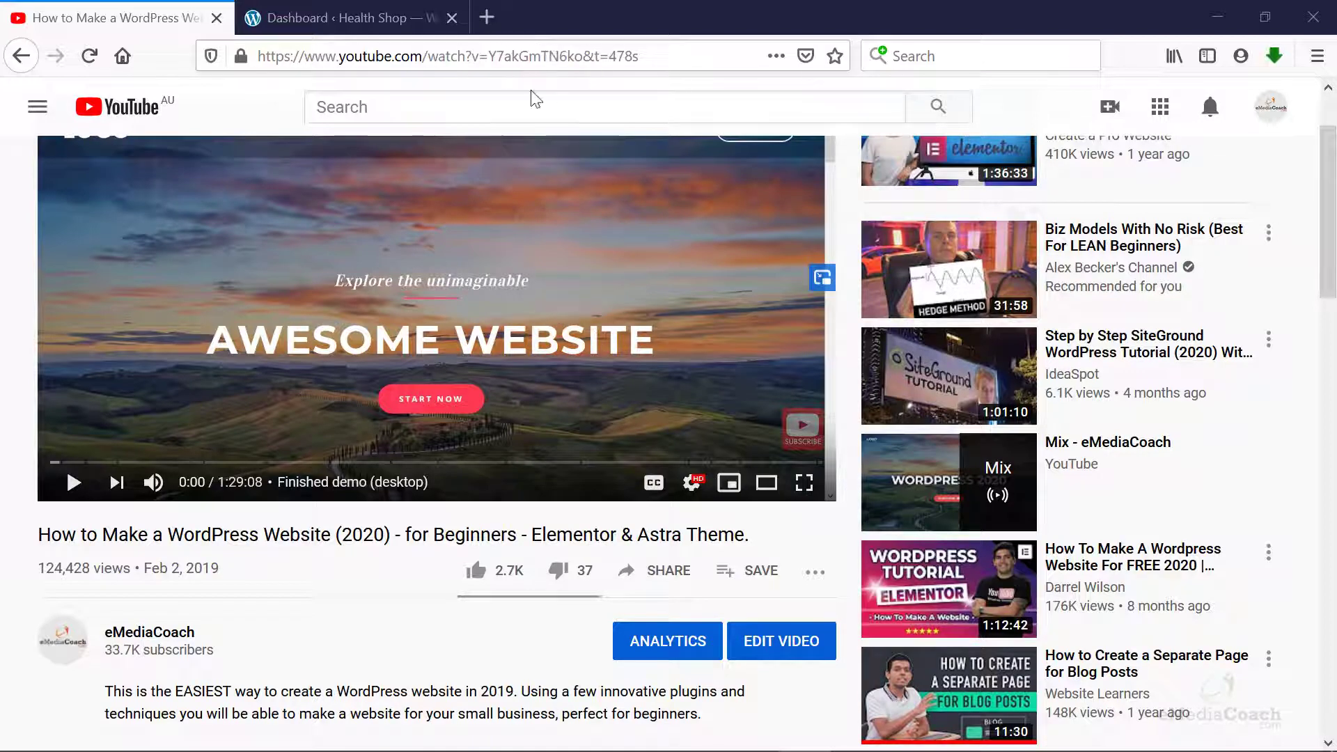
{"action": "right_click", "coordinate": [582, 245]}
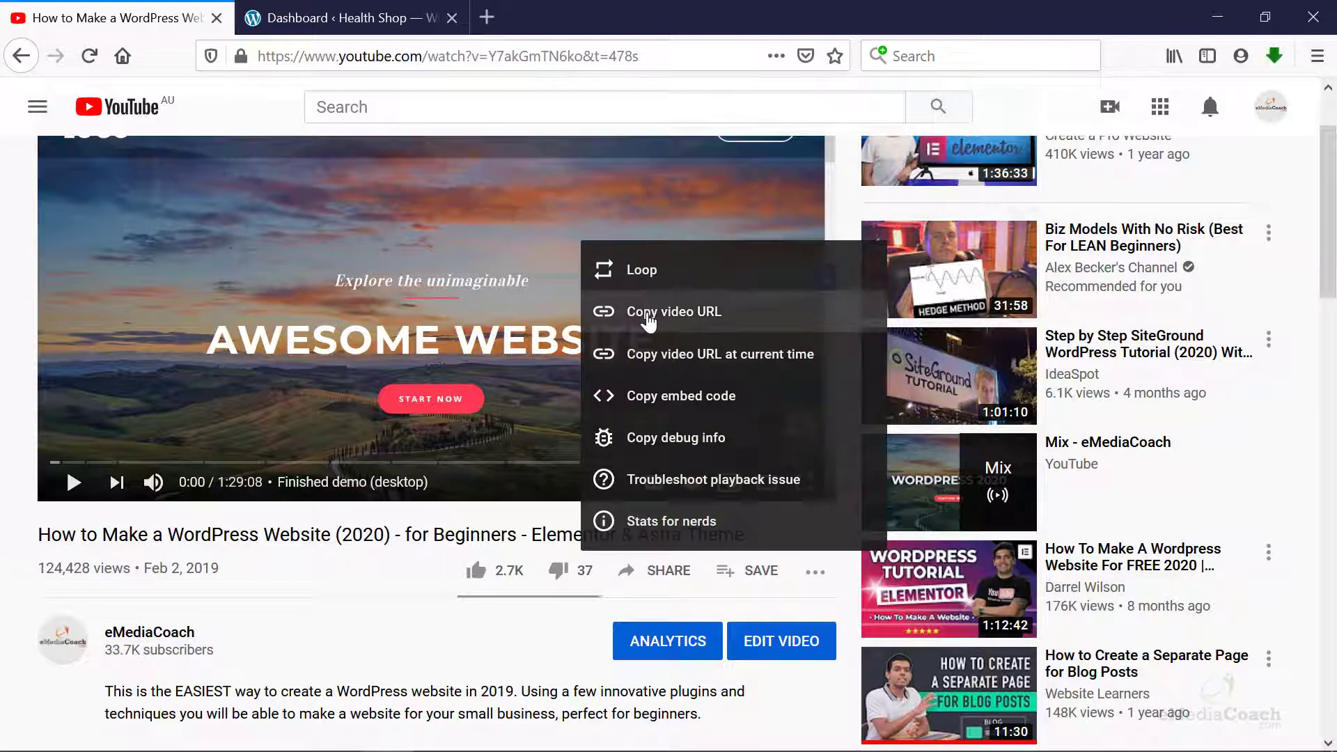
{"action": "left_click", "coordinate": [648, 312]}
{"action": "scroll", "coordinate": [650, 321], "scroll_direction": "up", "scroll_amount": 1}
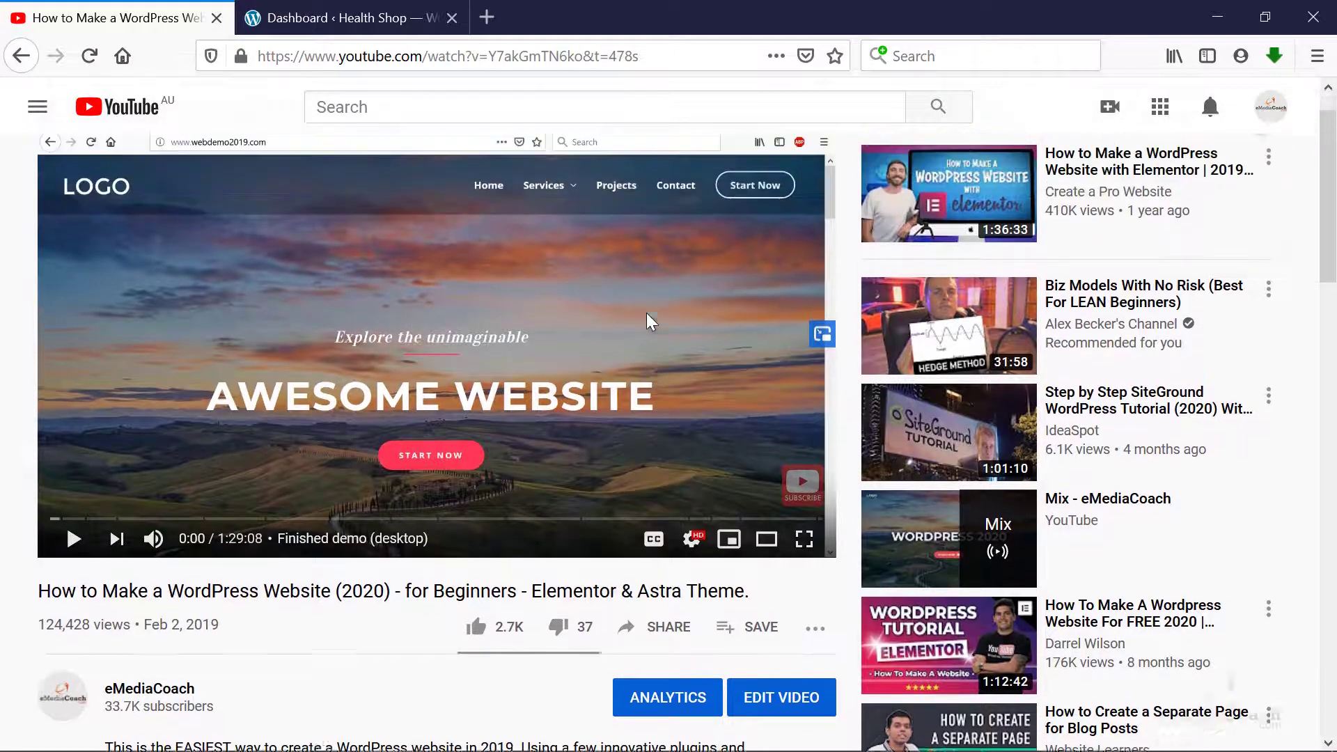
Step: Switch to the WordPress dashboard and open the post "Story about our products" for editing
{"action": "left_click", "coordinate": [370, 19]}
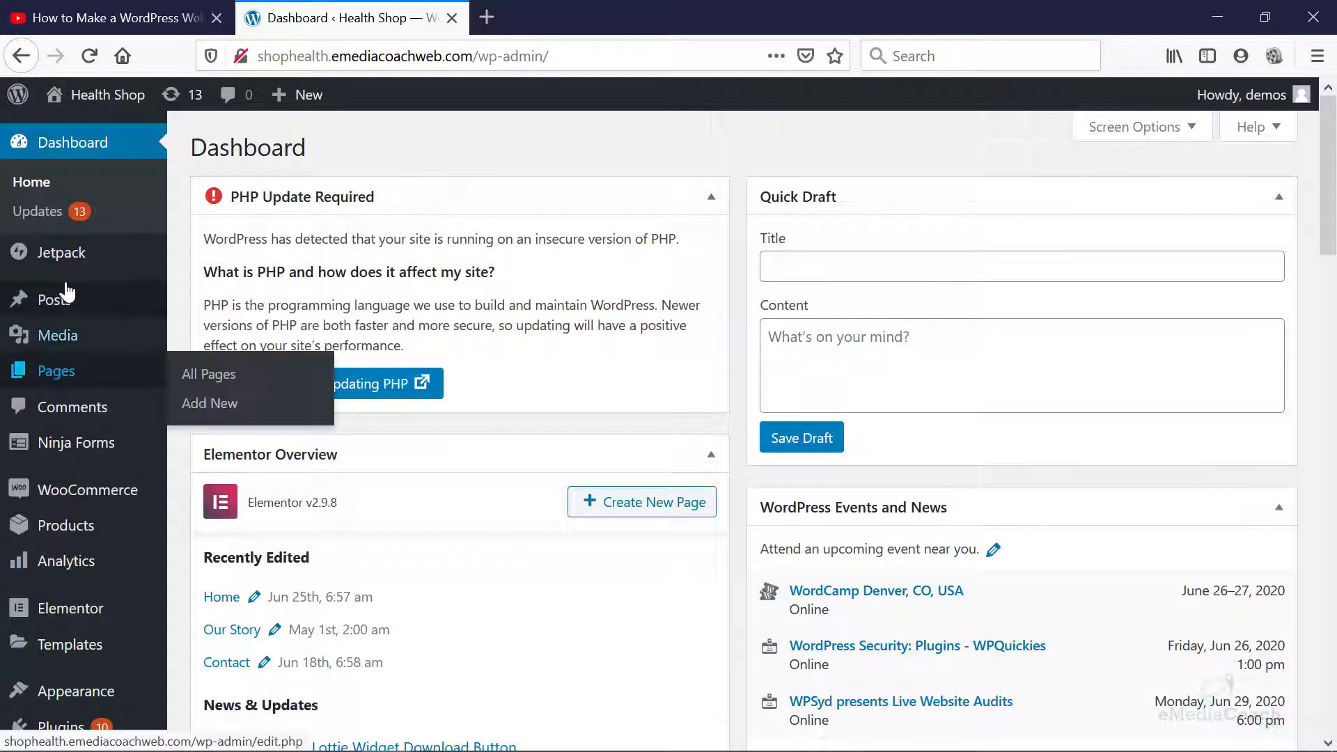
{"action": "mouse_move", "coordinate": [66, 296]}
{"action": "left_click", "coordinate": [242, 304]}
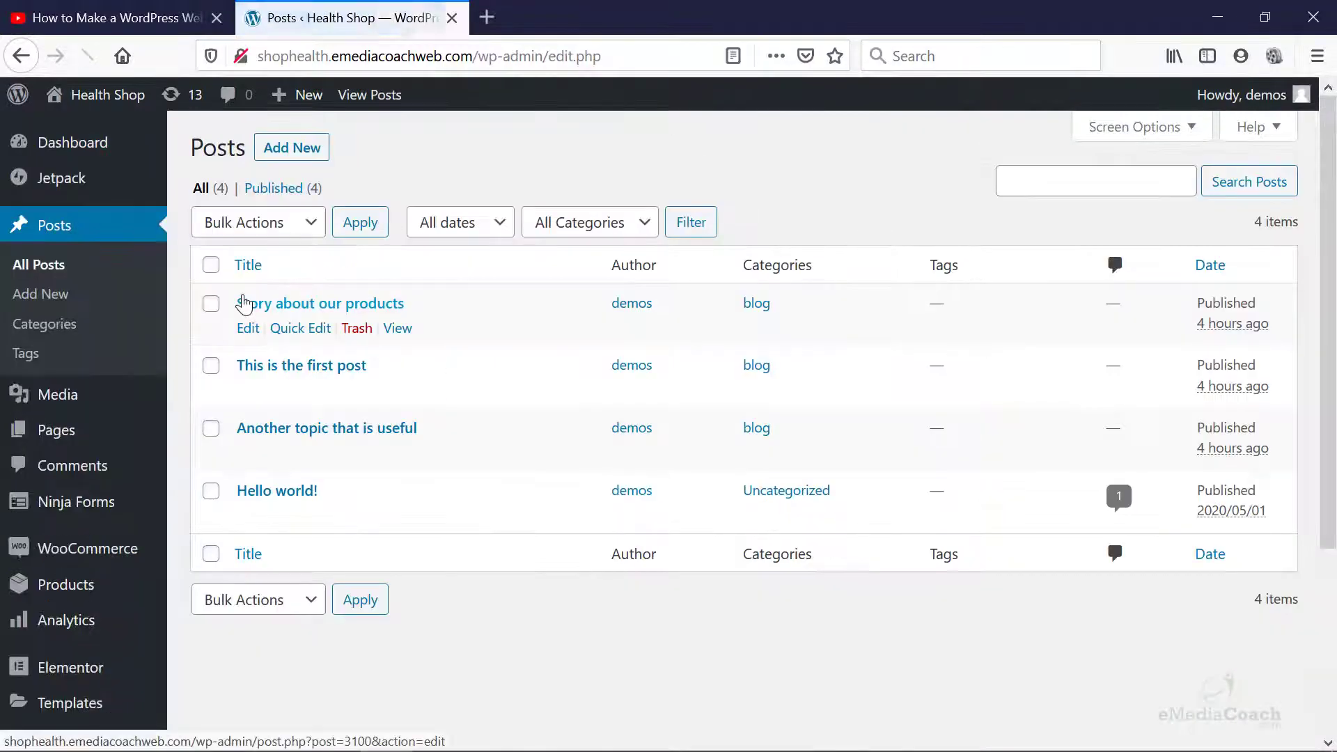
{"action": "left_click", "coordinate": [290, 309]}
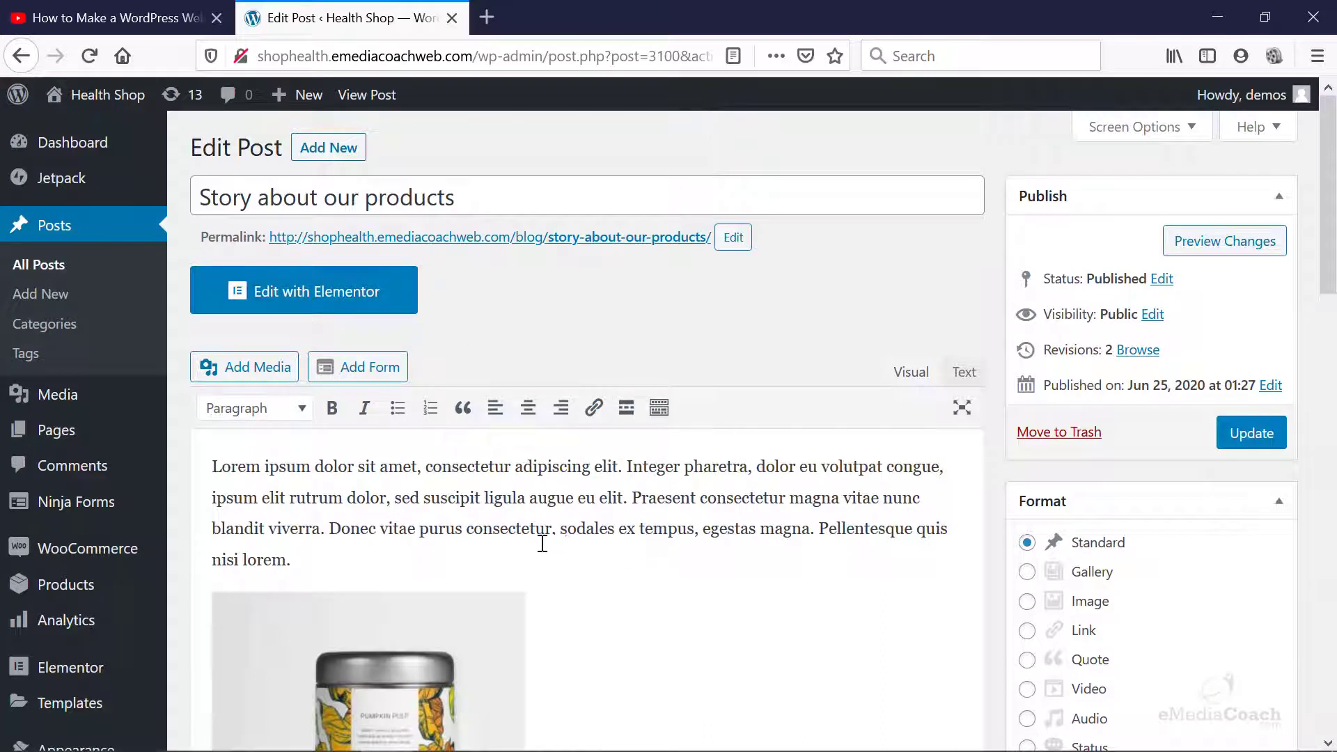
Step: Paste the copied video URL on a new line above the post's first paragraph and update the post
{"action": "left_click", "coordinate": [218, 470]}
{"action": "key", "text": "Return"}
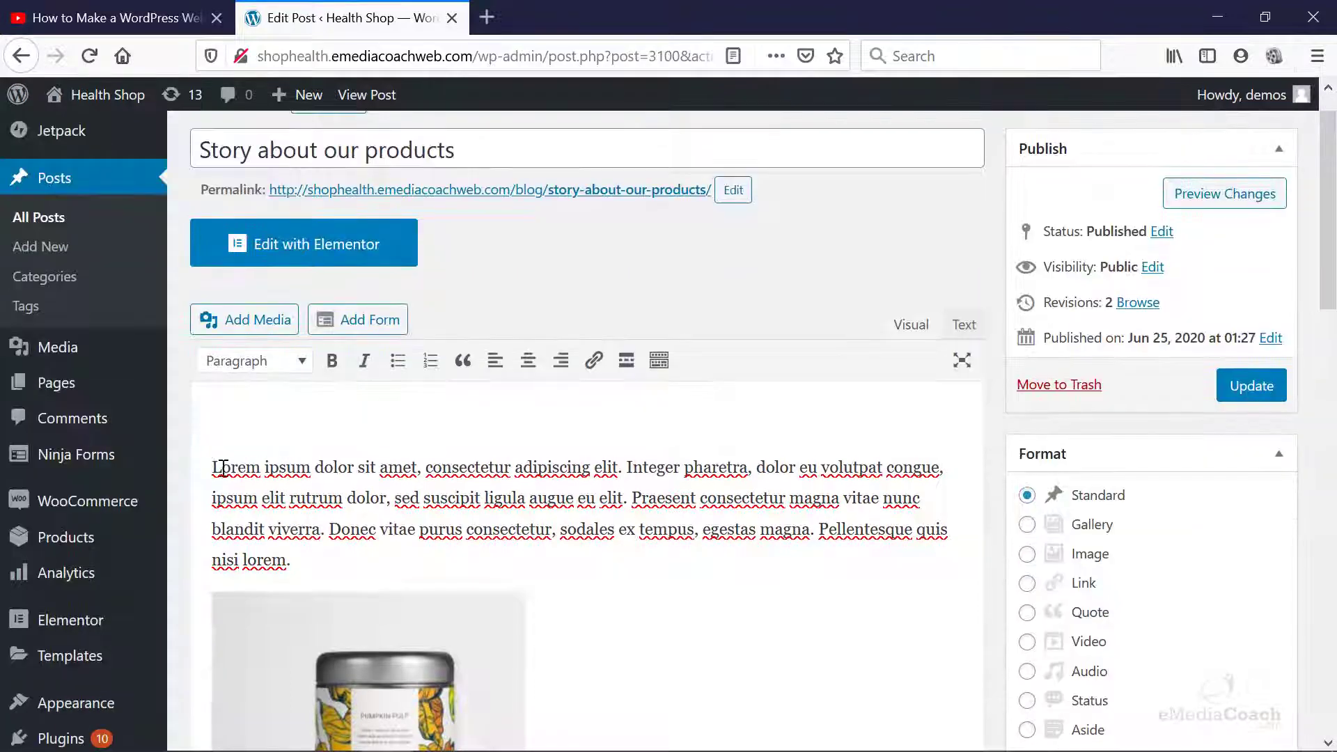
{"action": "right_click", "coordinate": [237, 414]}
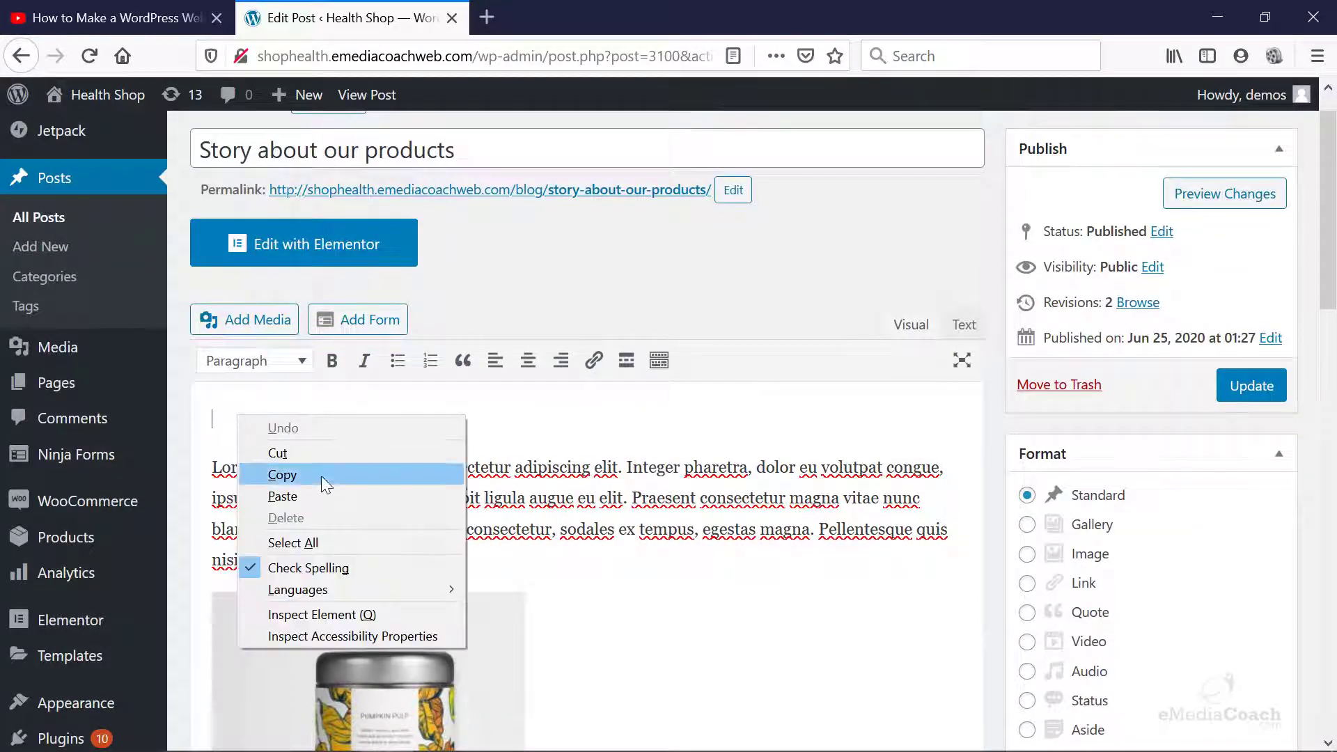
{"action": "left_click", "coordinate": [336, 496]}
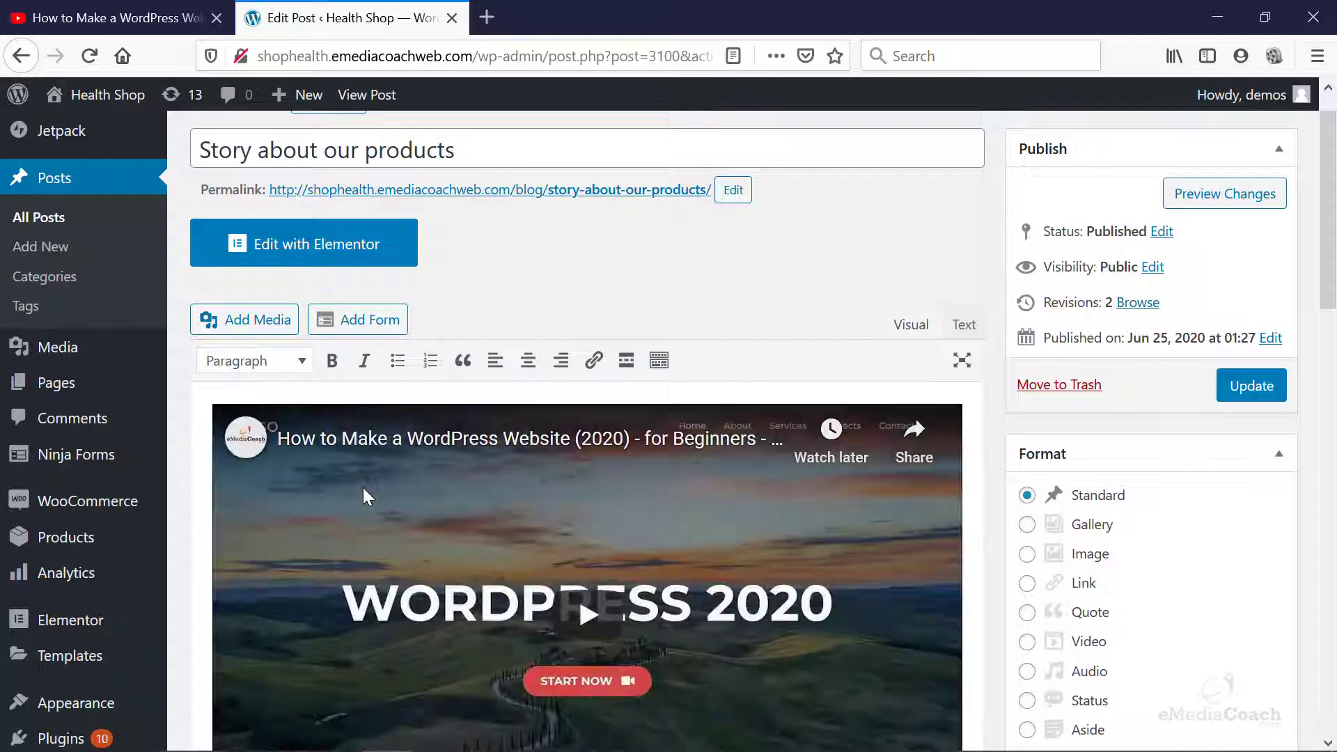
{"action": "scroll", "coordinate": [458, 477], "scroll_direction": "down", "scroll_amount": 3}
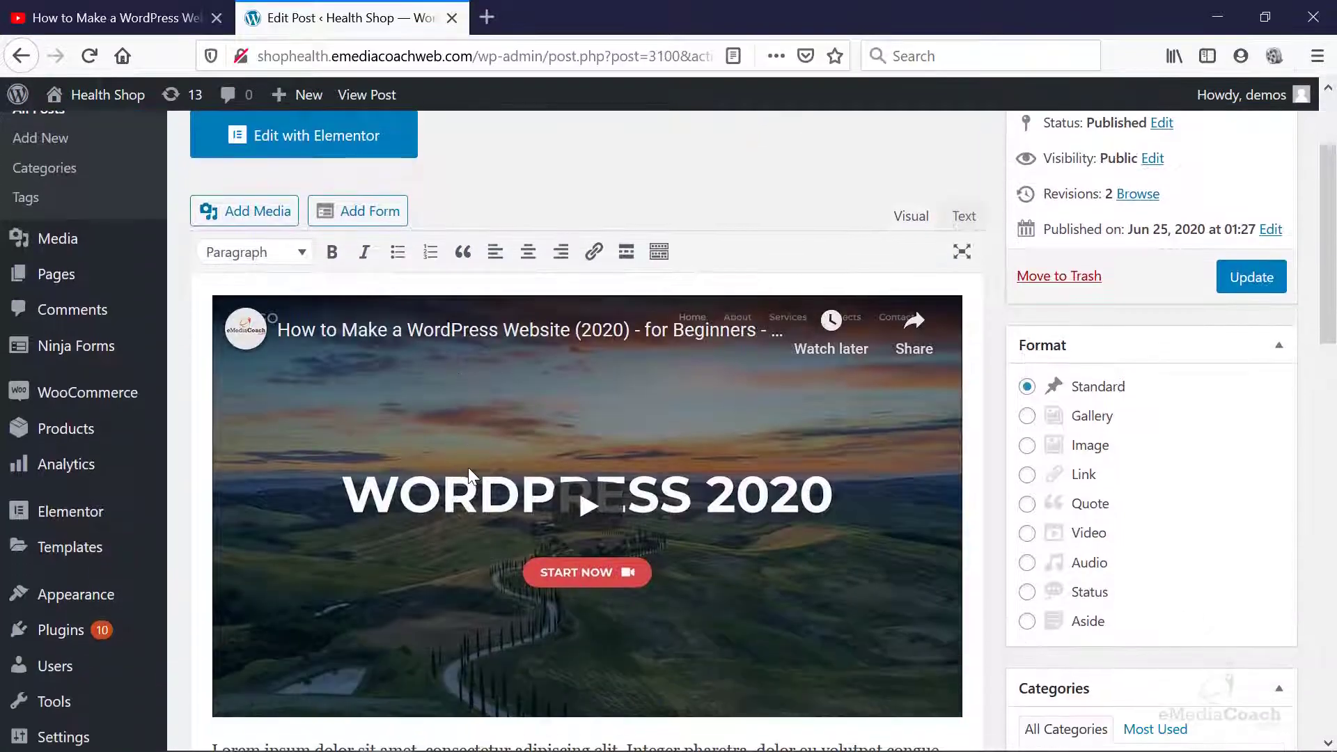
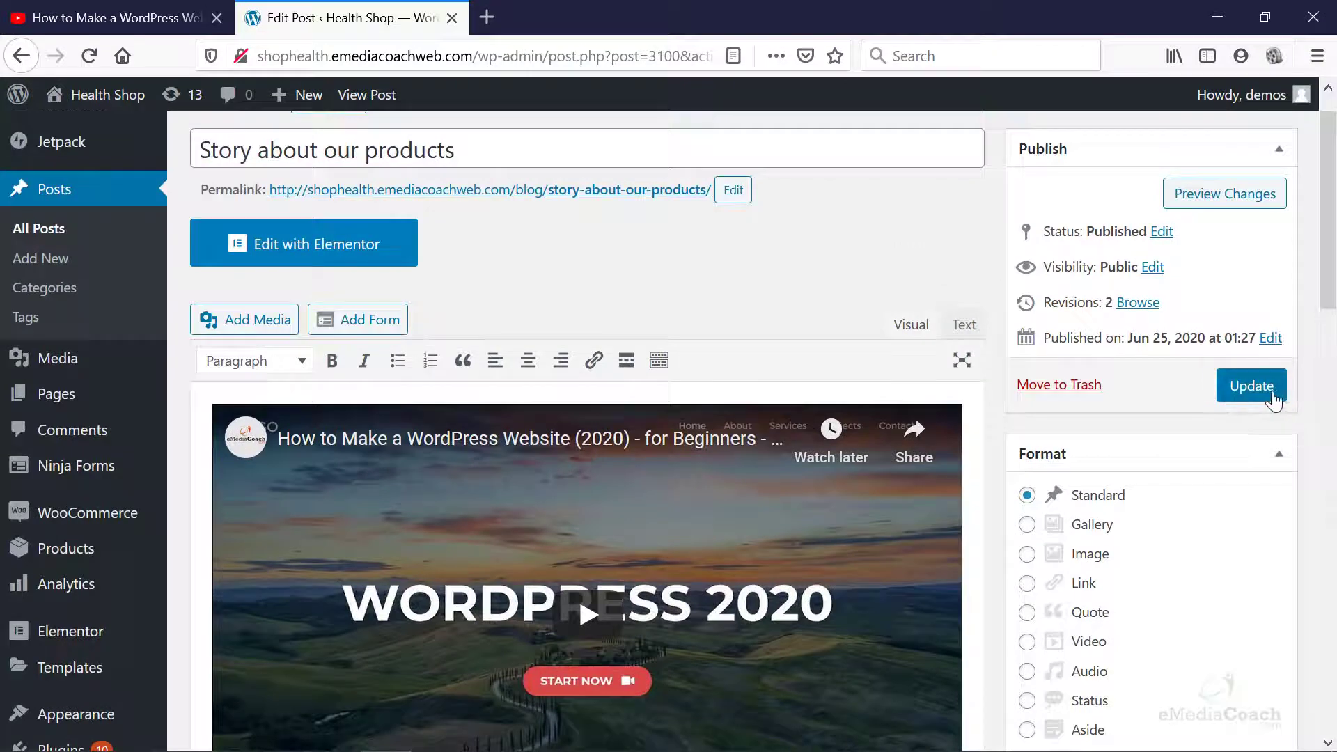
{"action": "left_click", "coordinate": [1282, 396]}
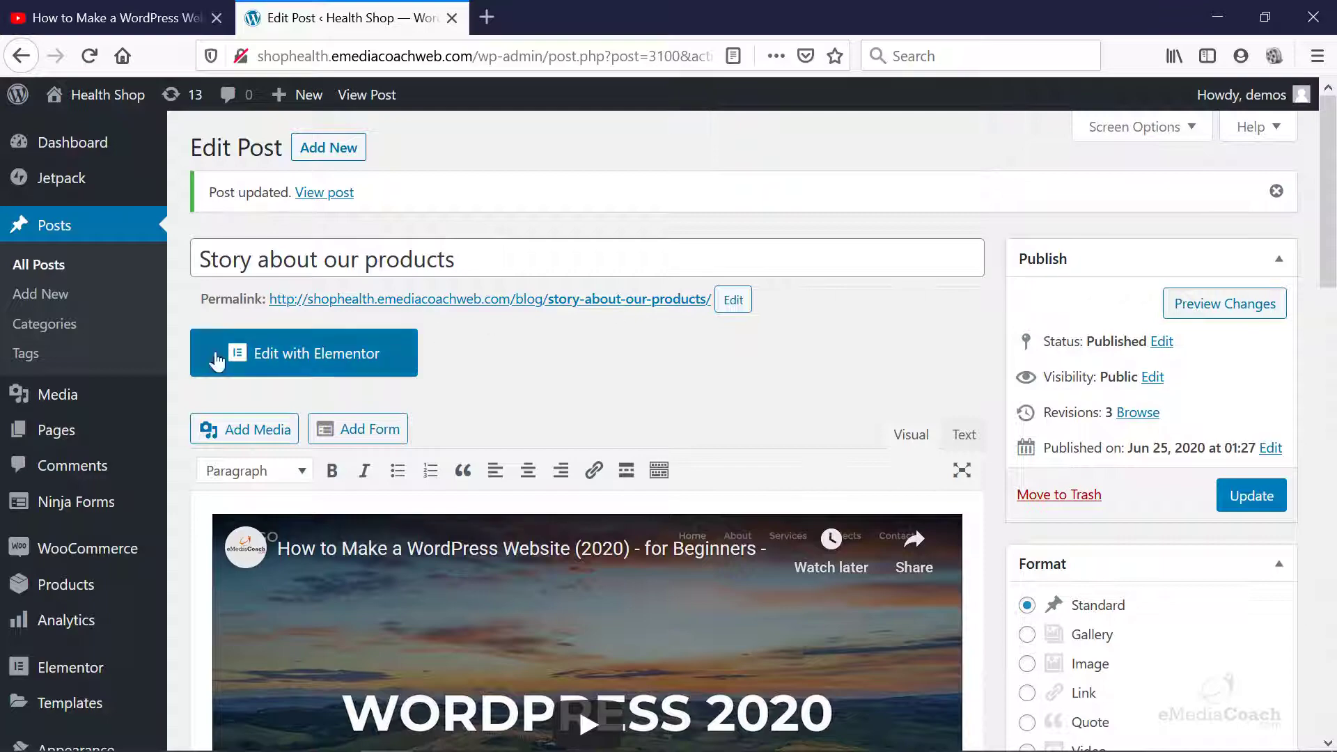
{"action": "scroll", "coordinate": [132, 523], "scroll_direction": "down", "scroll_amount": 5}
{"action": "mouse_move", "coordinate": [122, 541]}
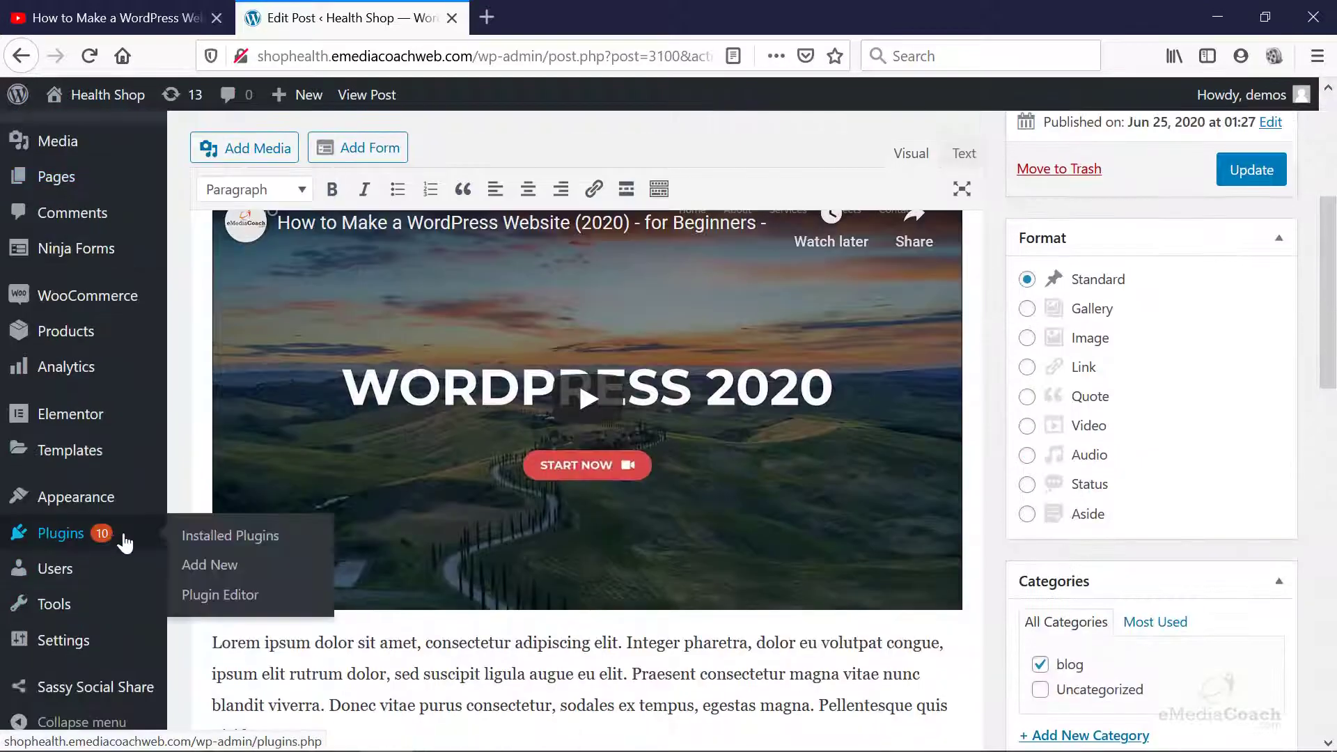
{"action": "scroll", "coordinate": [184, 543], "scroll_direction": "up", "scroll_amount": 5}
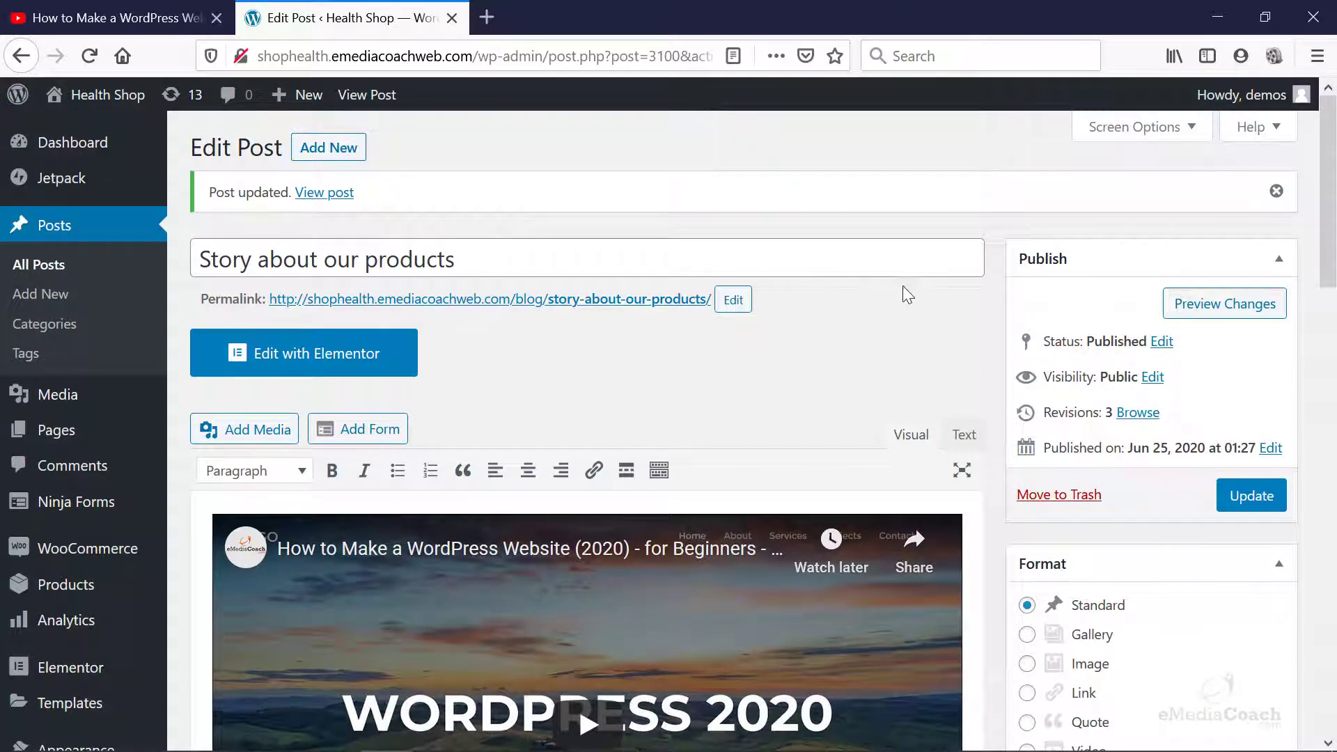
Step: Open the post's permalink in a new tab, and play and pause the embedded video to test it
{"action": "scroll", "coordinate": [1081, 361], "scroll_direction": "down", "scroll_amount": 3}
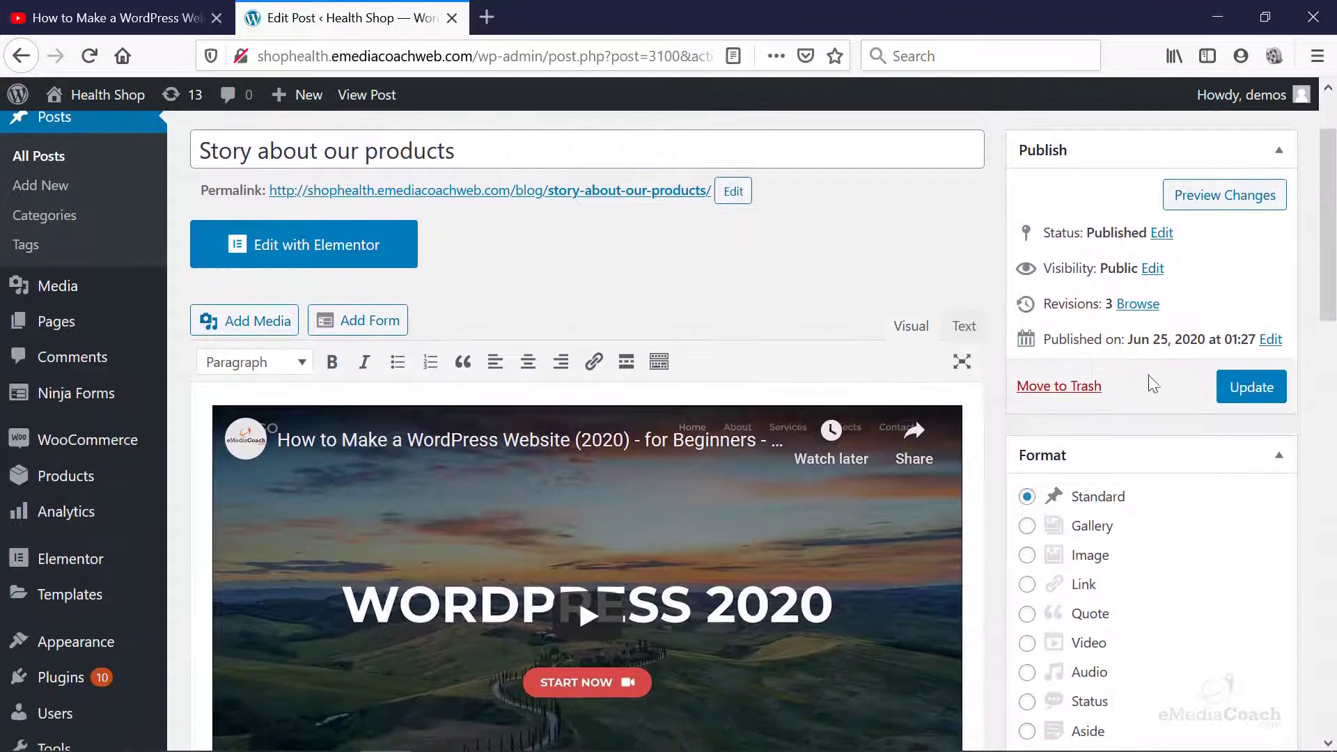
{"action": "right_click", "coordinate": [584, 188]}
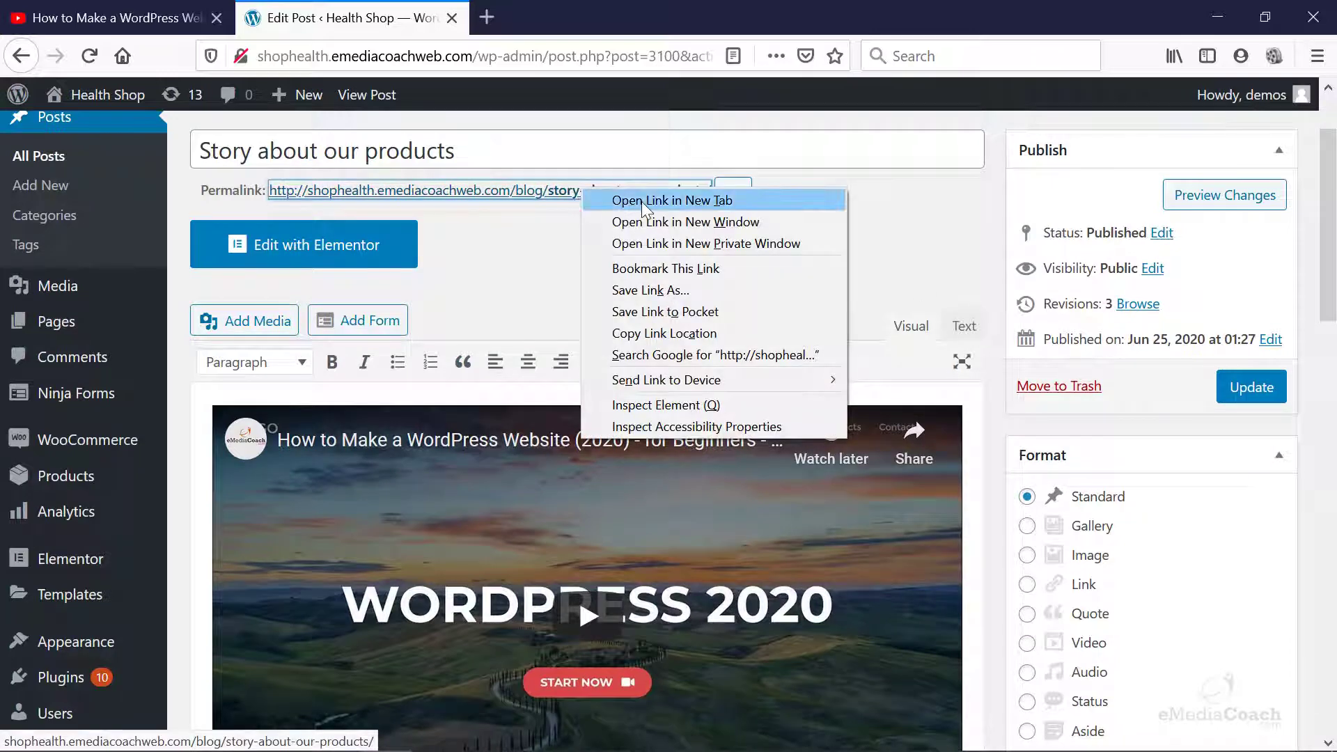
{"action": "left_click", "coordinate": [672, 200]}
{"action": "left_click", "coordinate": [548, 28]}
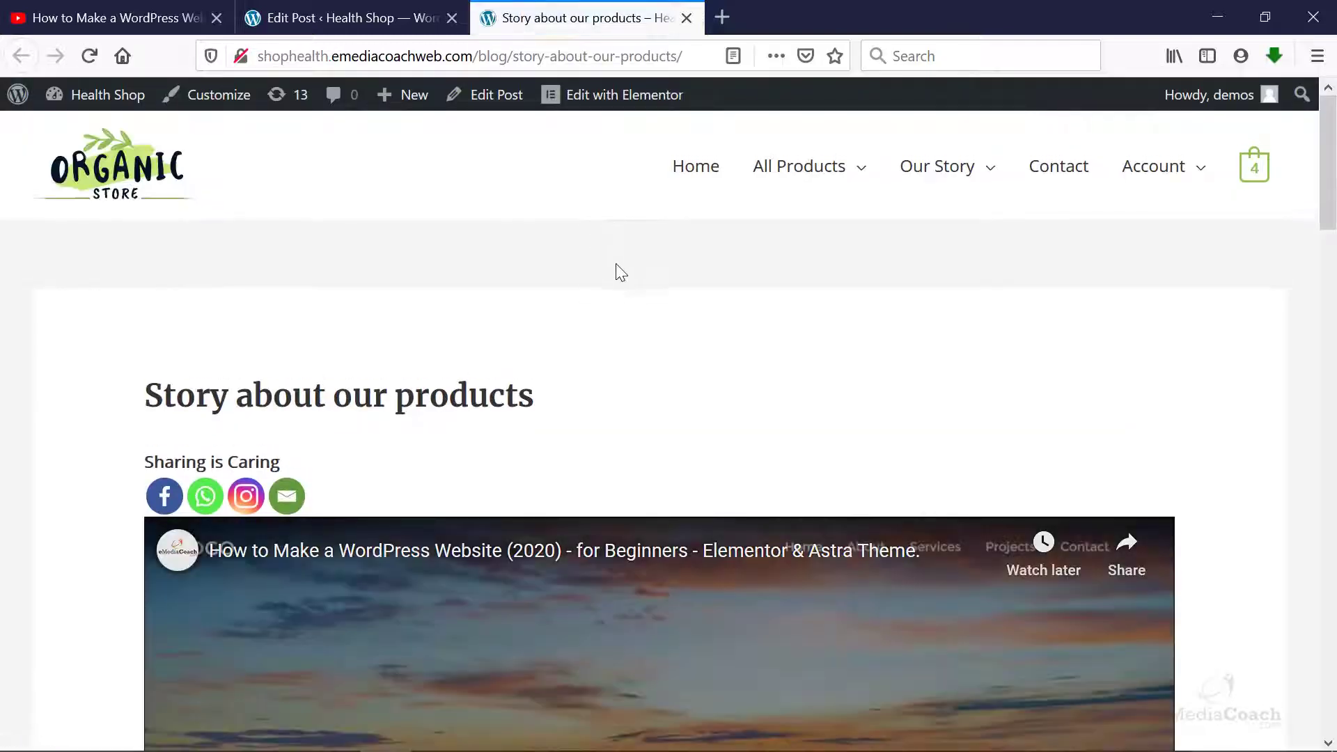
{"action": "scroll", "coordinate": [610, 264], "scroll_direction": "down", "scroll_amount": 5}
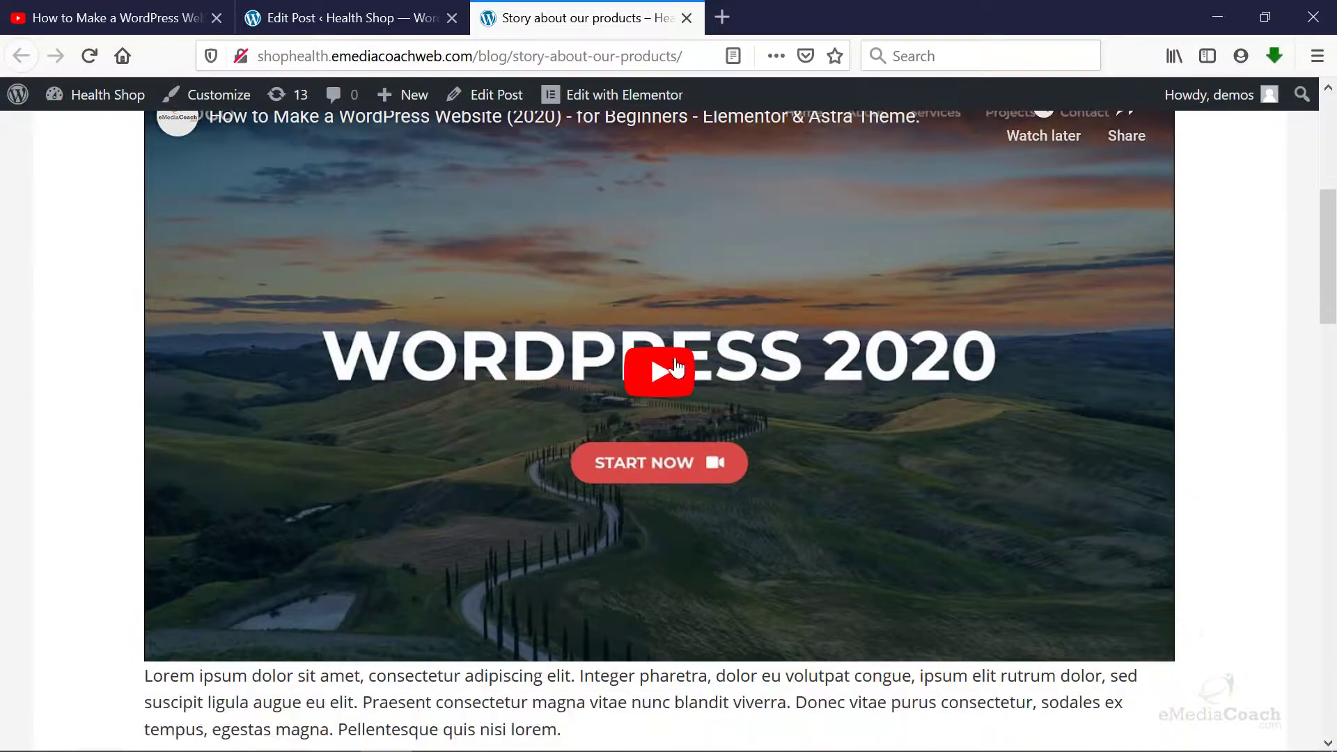
{"action": "left_click", "coordinate": [674, 370]}
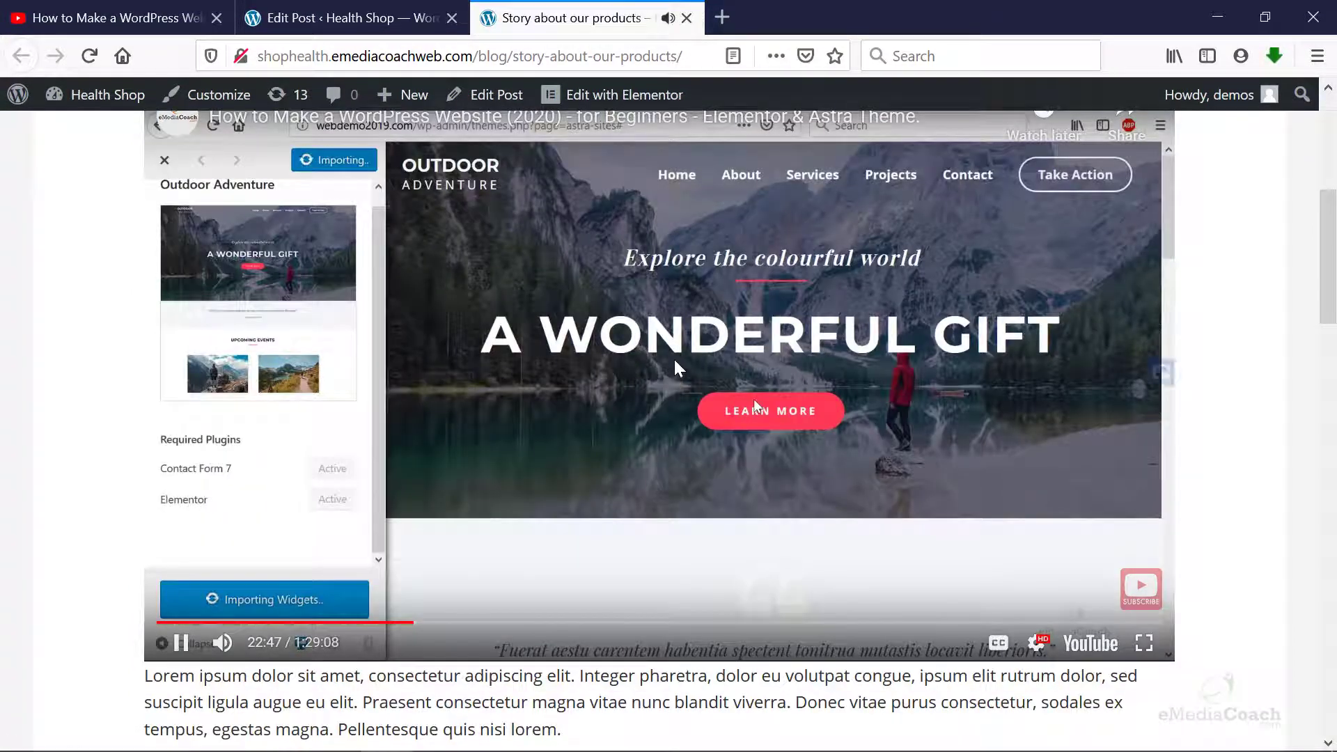
{"action": "left_click", "coordinate": [681, 343]}
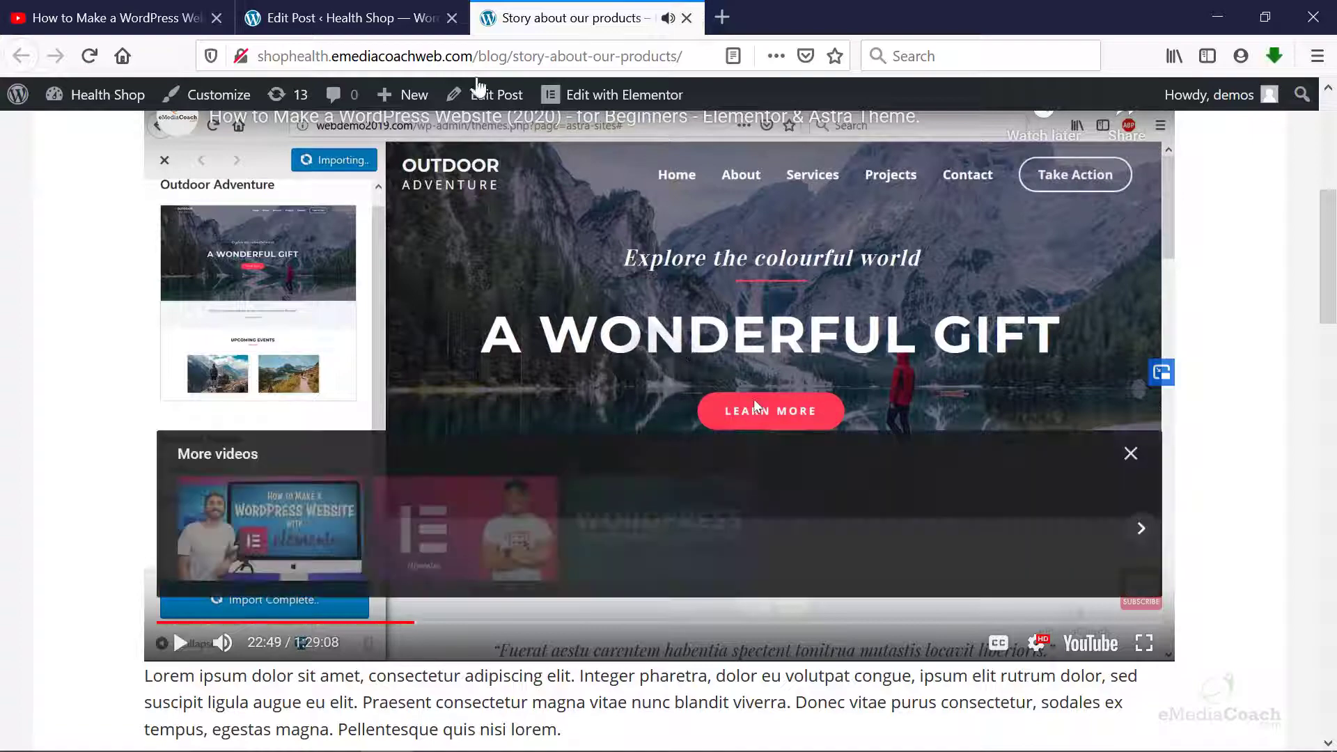
Step: Back in the post editor, add an empty line below and above the embedded video
{"action": "left_click", "coordinate": [311, 27]}
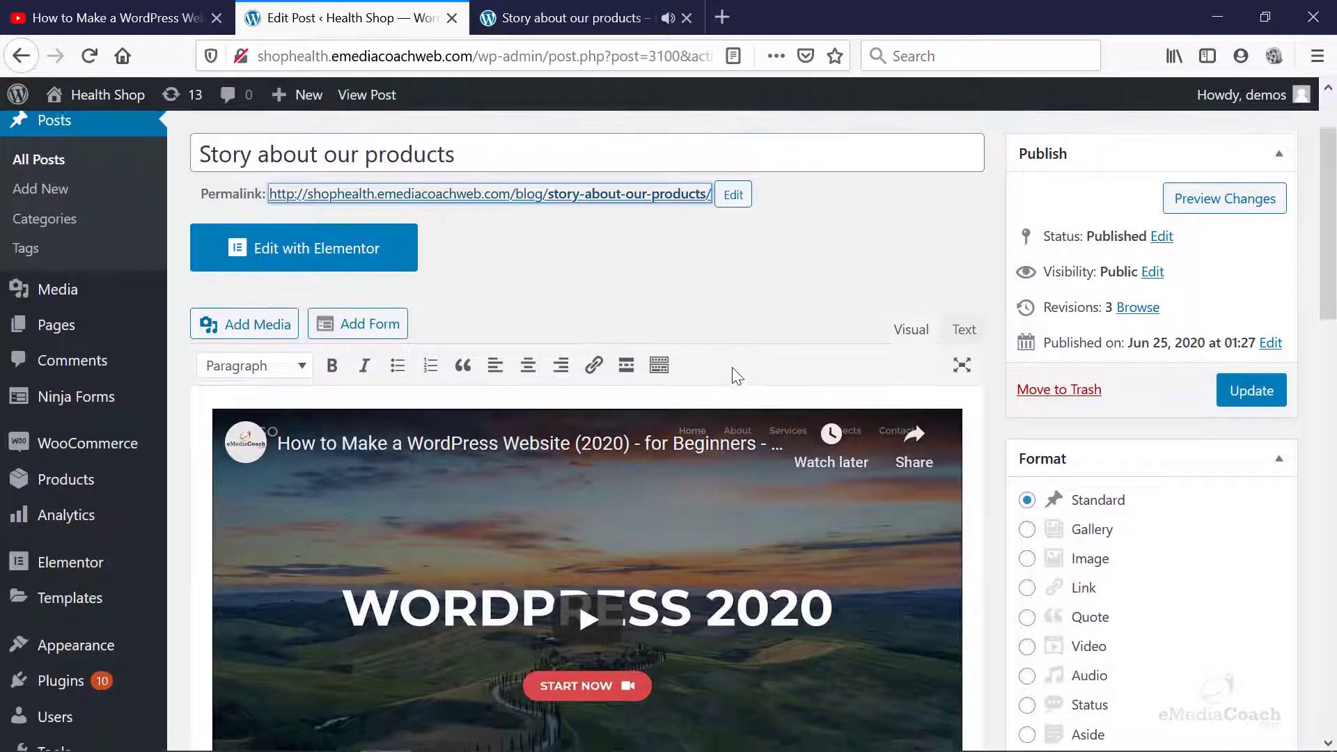
{"action": "scroll", "coordinate": [737, 376], "scroll_direction": "down", "scroll_amount": 5}
{"action": "left_click", "coordinate": [447, 523]}
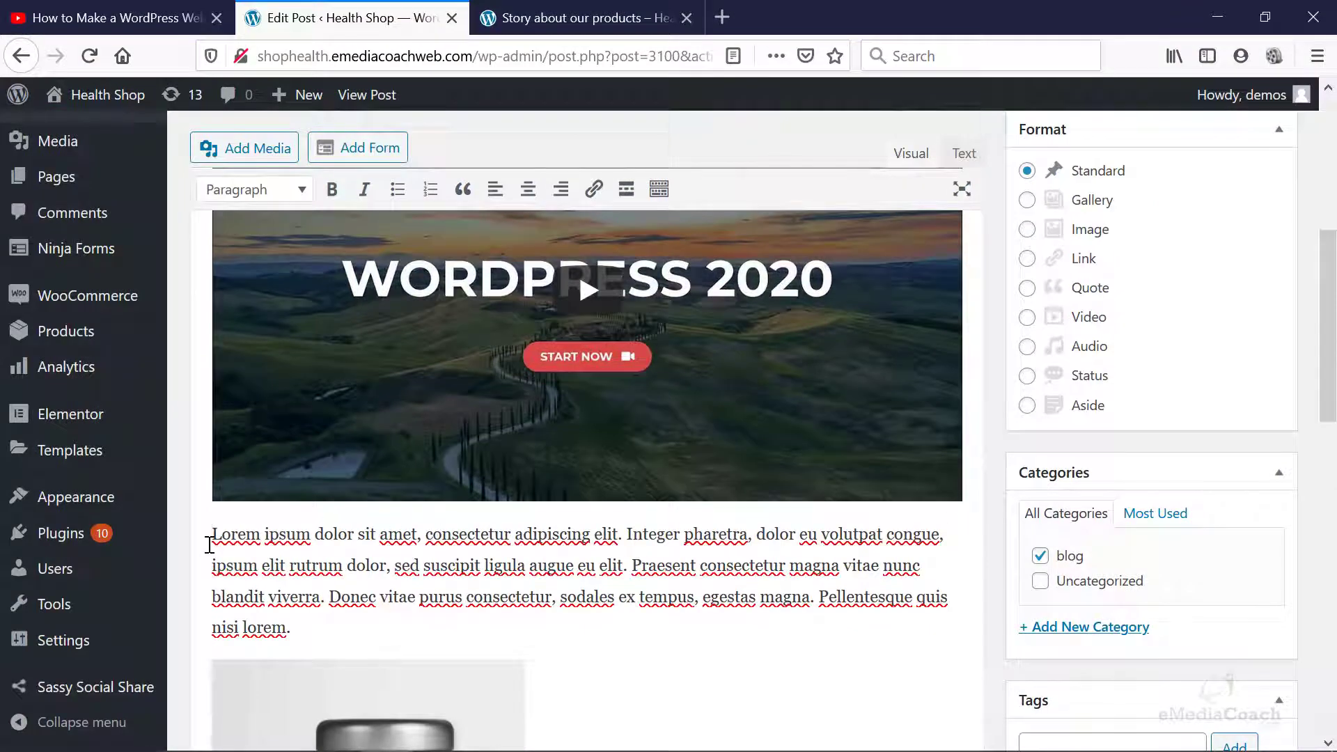
{"action": "scroll", "coordinate": [212, 539], "scroll_direction": "down", "scroll_amount": 1}
{"action": "scroll", "coordinate": [232, 532], "scroll_direction": "up", "scroll_amount": 3}
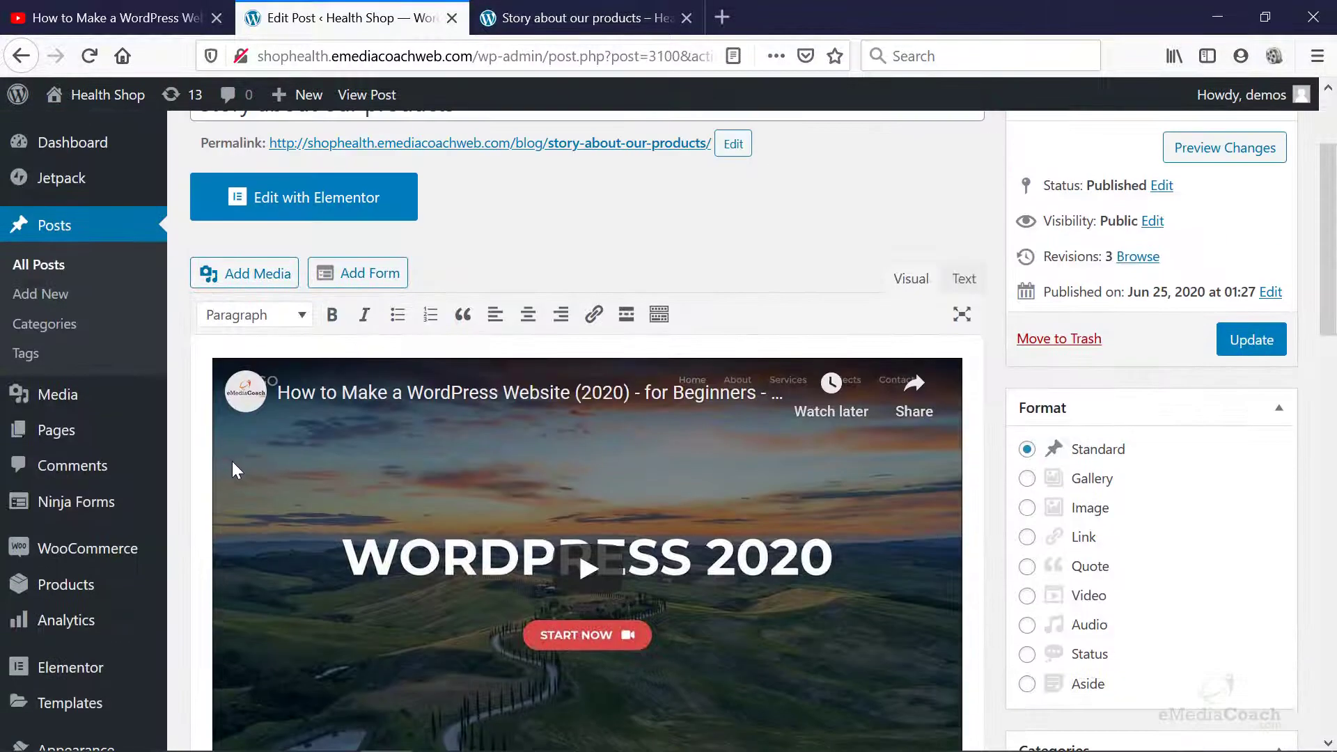
{"action": "scroll", "coordinate": [245, 467], "scroll_direction": "down", "scroll_amount": 1}
{"action": "scroll", "coordinate": [234, 466], "scroll_direction": "down", "scroll_amount": 1}
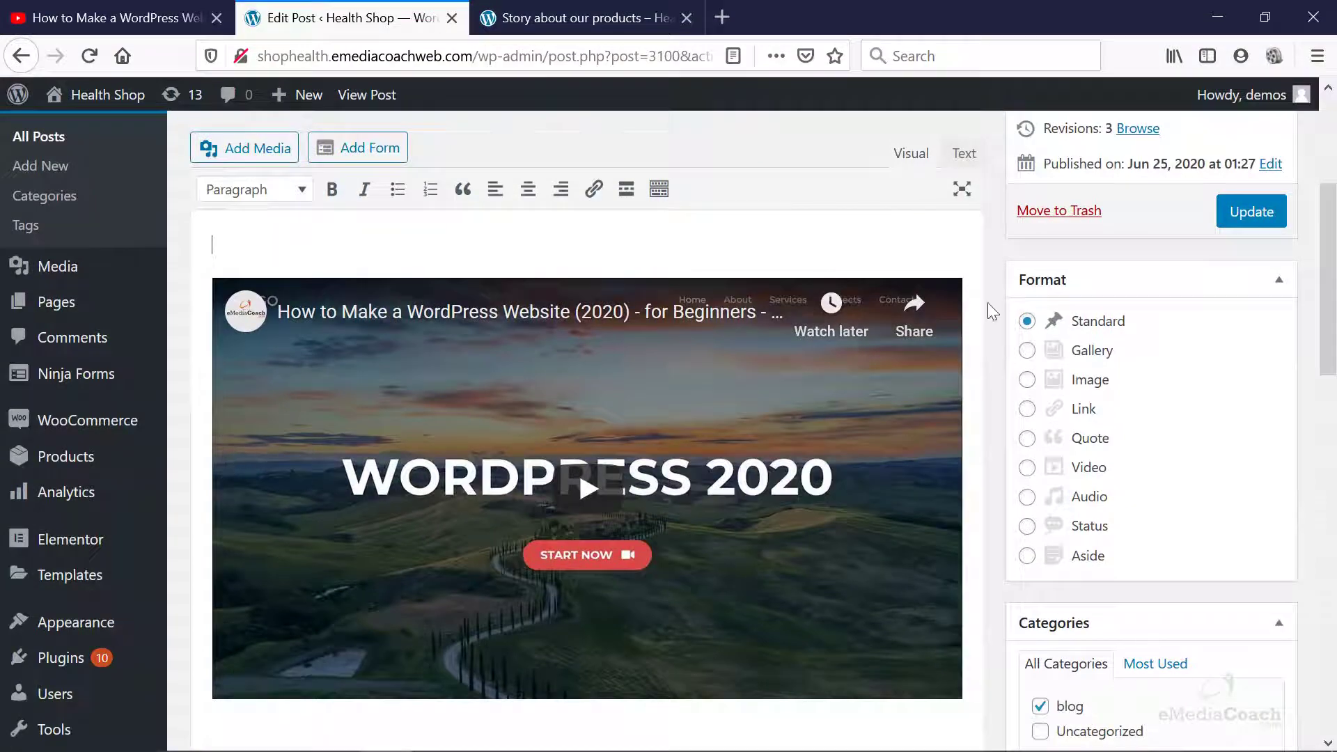
Step: Update the post and reload its published page to check the spacing around the video
{"action": "left_click", "coordinate": [1253, 217]}
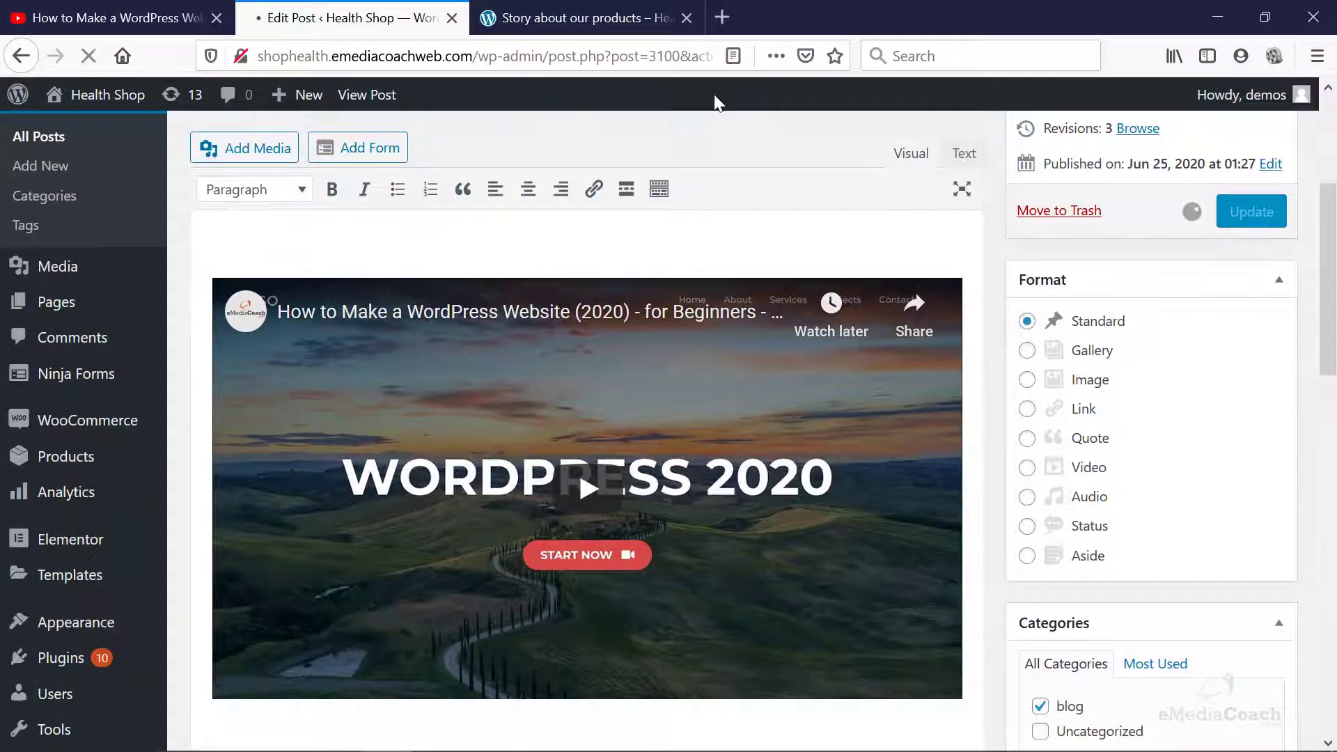
{"action": "left_click", "coordinate": [603, 26]}
{"action": "key", "text": "F5"}
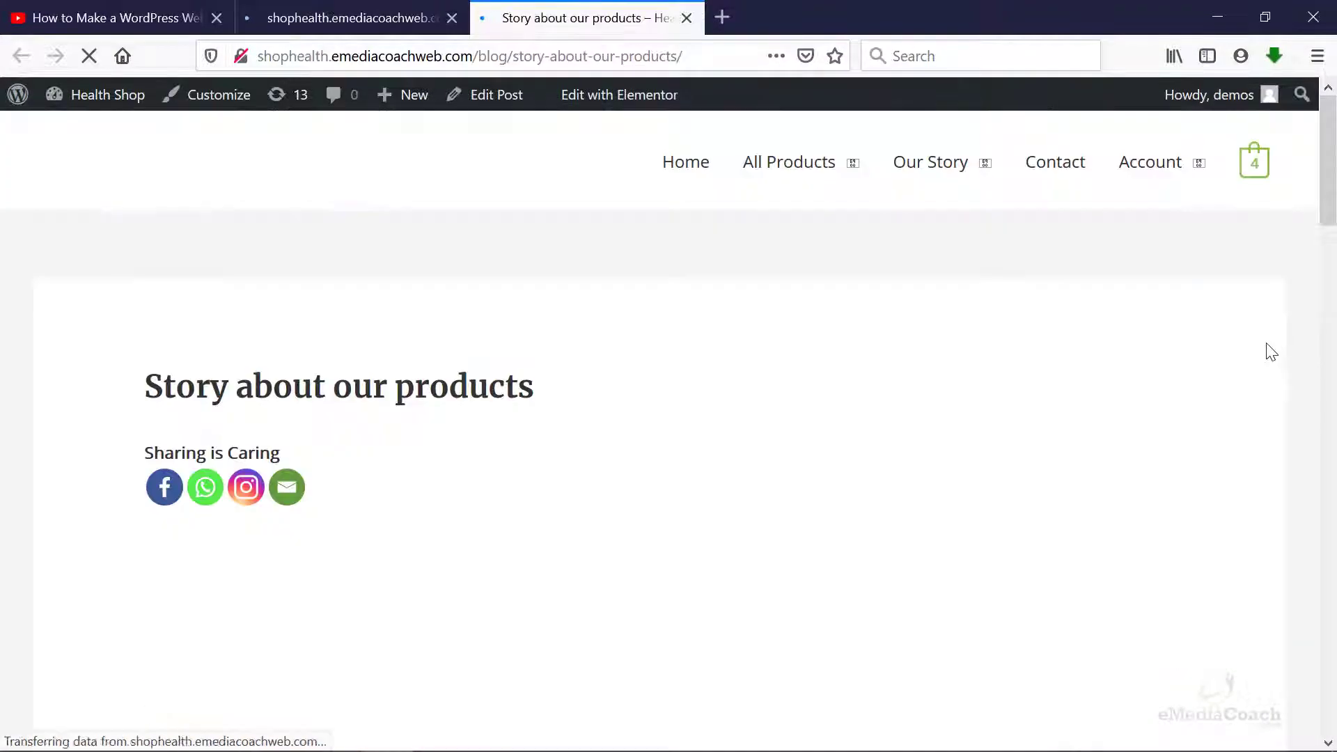
{"action": "scroll", "coordinate": [1259, 356], "scroll_direction": "down", "scroll_amount": 7}
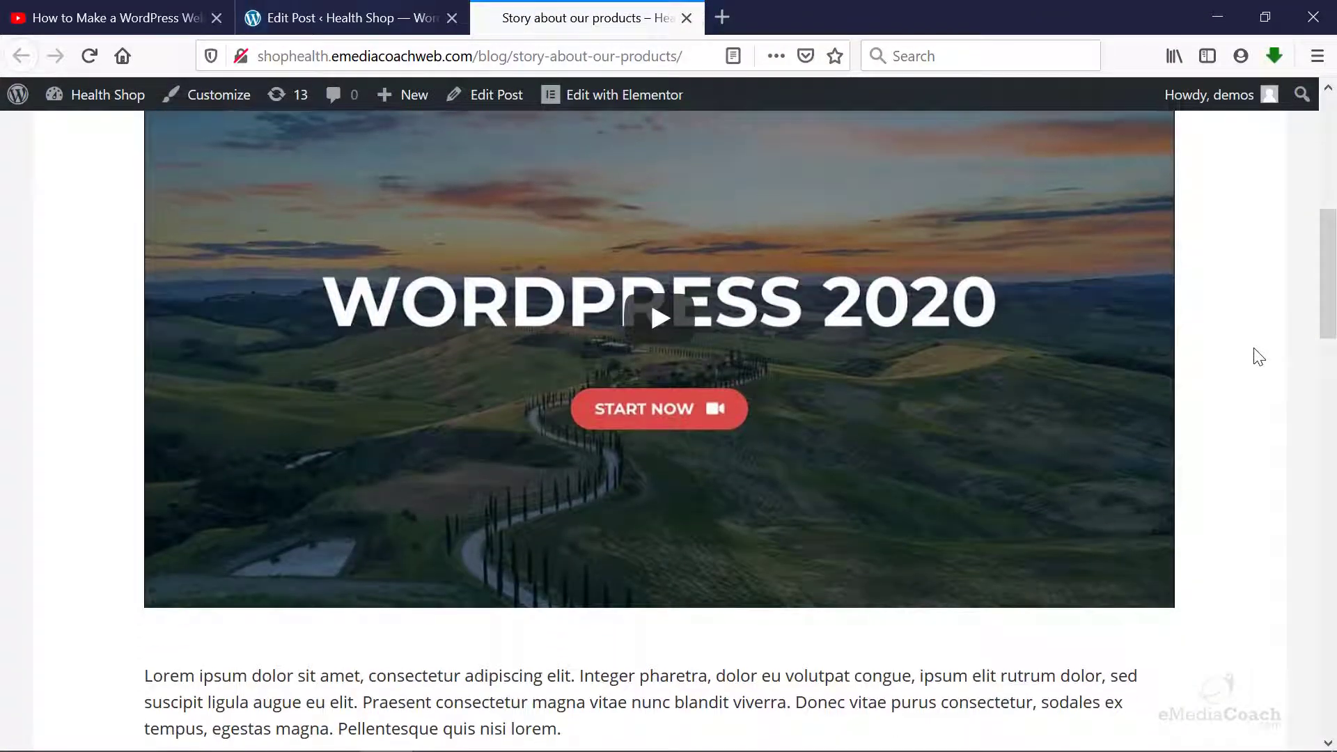
Step: Check the embedded video and the spacing around it on the published page and in the post editor
{"action": "scroll", "coordinate": [1259, 356], "scroll_direction": "up", "scroll_amount": 3}
{"action": "scroll", "coordinate": [1257, 356], "scroll_direction": "down", "scroll_amount": 2}
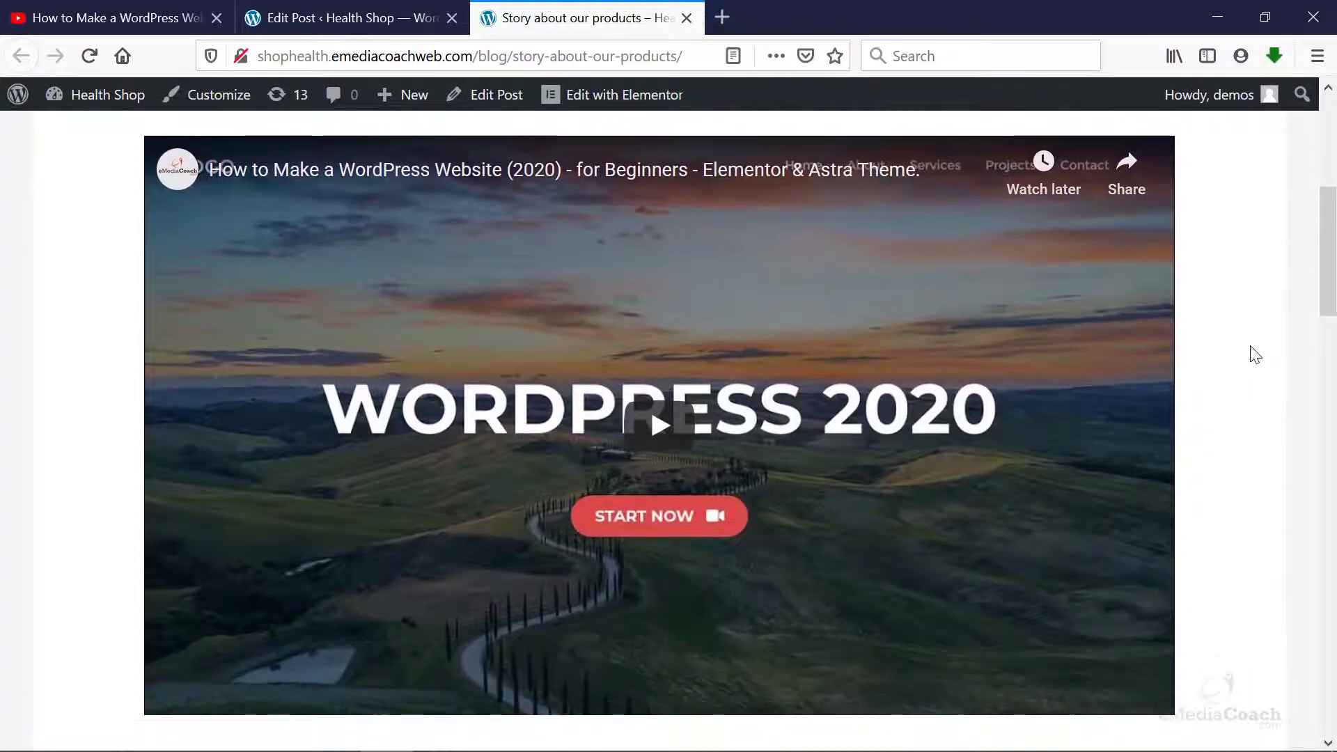
{"action": "left_click", "coordinate": [336, 19]}
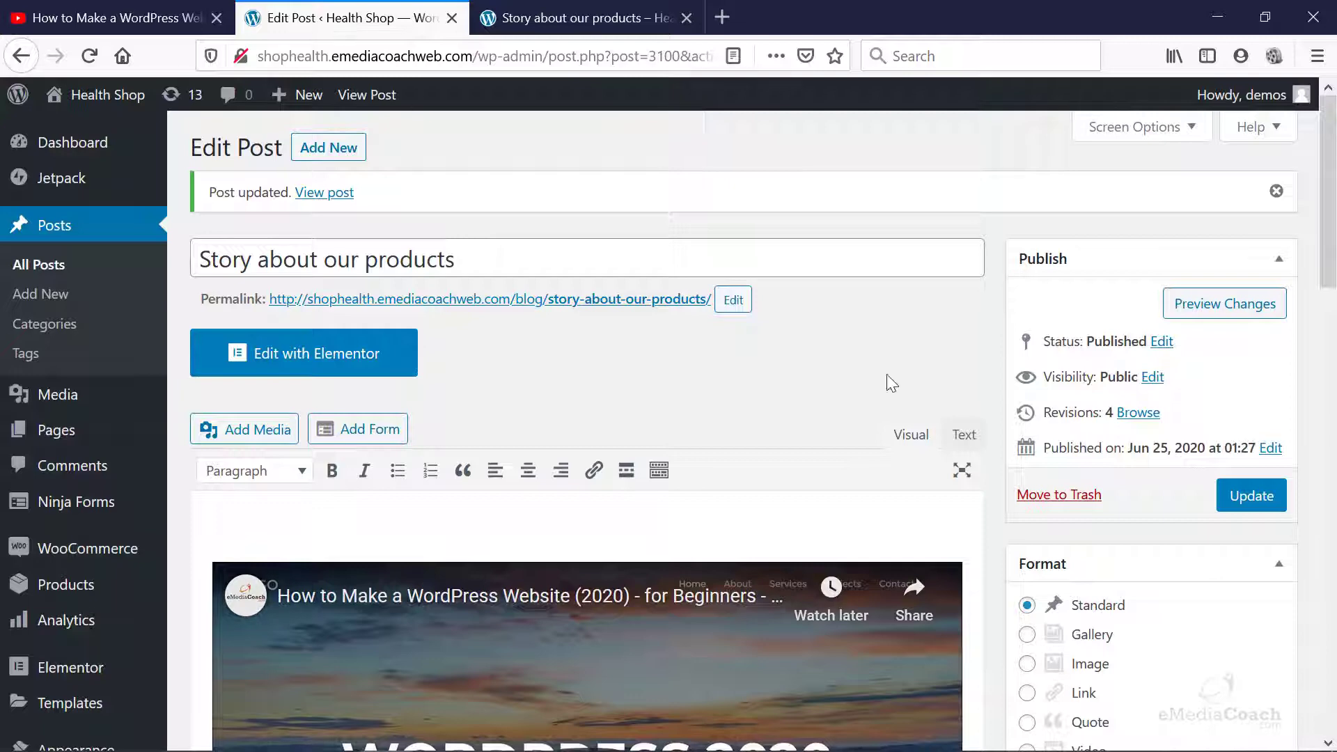
{"action": "scroll", "coordinate": [866, 493], "scroll_direction": "down", "scroll_amount": 4}
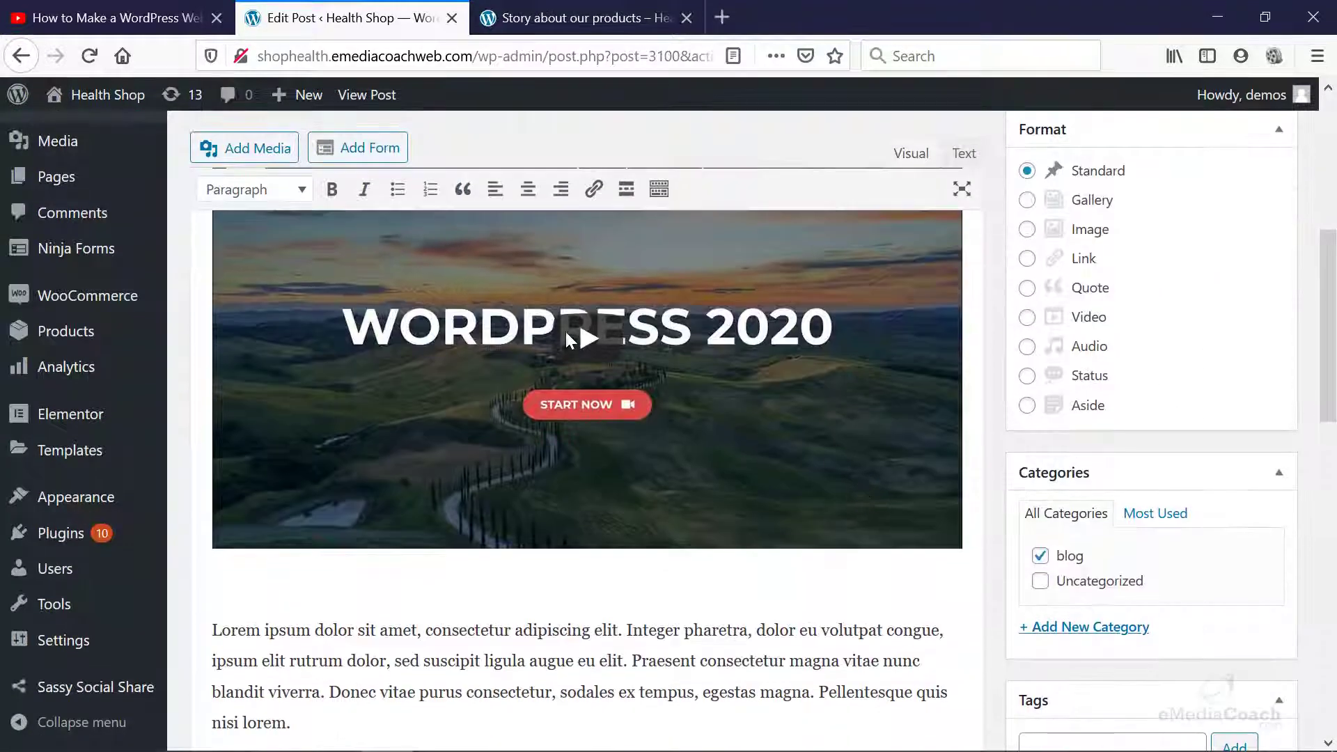
Step: Switch to the YouTube video page and open the video's embed code from its sharing options
{"action": "left_click", "coordinate": [124, 19]}
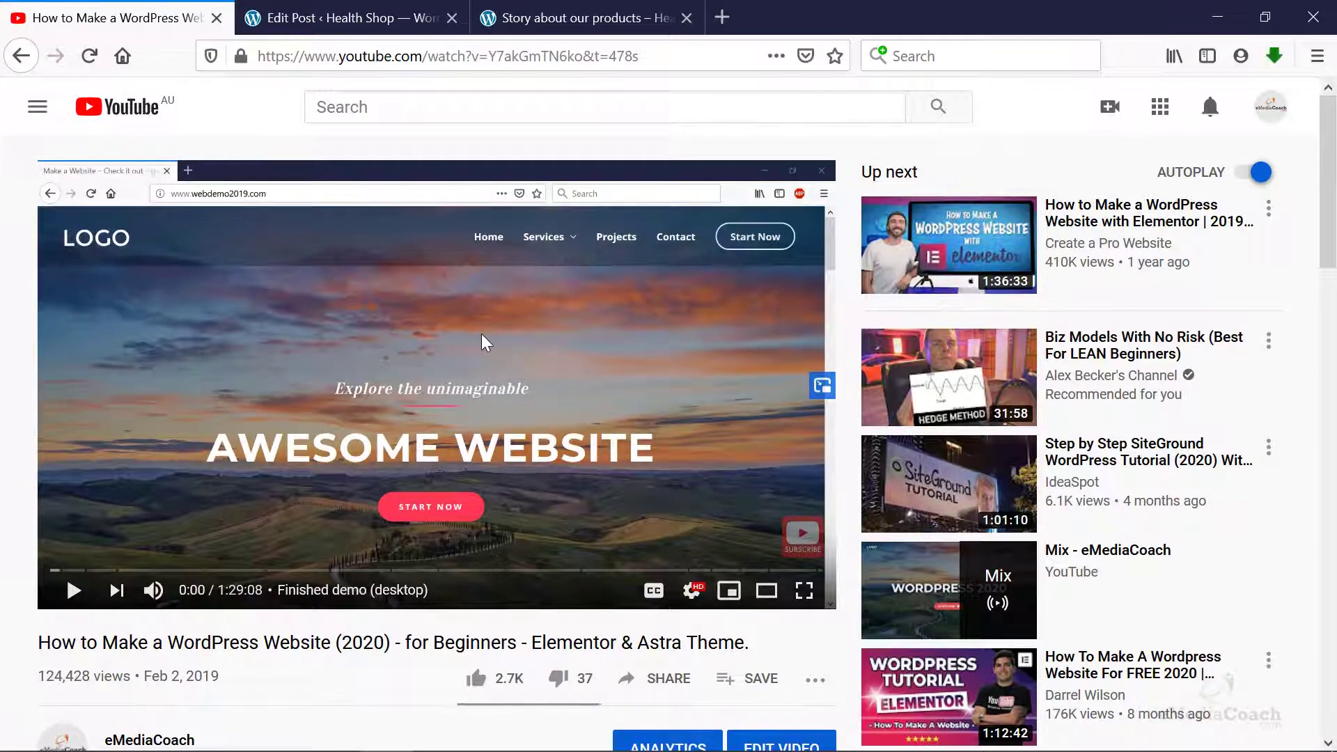
{"action": "scroll", "coordinate": [654, 571], "scroll_direction": "down", "scroll_amount": 2}
{"action": "left_click", "coordinate": [669, 576]}
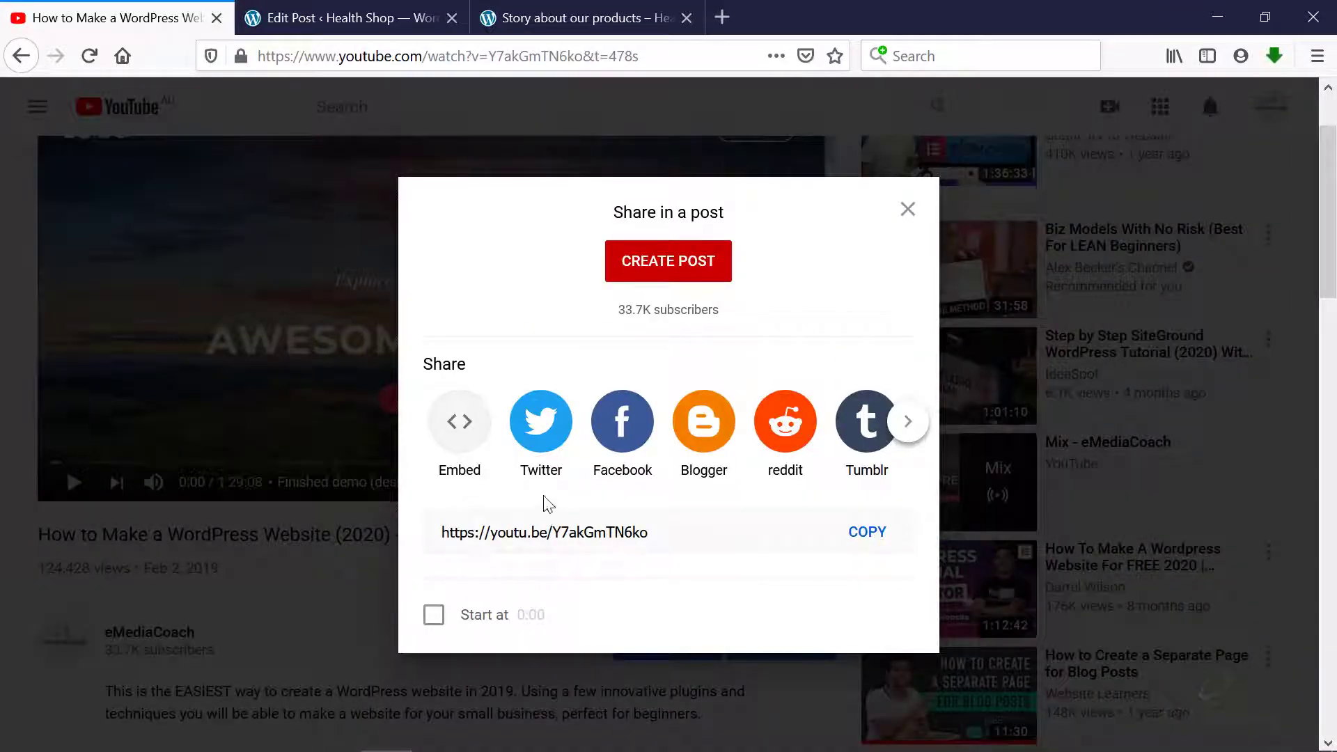
{"action": "left_click", "coordinate": [472, 438]}
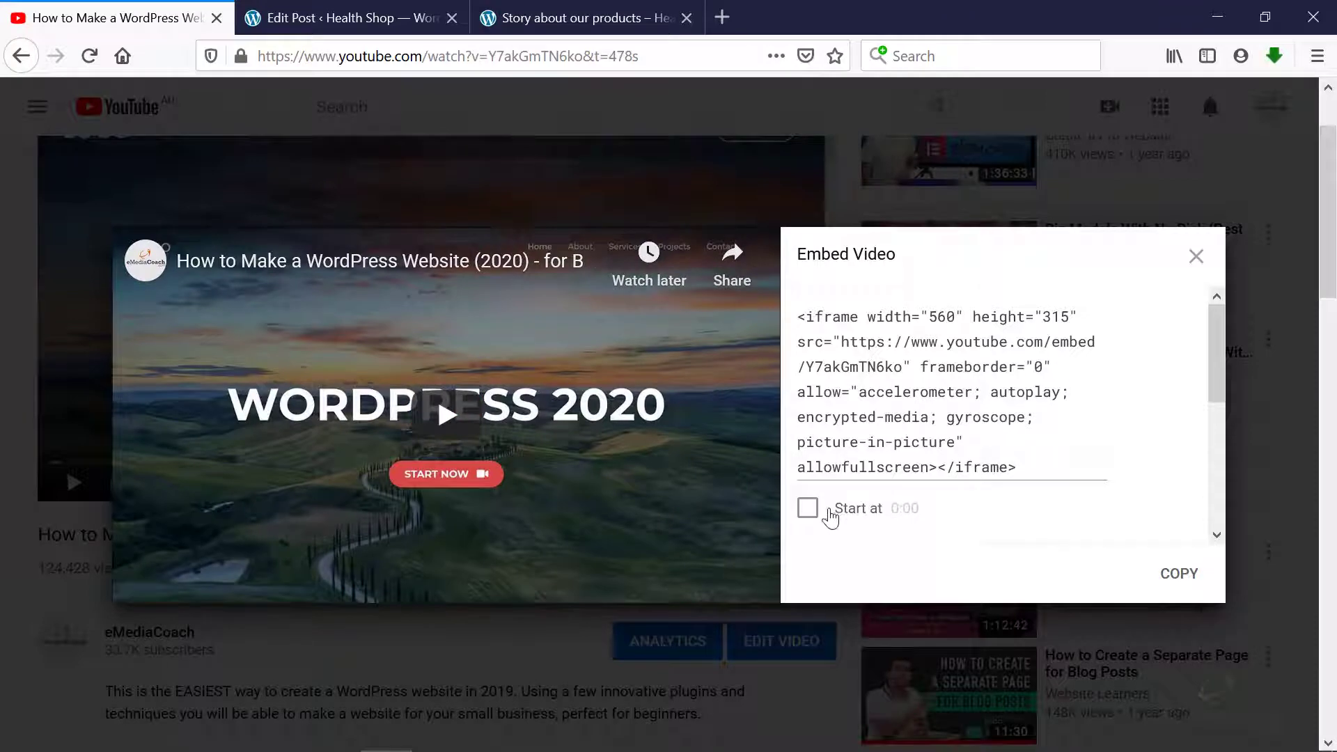
Step: Play the embed preview, seek to 35:09, pause it at 35:14 and dismiss the suggested videos
{"action": "left_click", "coordinate": [432, 412]}
{"action": "left_click", "coordinate": [287, 564]}
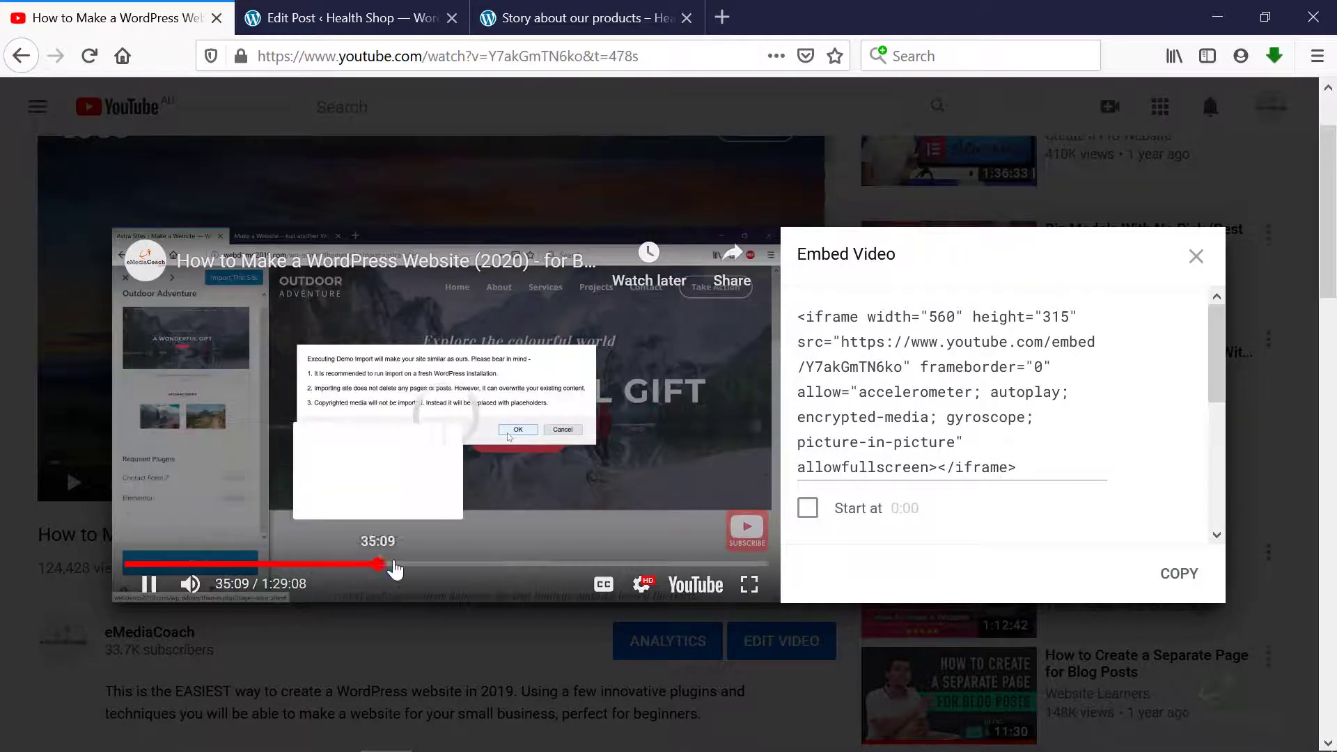
{"action": "left_click", "coordinate": [378, 564]}
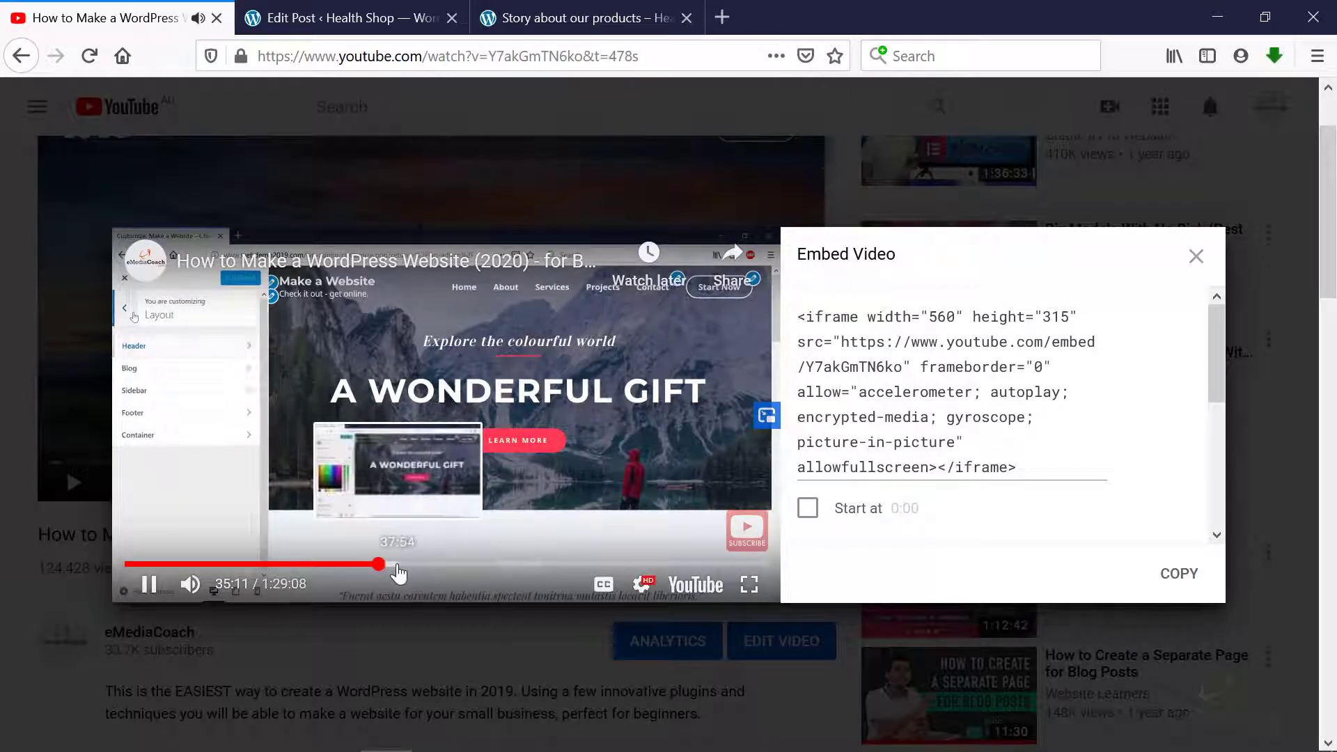
{"action": "left_click", "coordinate": [148, 583]}
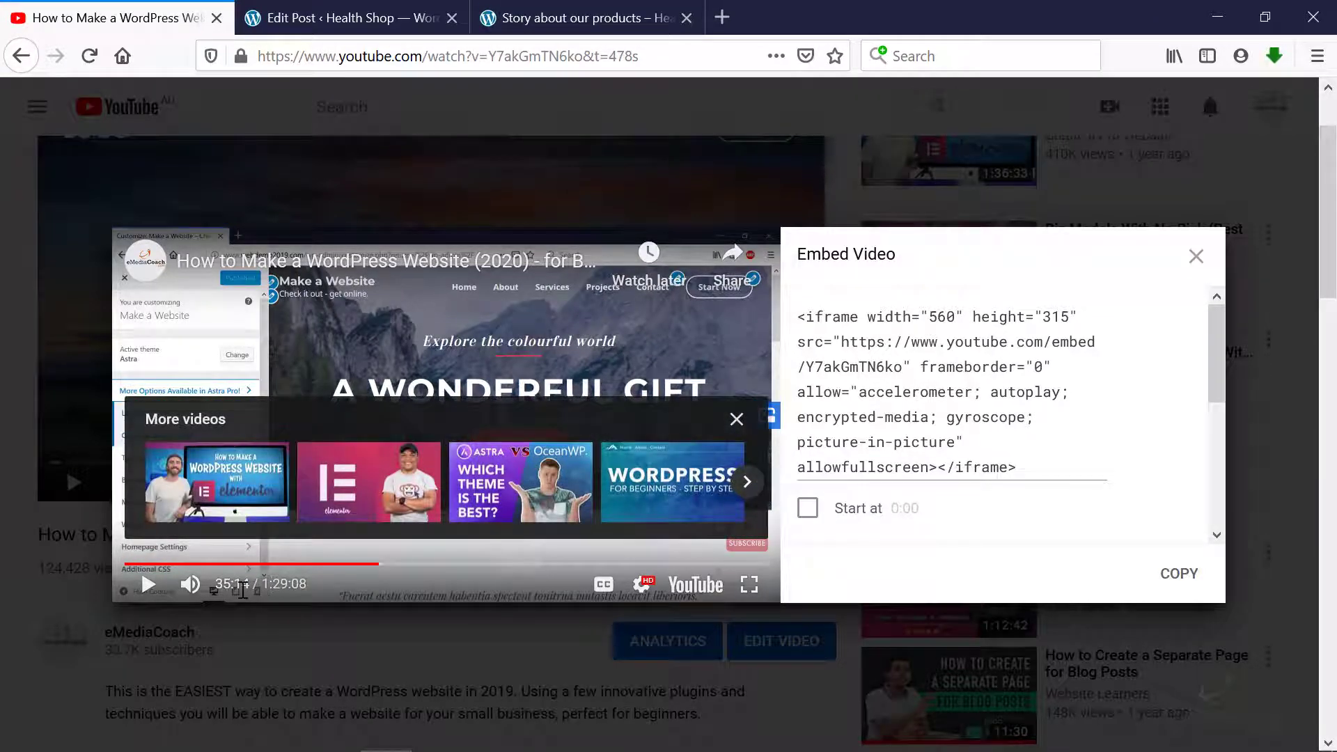
{"action": "left_click", "coordinate": [737, 420]}
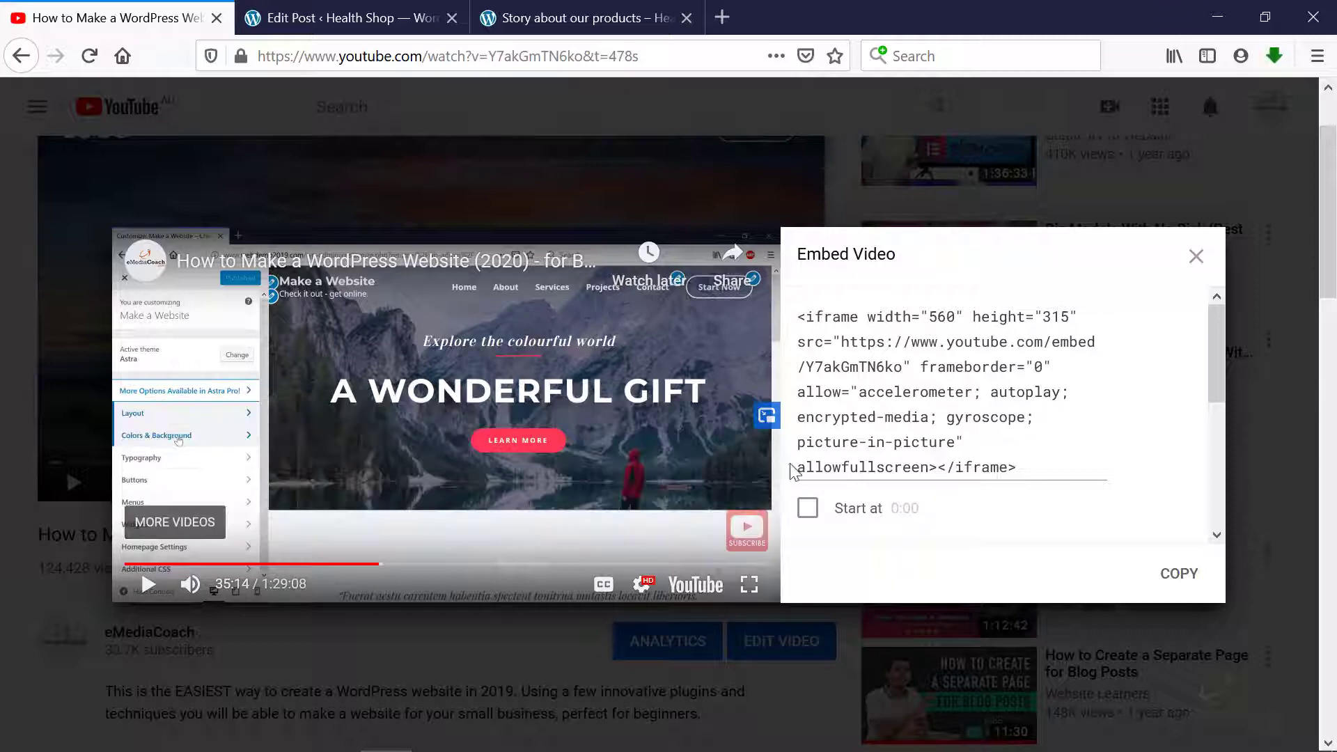
Step: Set the embedded video to start at 35:14 and copy the iframe embed code
{"action": "left_click", "coordinate": [808, 511]}
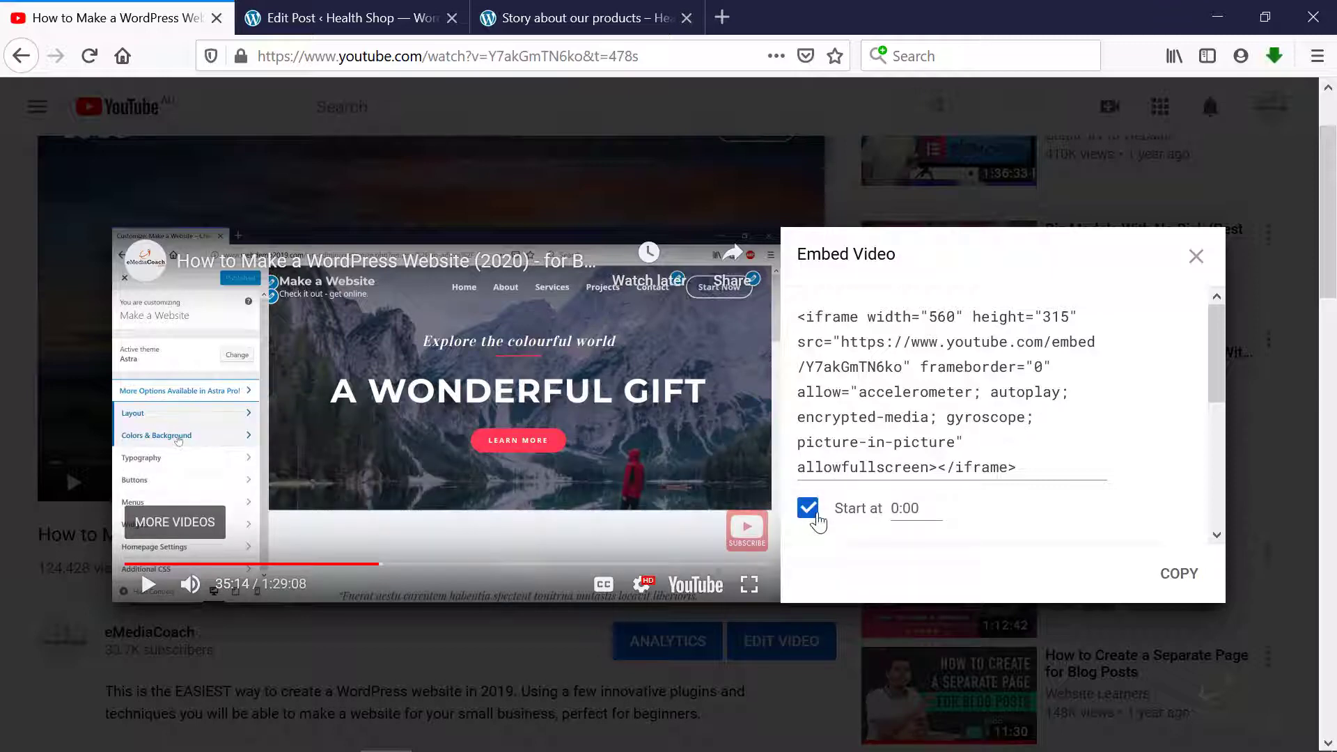
{"action": "left_click_drag", "start_coordinate": [936, 502], "coordinate": [886, 503]}
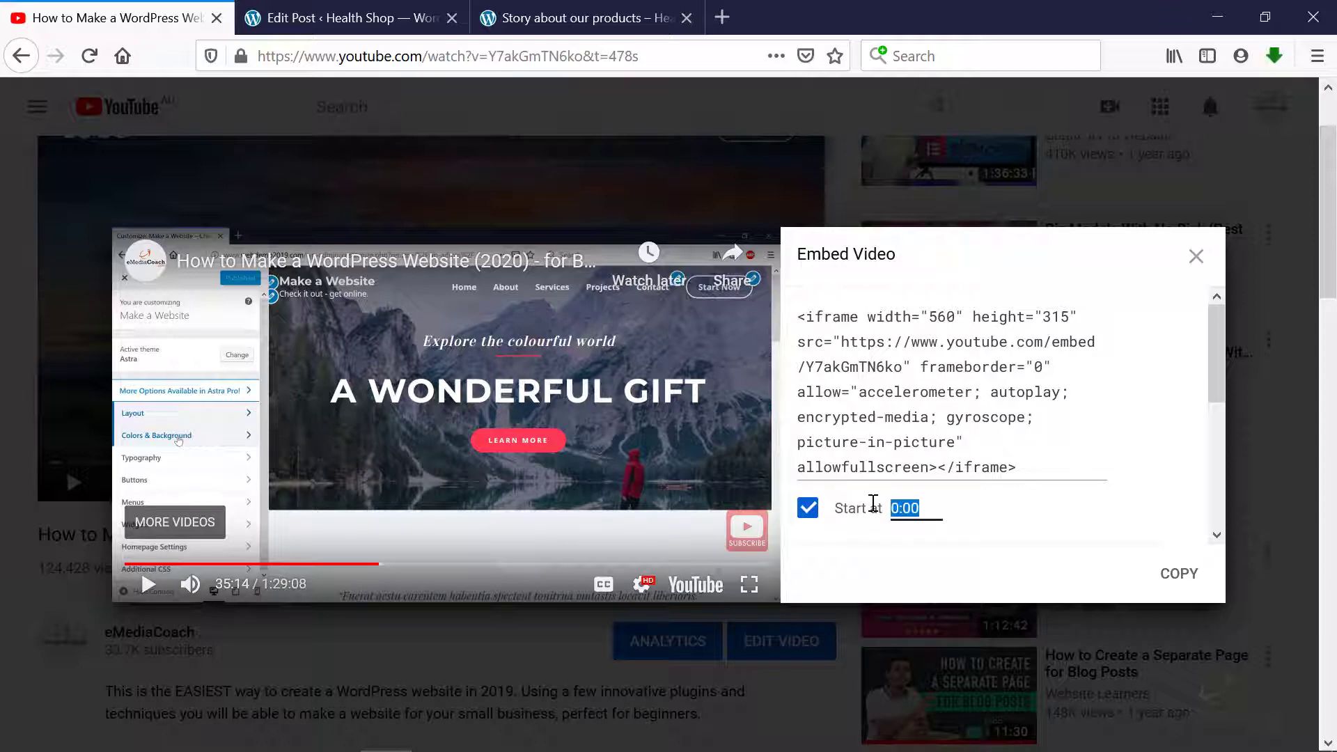
{"action": "type", "text": "35:14"}
{"action": "left_click", "coordinate": [1107, 514]}
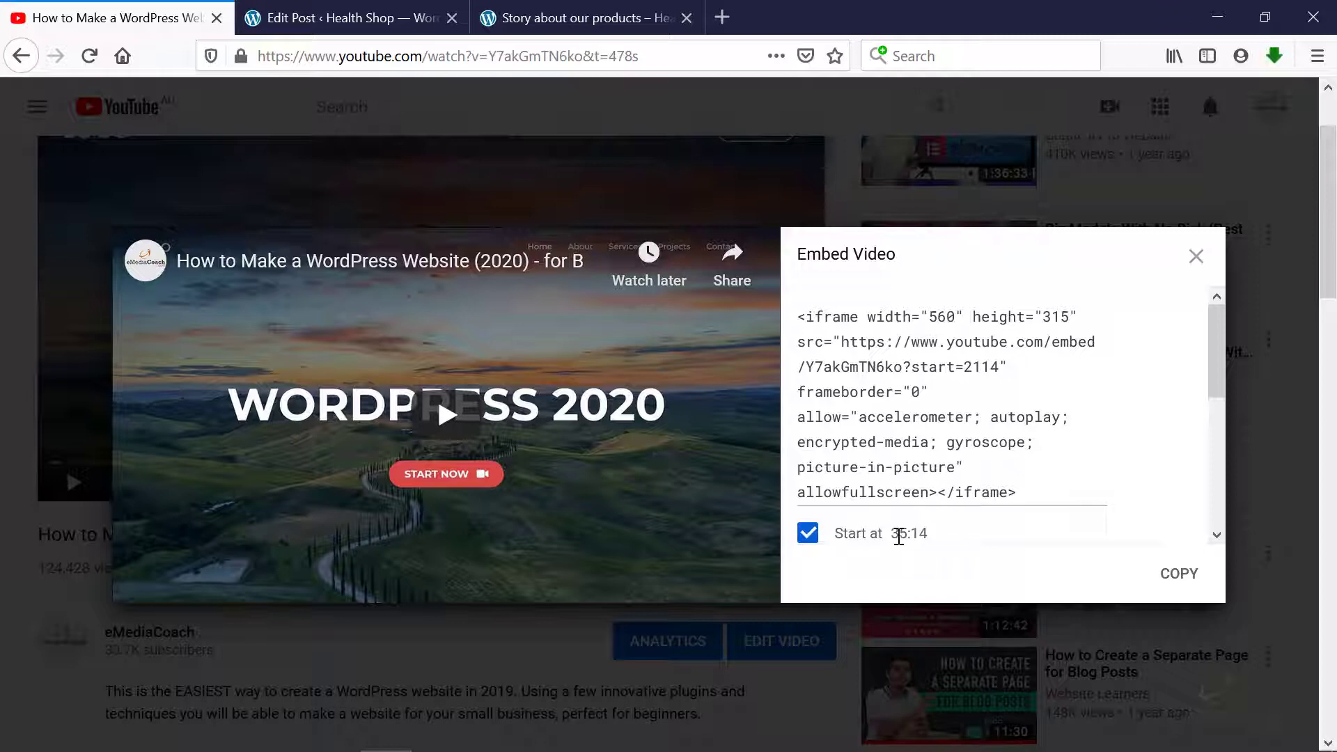
{"action": "scroll", "coordinate": [1123, 468], "scroll_direction": "down", "scroll_amount": 2}
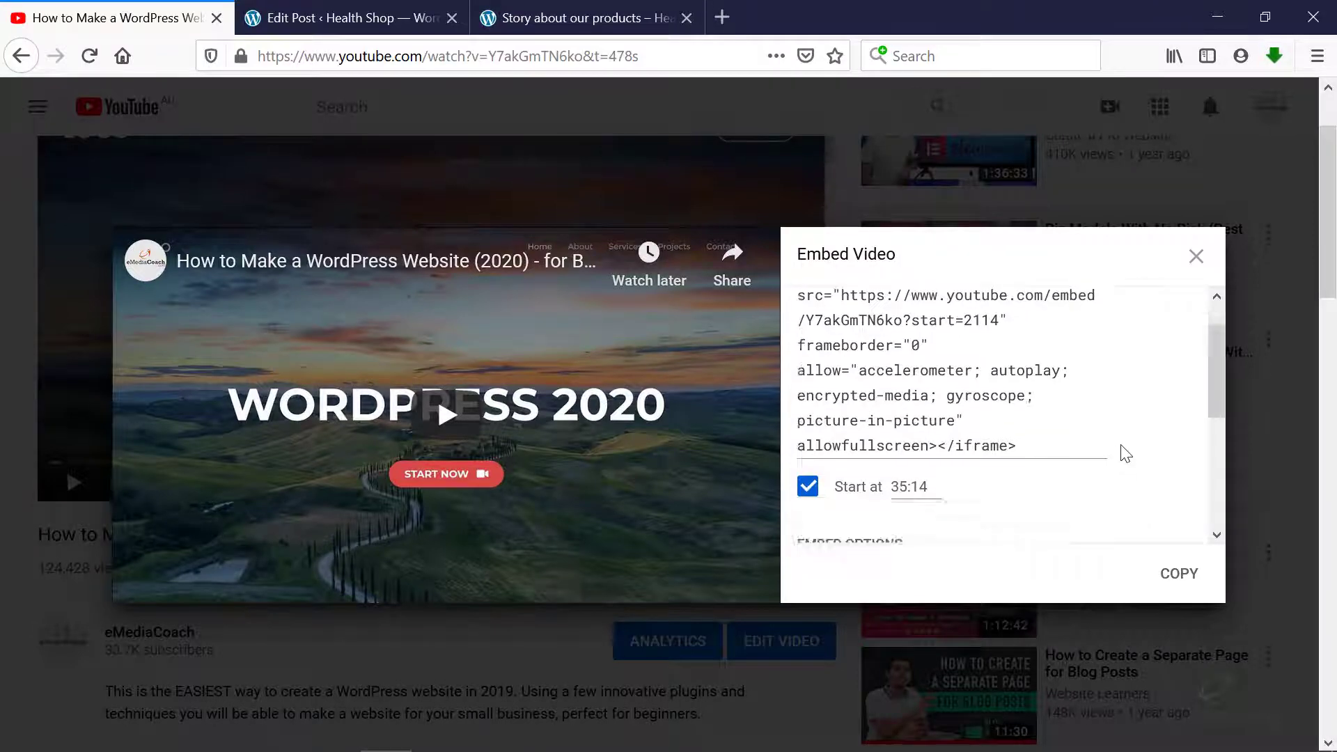
{"action": "scroll", "coordinate": [1122, 456], "scroll_direction": "up", "scroll_amount": 2}
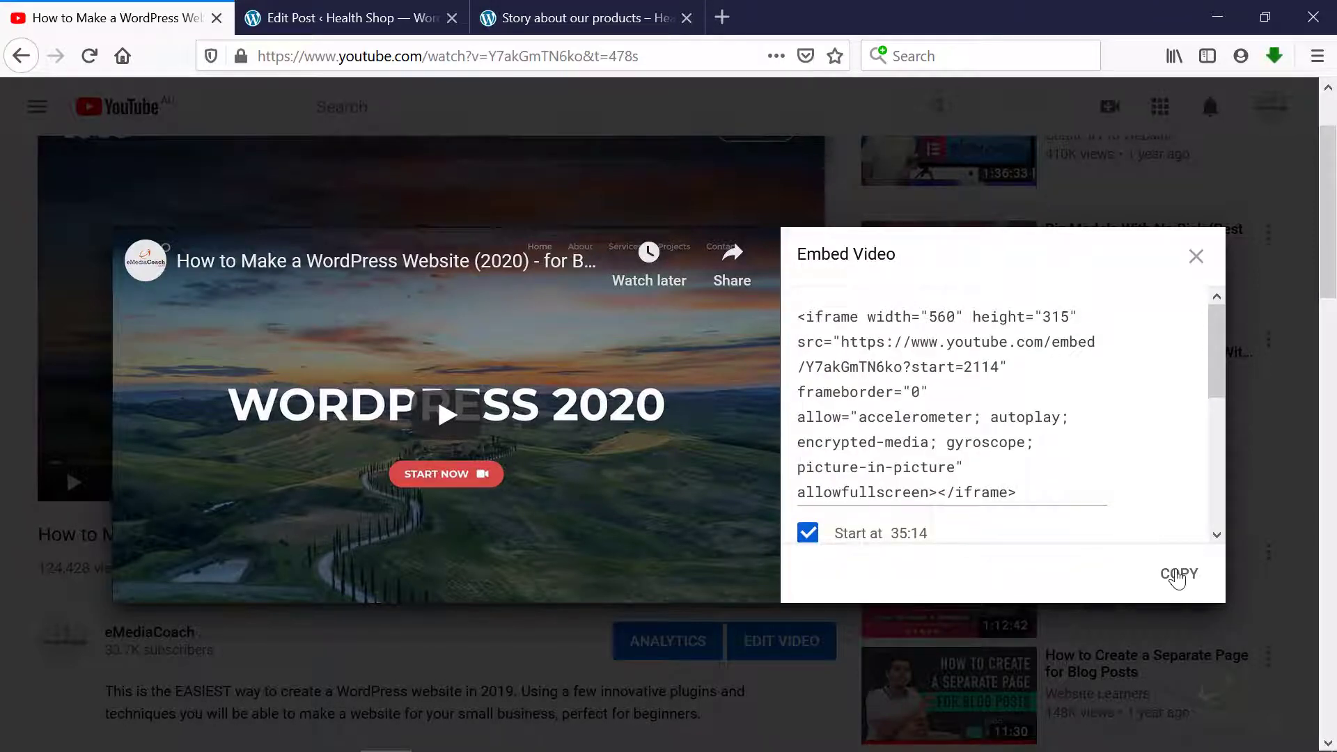
{"action": "left_click", "coordinate": [1178, 576]}
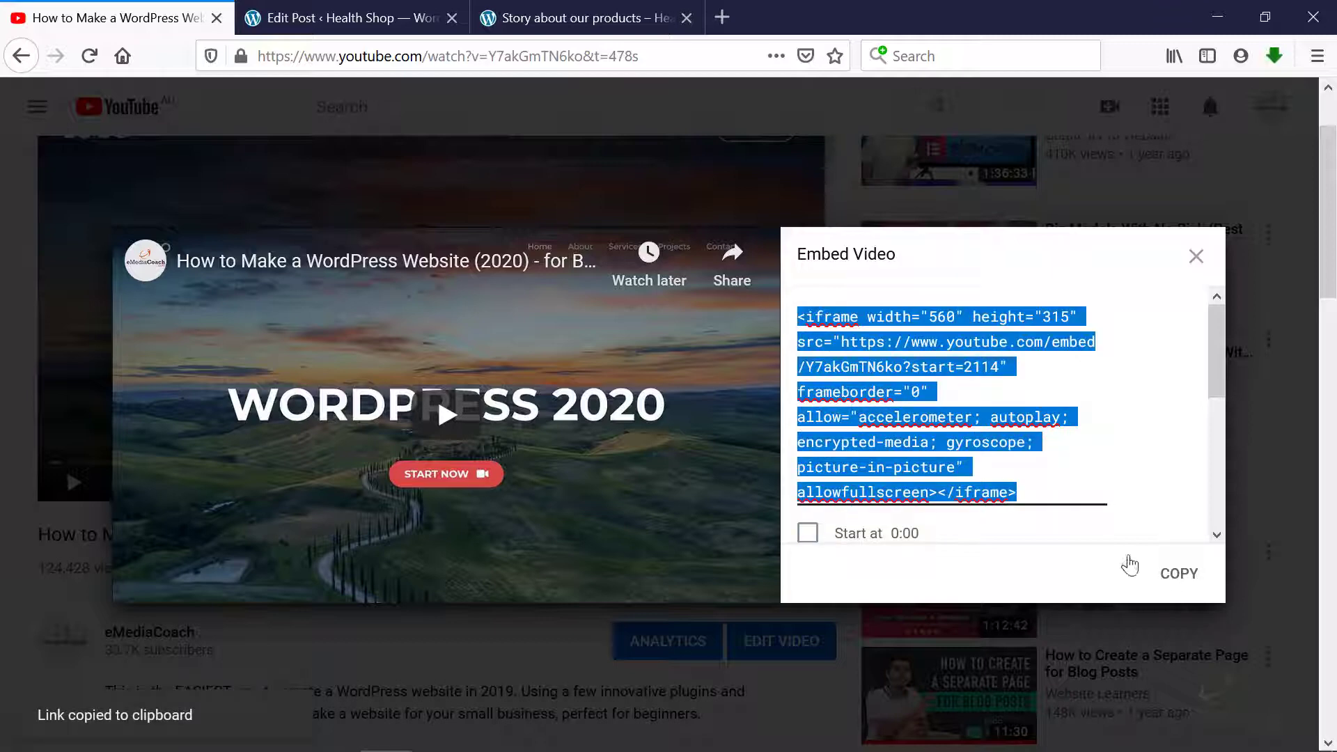
Step: Return to the post editor and show the post content in Text mode
{"action": "left_click", "coordinate": [342, 21]}
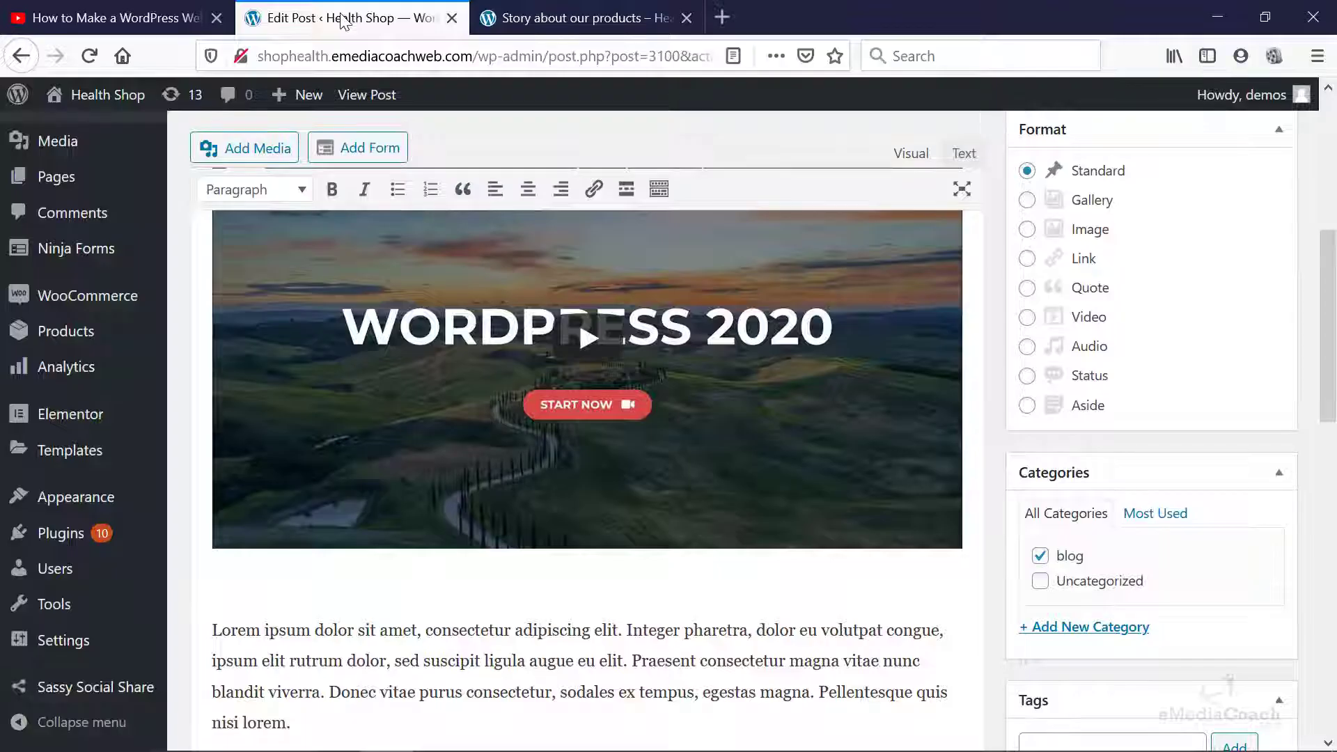
{"action": "scroll", "coordinate": [663, 432], "scroll_direction": "up", "scroll_amount": 3}
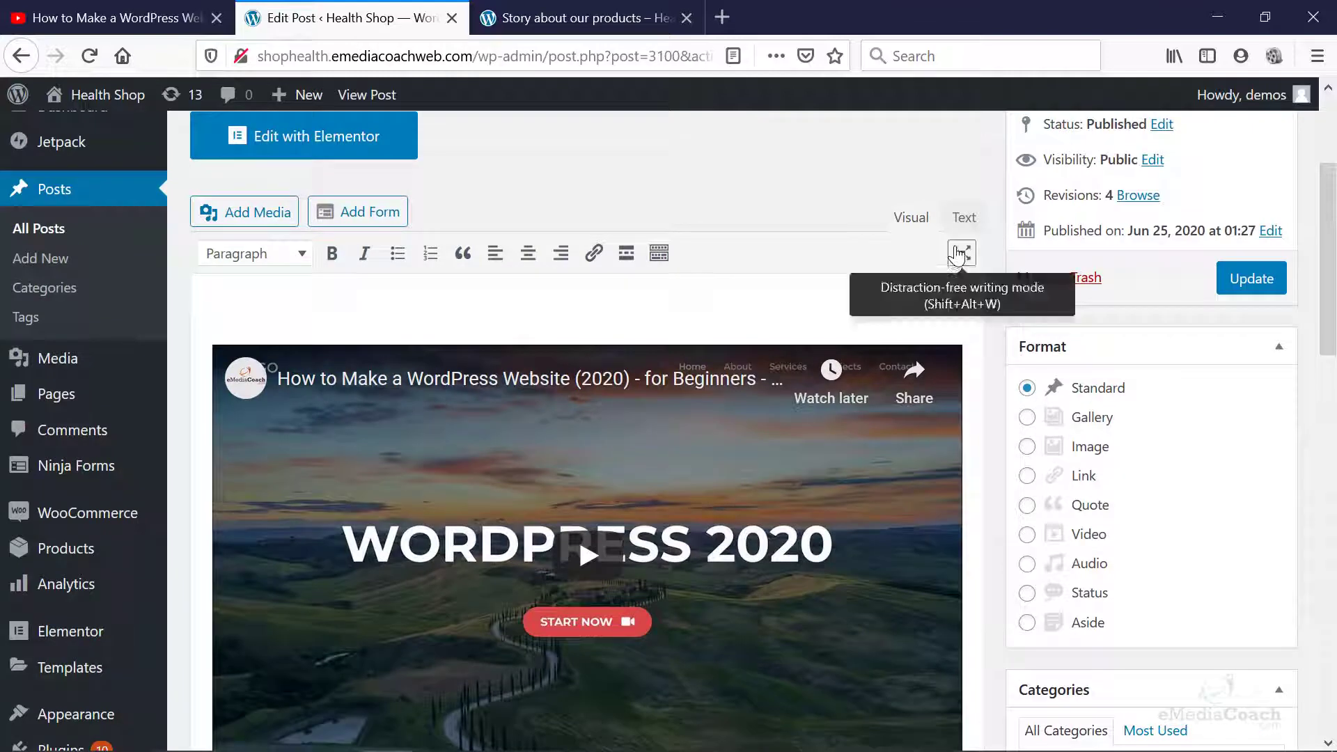
{"action": "scroll", "coordinate": [948, 362], "scroll_direction": "down", "scroll_amount": 3}
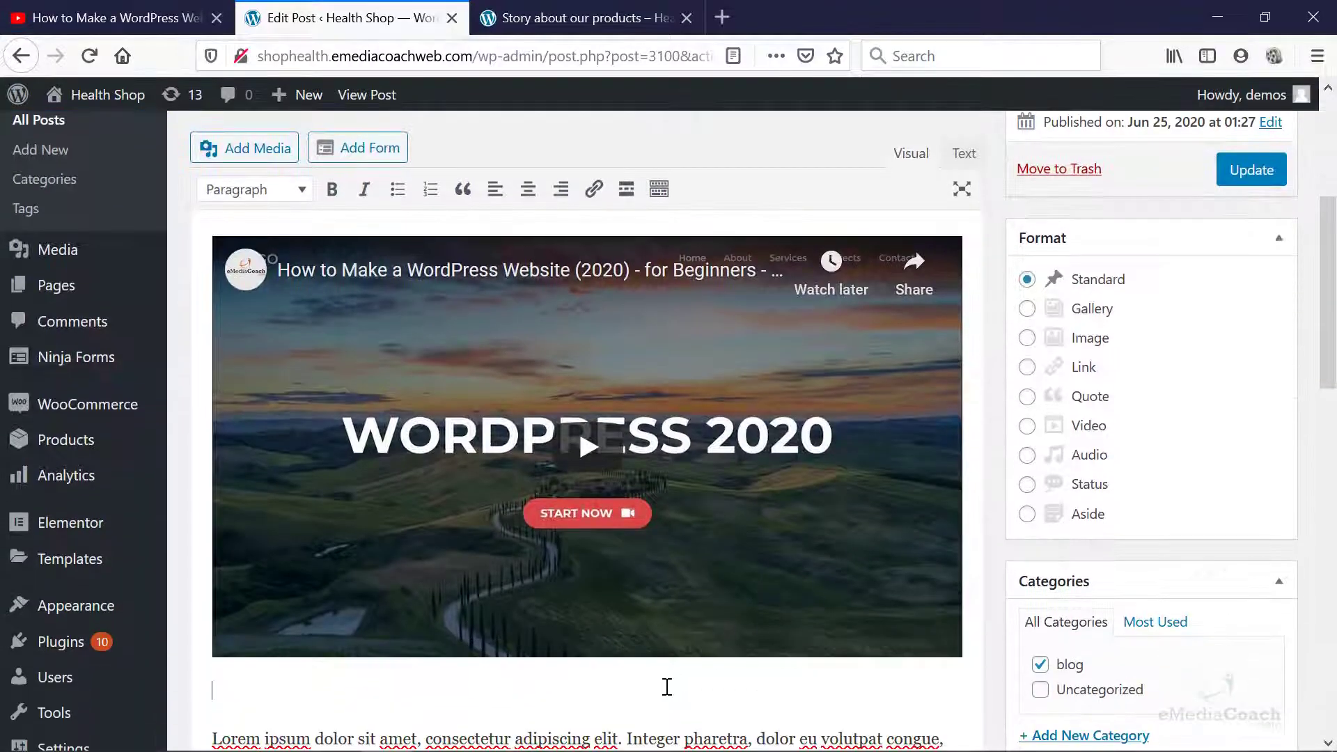
{"action": "scroll", "coordinate": [396, 699], "scroll_direction": "up", "scroll_amount": 3}
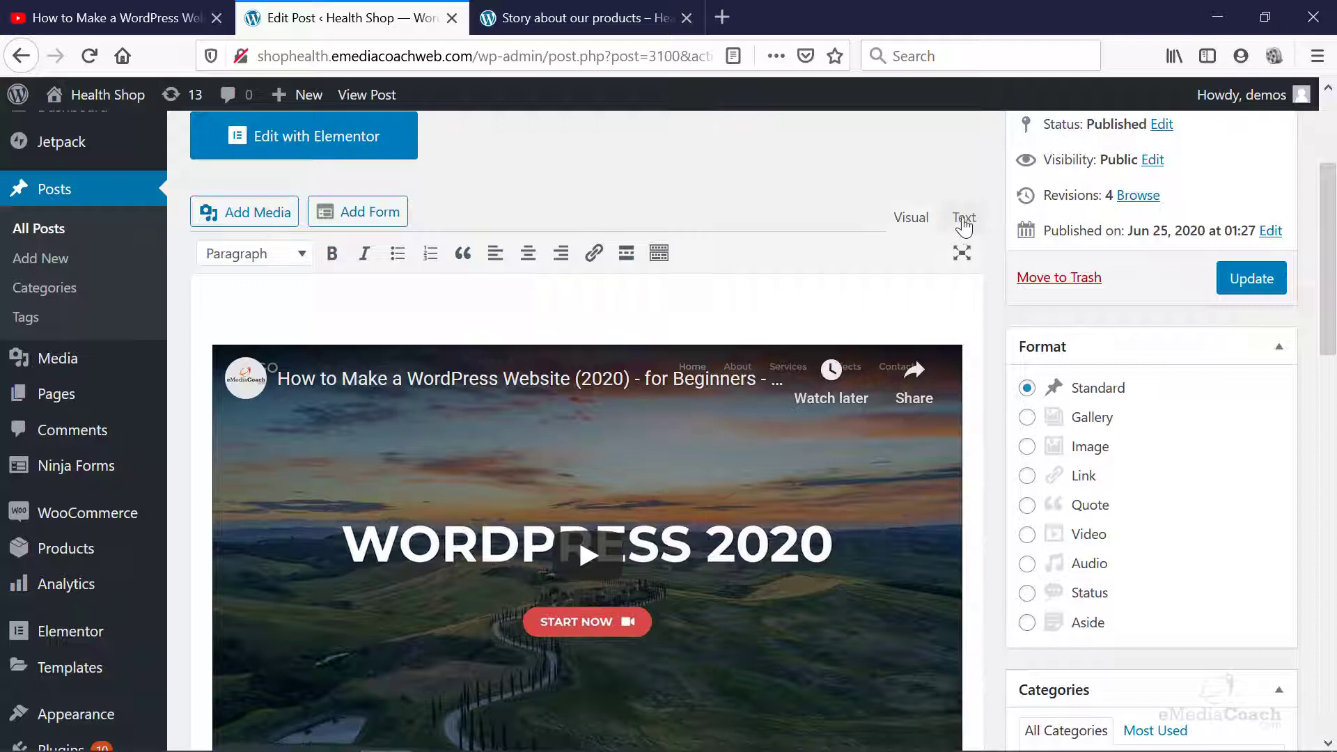
{"action": "left_click", "coordinate": [966, 220]}
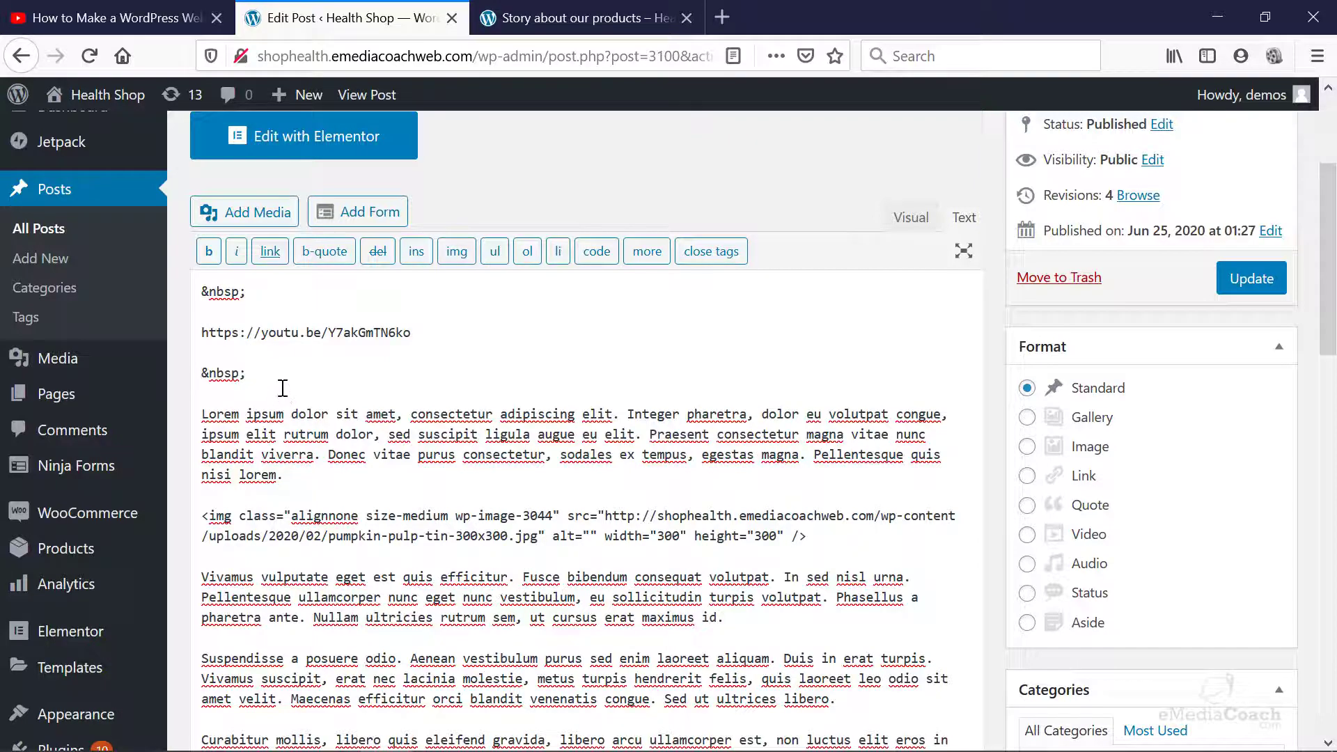
Step: Paste the copied iframe code on a new line above the first Lorem ipsum paragraph
{"action": "left_click", "coordinate": [202, 415]}
{"action": "key", "text": "Return"}
{"action": "key", "text": "Return"}
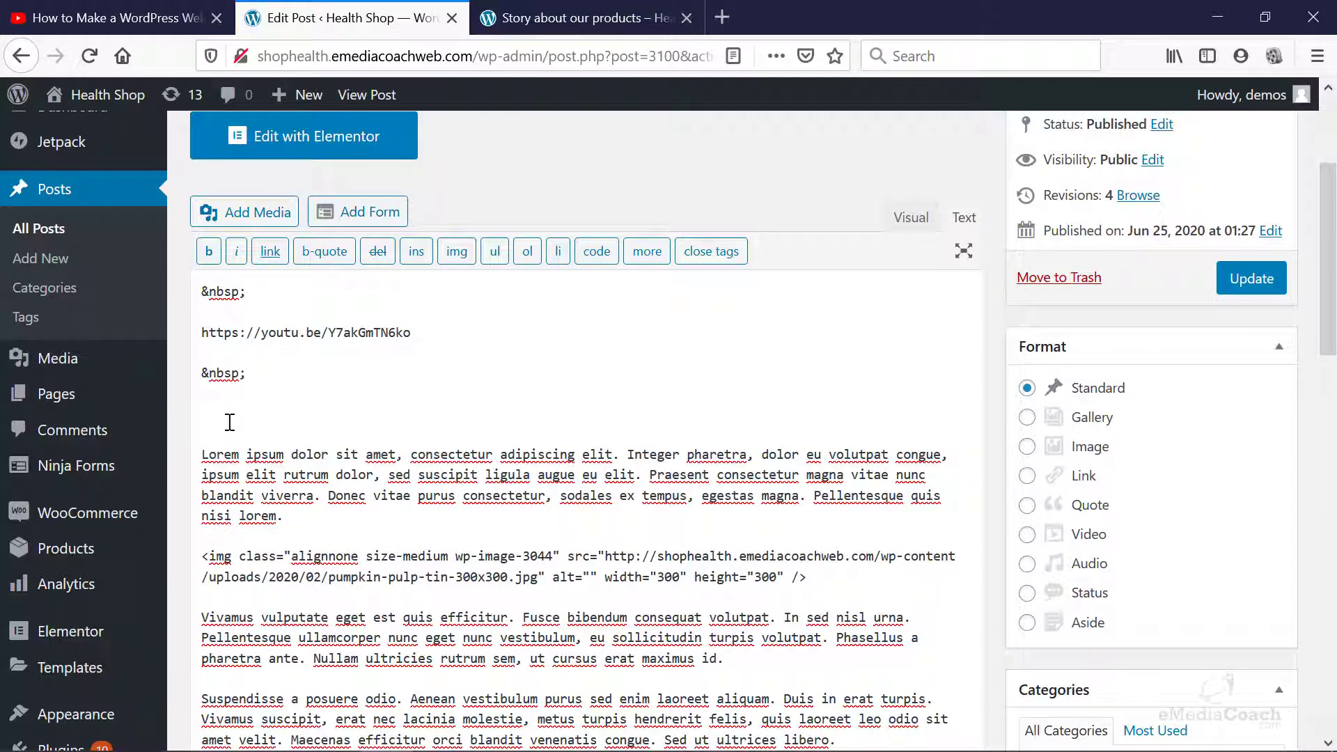
{"action": "right_click", "coordinate": [222, 420]}
{"action": "left_click", "coordinate": [289, 501]}
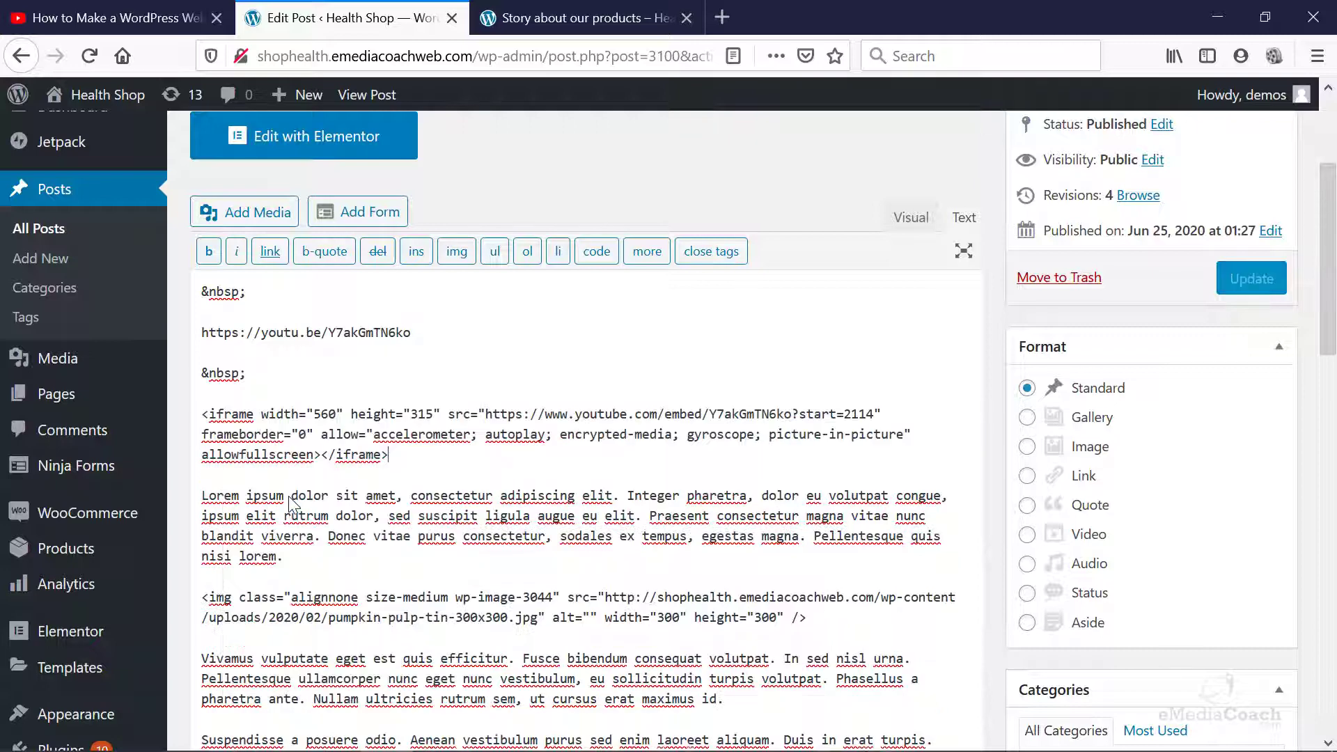
Step: Compare the pasted iframe code with YouTube's embed code and update the post
{"action": "left_click", "coordinate": [126, 19]}
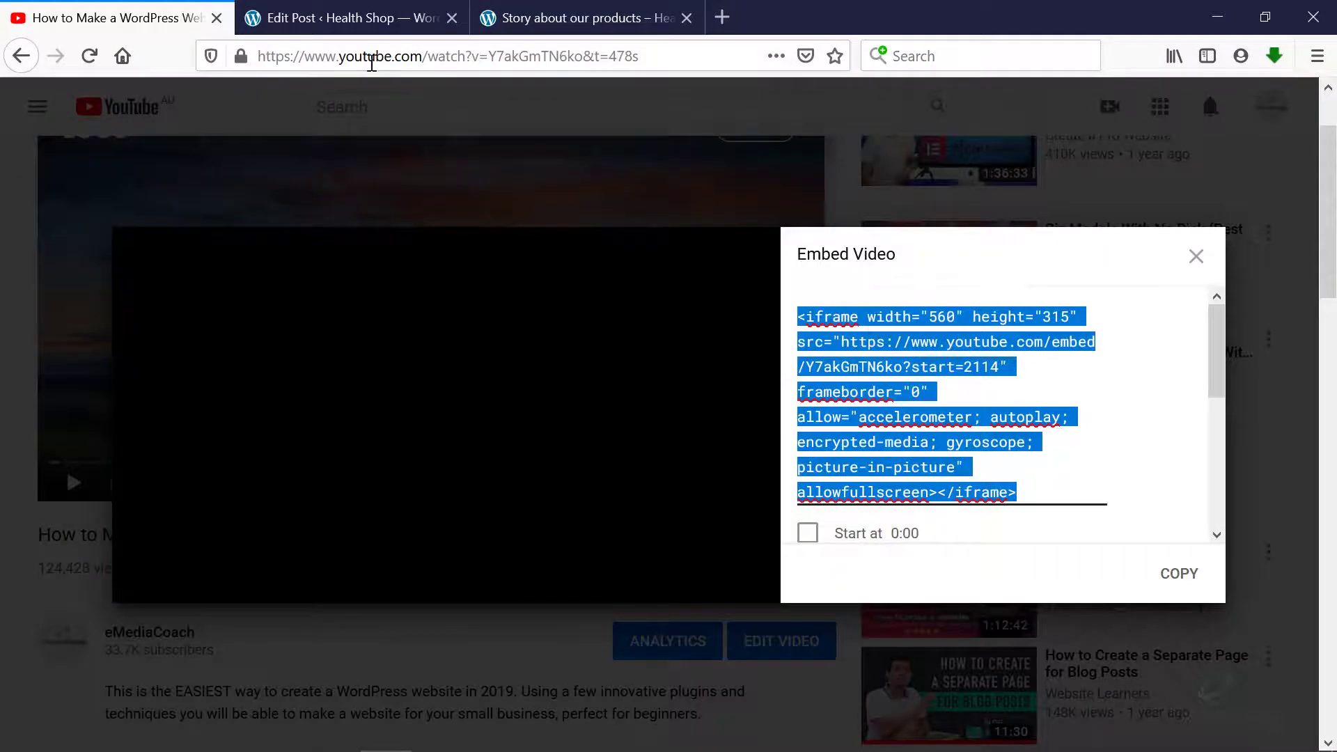
{"action": "left_click", "coordinate": [344, 21]}
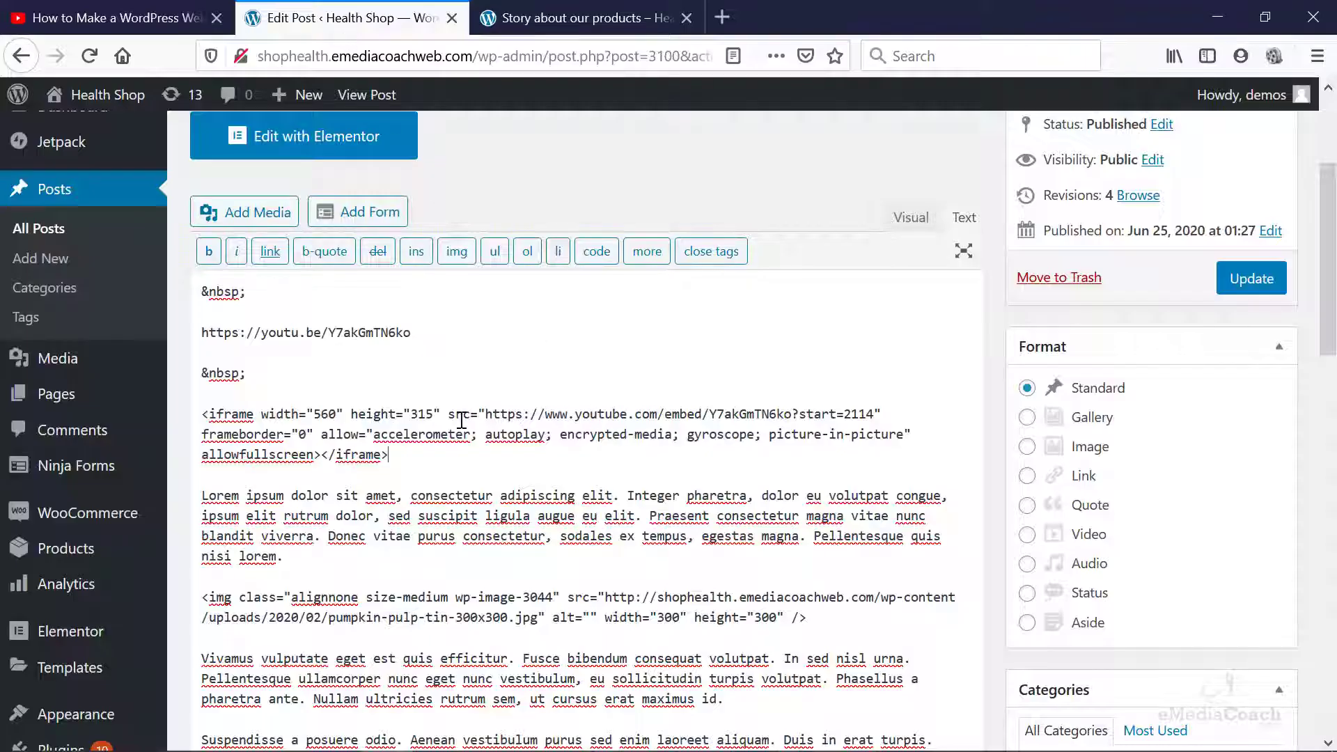
{"action": "left_click", "coordinate": [1262, 278]}
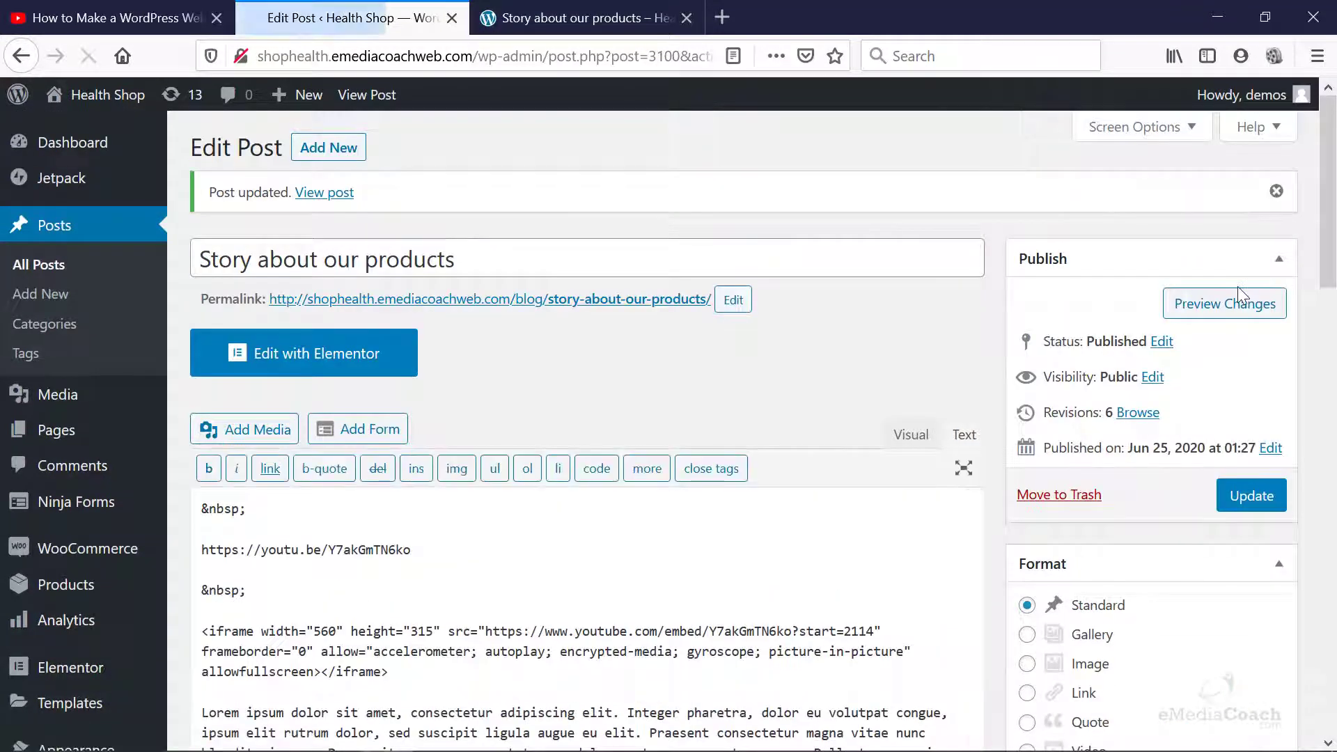
Step: Reload the published page and play the second embedded video, below the first one, to test it
{"action": "left_click", "coordinate": [1239, 292]}
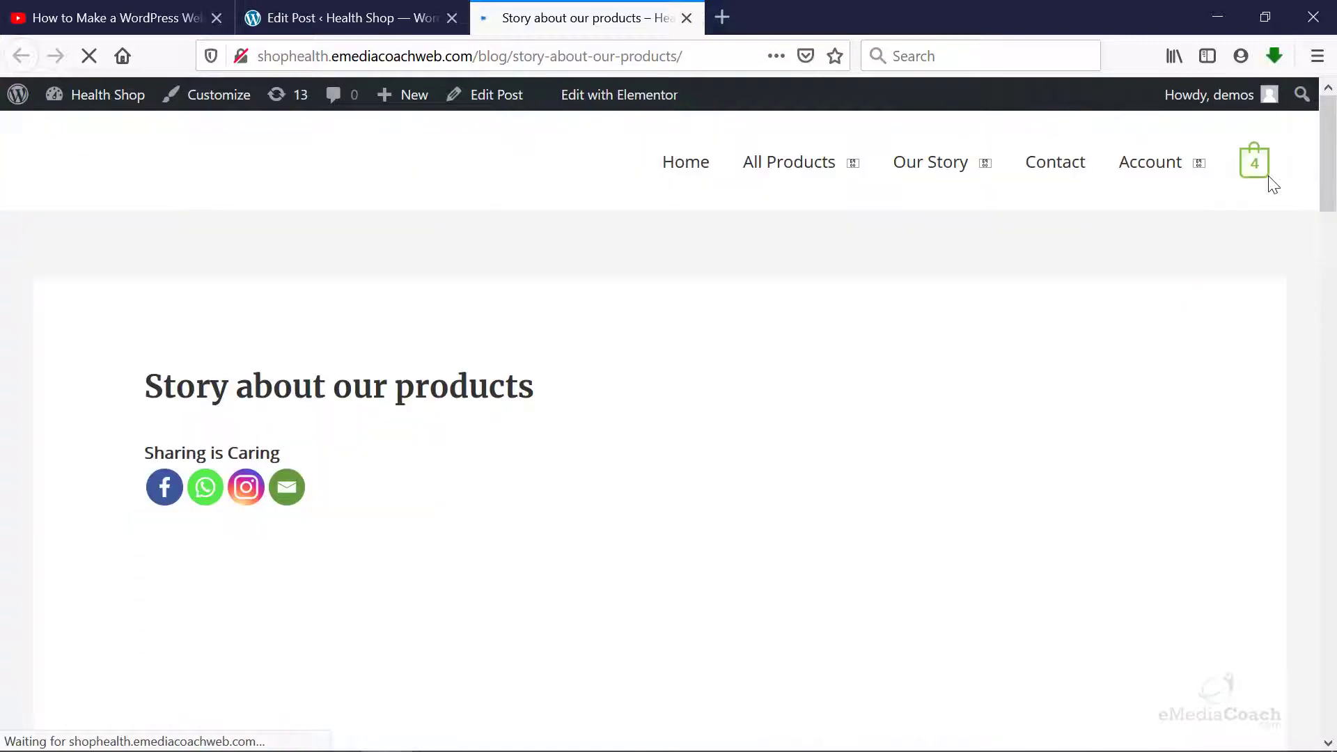
{"action": "scroll", "coordinate": [1243, 296], "scroll_direction": "down", "scroll_amount": 10}
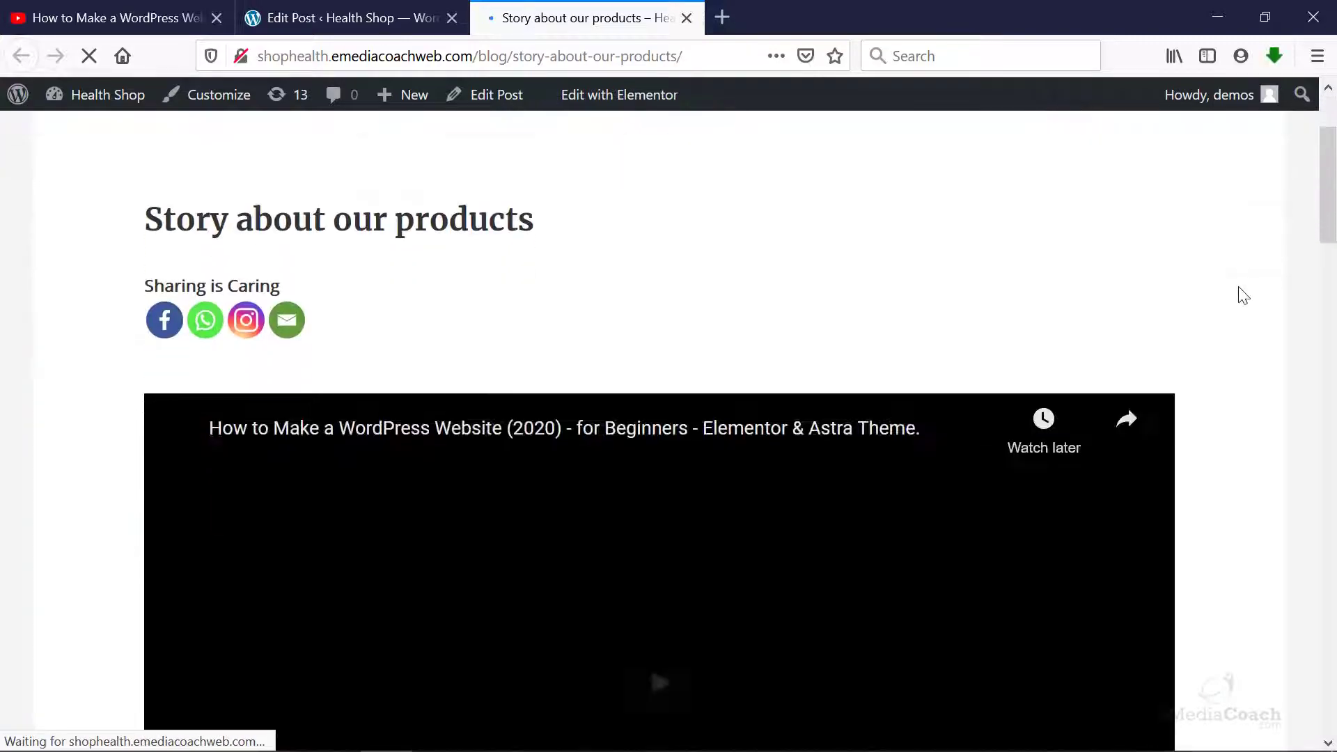
{"action": "scroll", "coordinate": [887, 319], "scroll_direction": "down", "scroll_amount": 5}
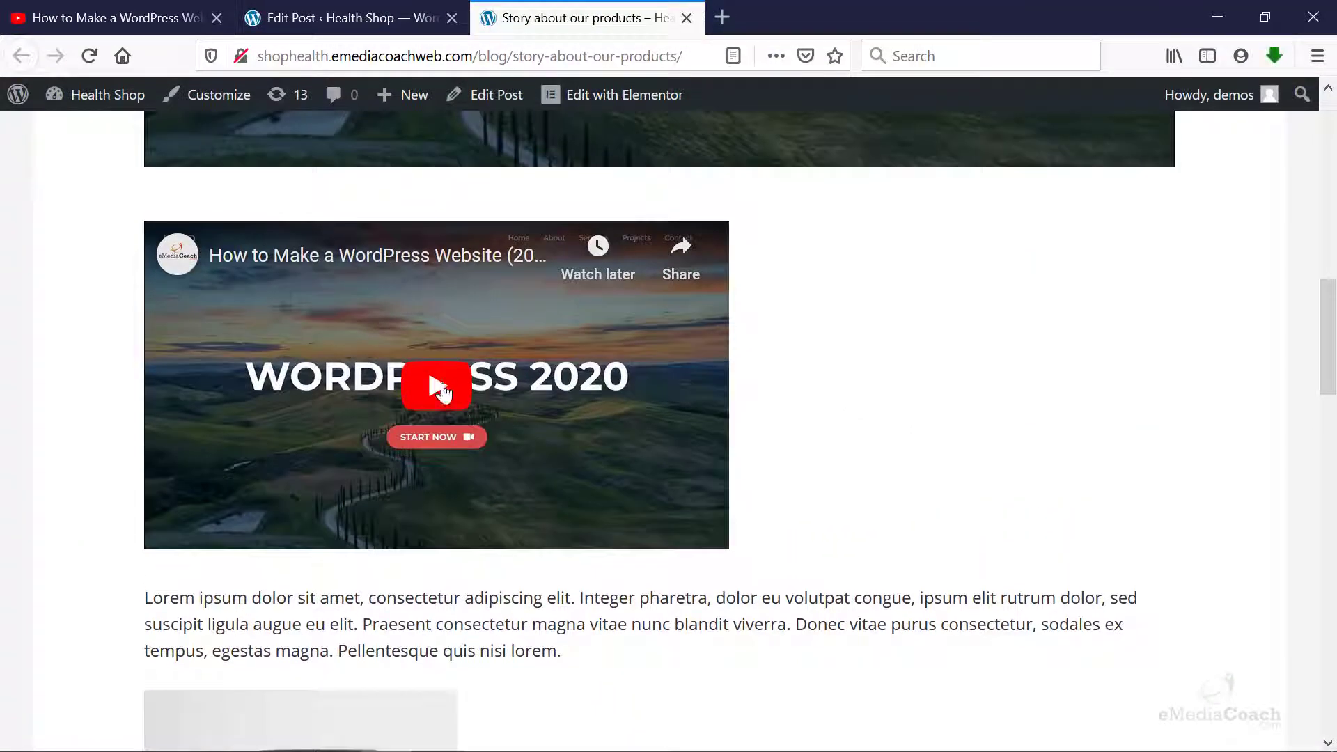
{"action": "left_click", "coordinate": [443, 397]}
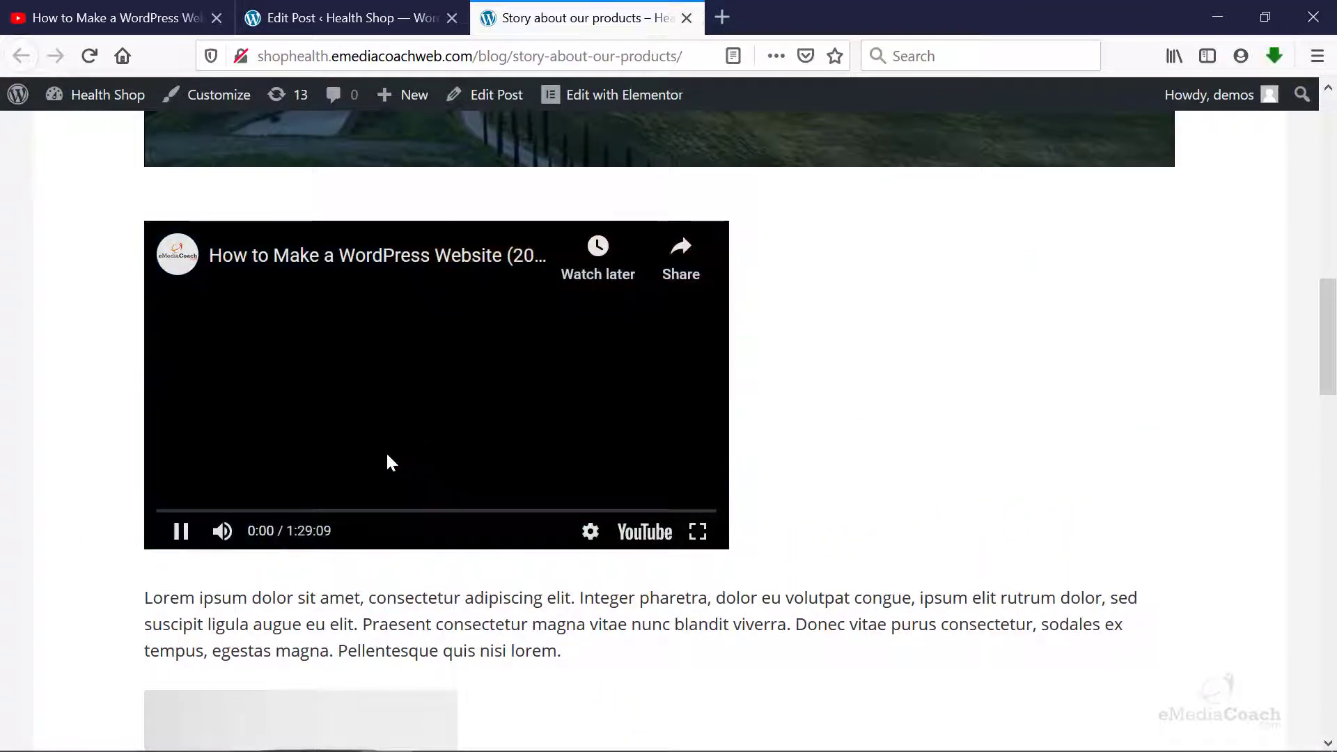
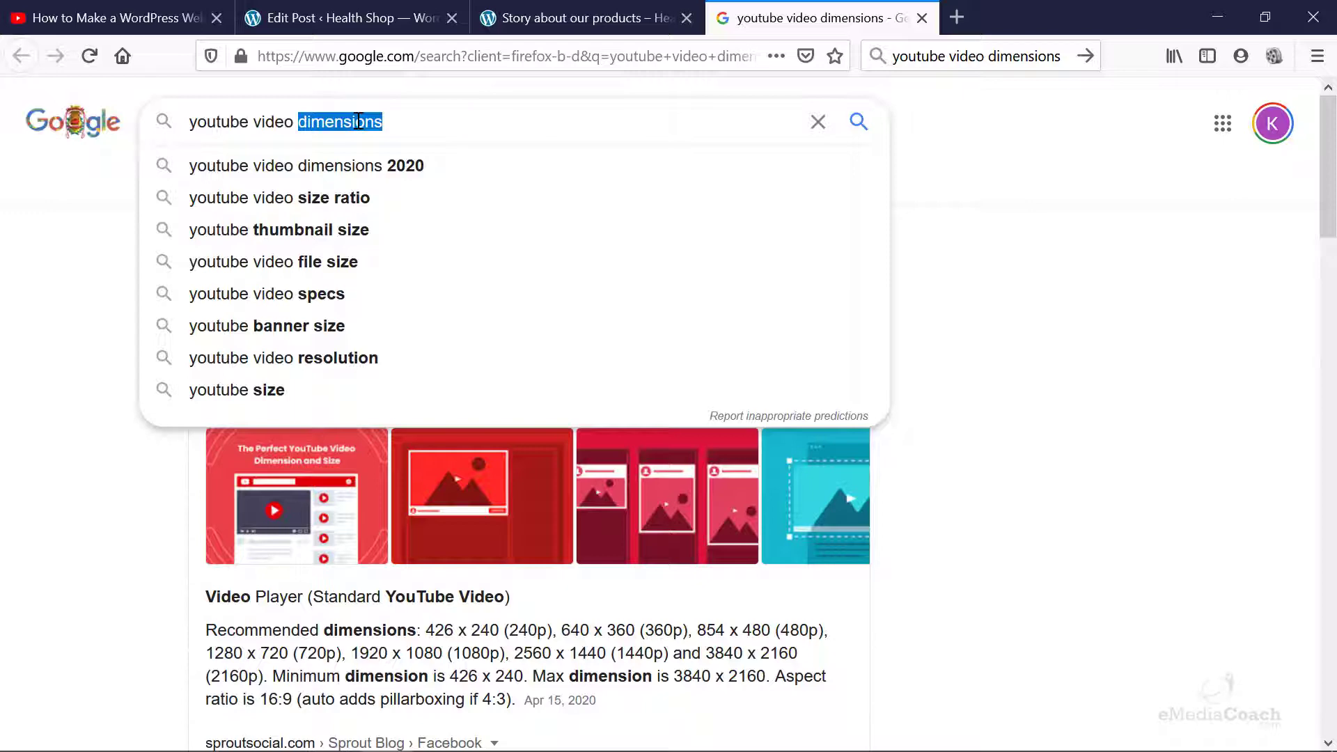
Step: Change the Google search to "youtube video dimension calculator" and run it
{"action": "key", "text": "End"}
{"action": "key", "text": "BackSpace"}
{"action": "type", "text": "aclc"}
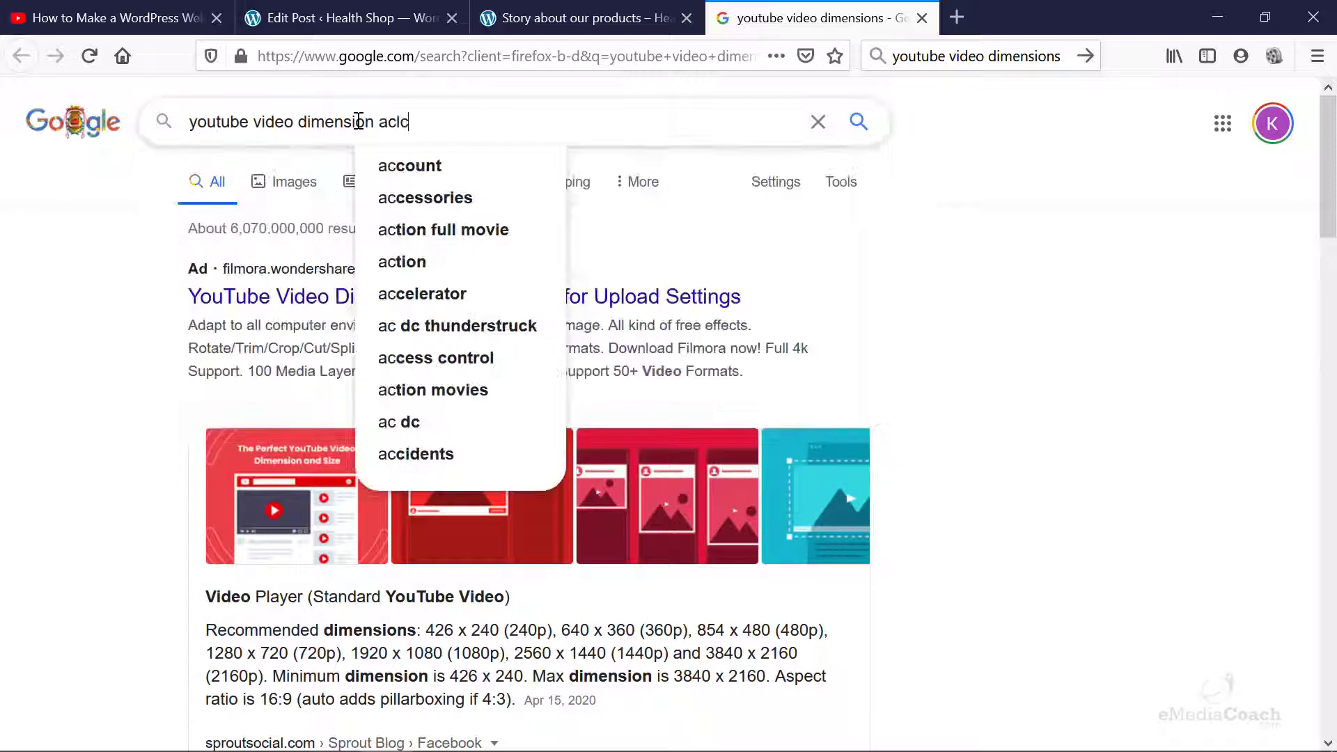
{"action": "type", "text": "ulator"}
{"action": "key", "text": "Return"}
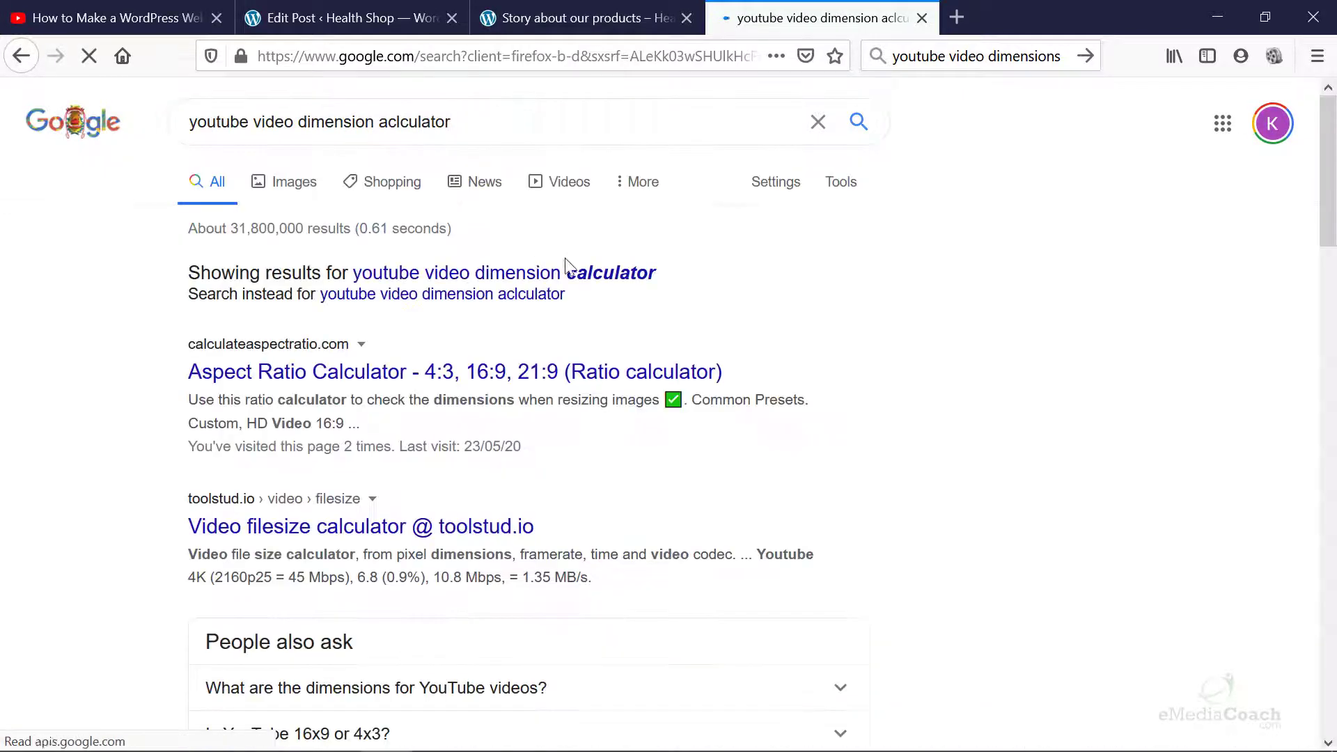
Step: Open the Aspect Ratio Calculator site from the corrected search results and return to the post editor
{"action": "left_click", "coordinate": [571, 273]}
{"action": "left_click", "coordinate": [428, 299]}
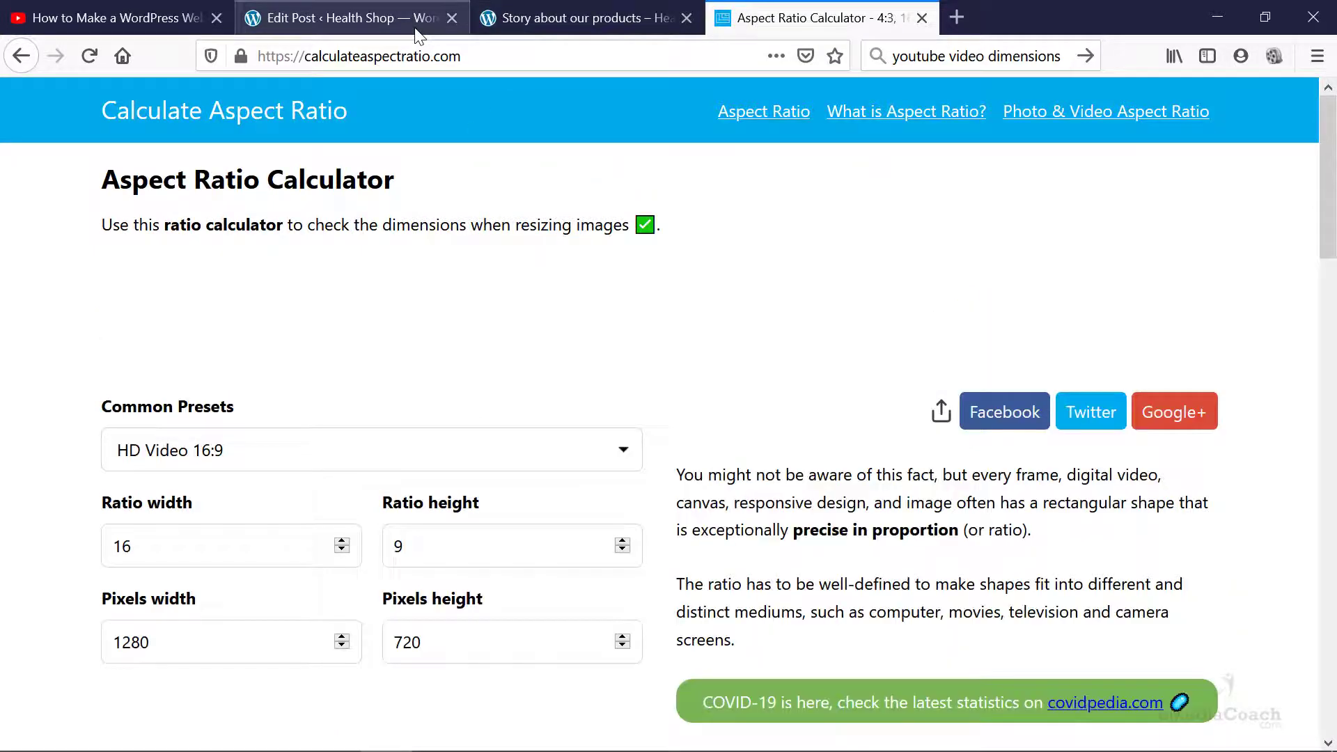
{"action": "left_click", "coordinate": [352, 20]}
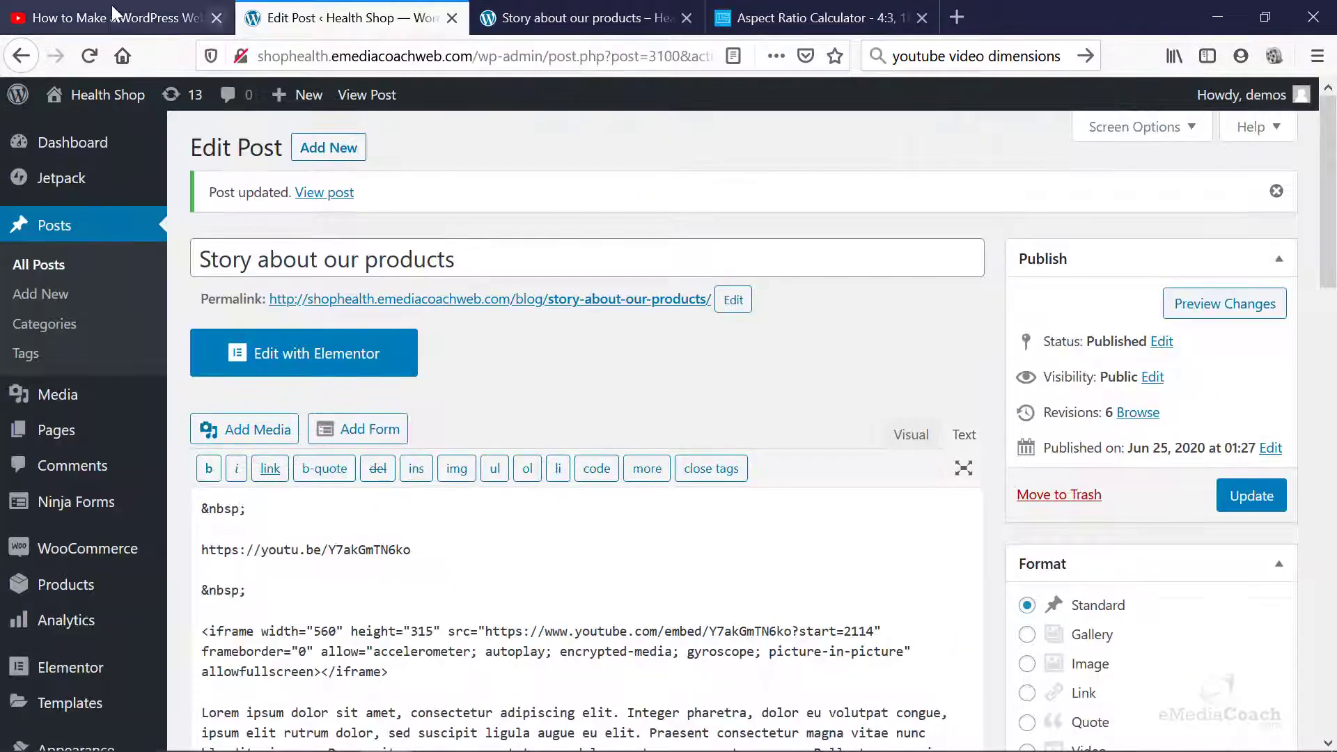
Step: Calculate the 16:9 pixel height for a video width of 800 pixels in the Aspect Ratio Calculator
{"action": "left_click", "coordinate": [116, 21]}
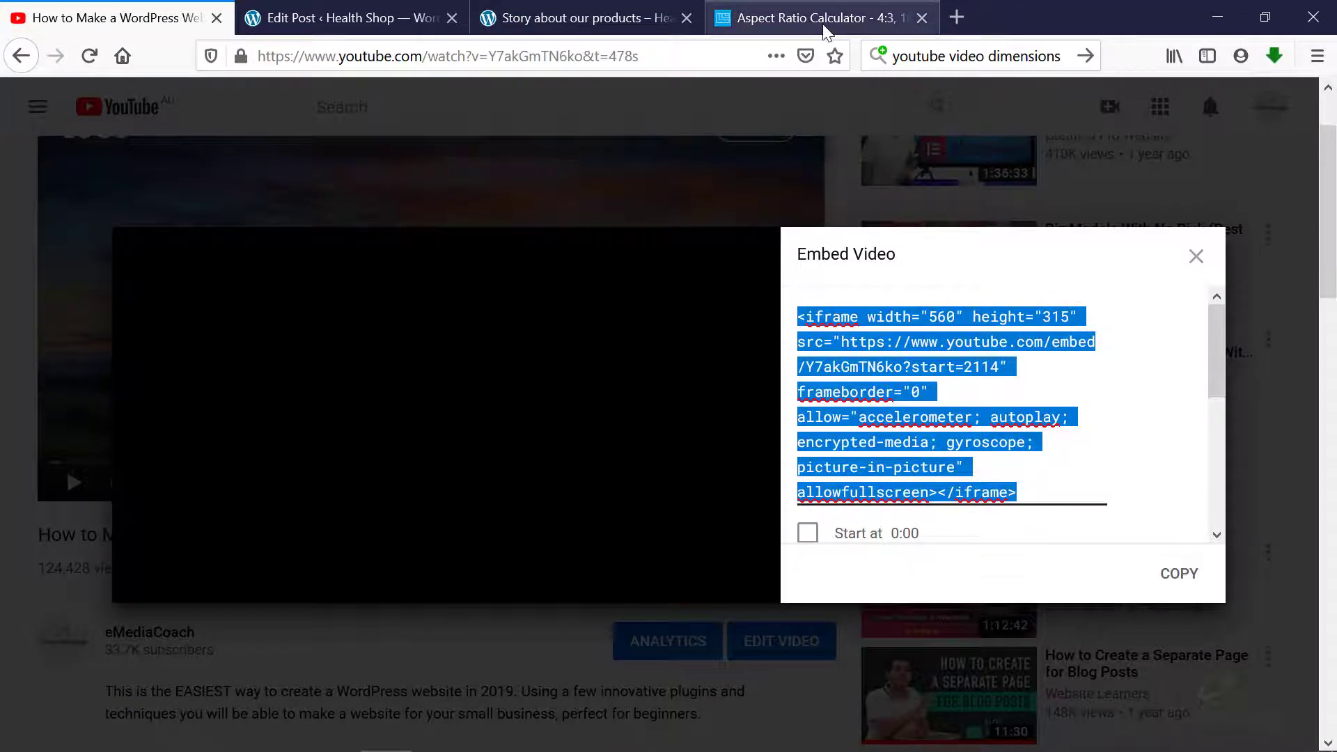
{"action": "left_click", "coordinate": [749, 19]}
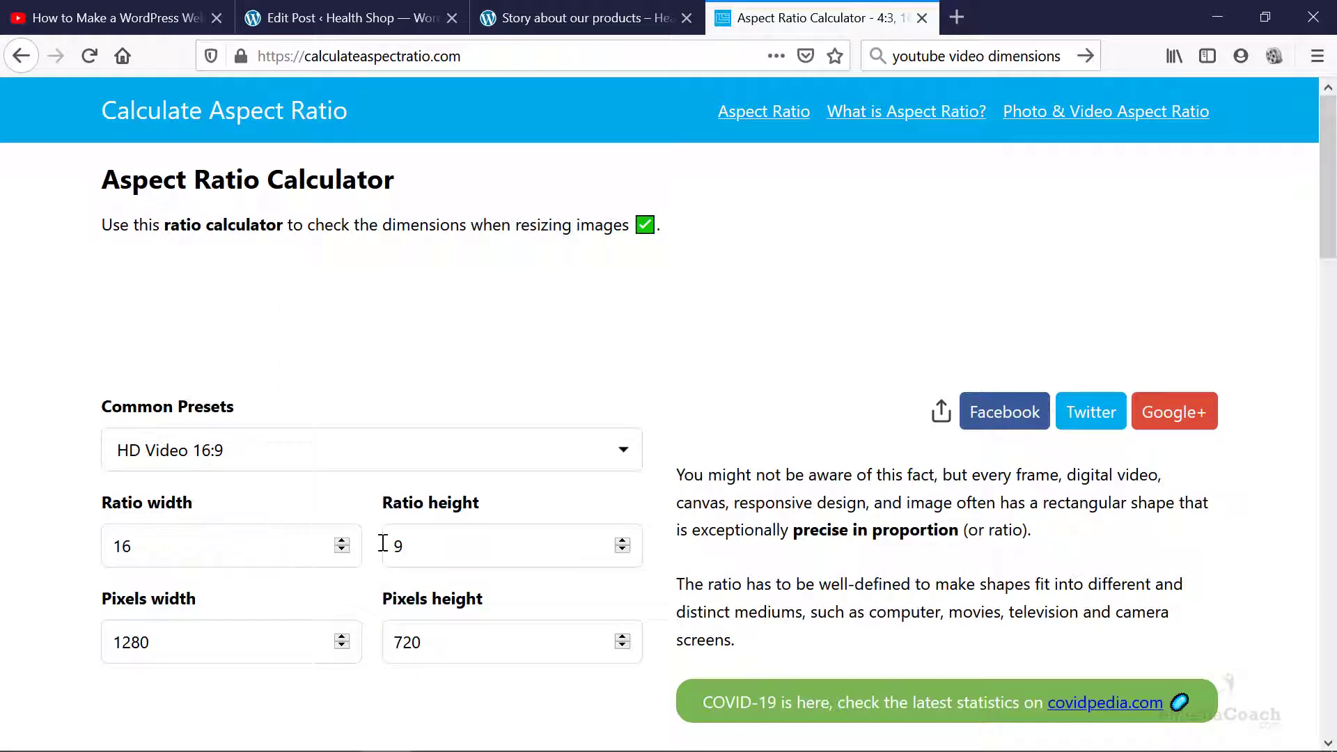
{"action": "left_click_drag", "start_coordinate": [229, 629], "coordinate": [59, 633]}
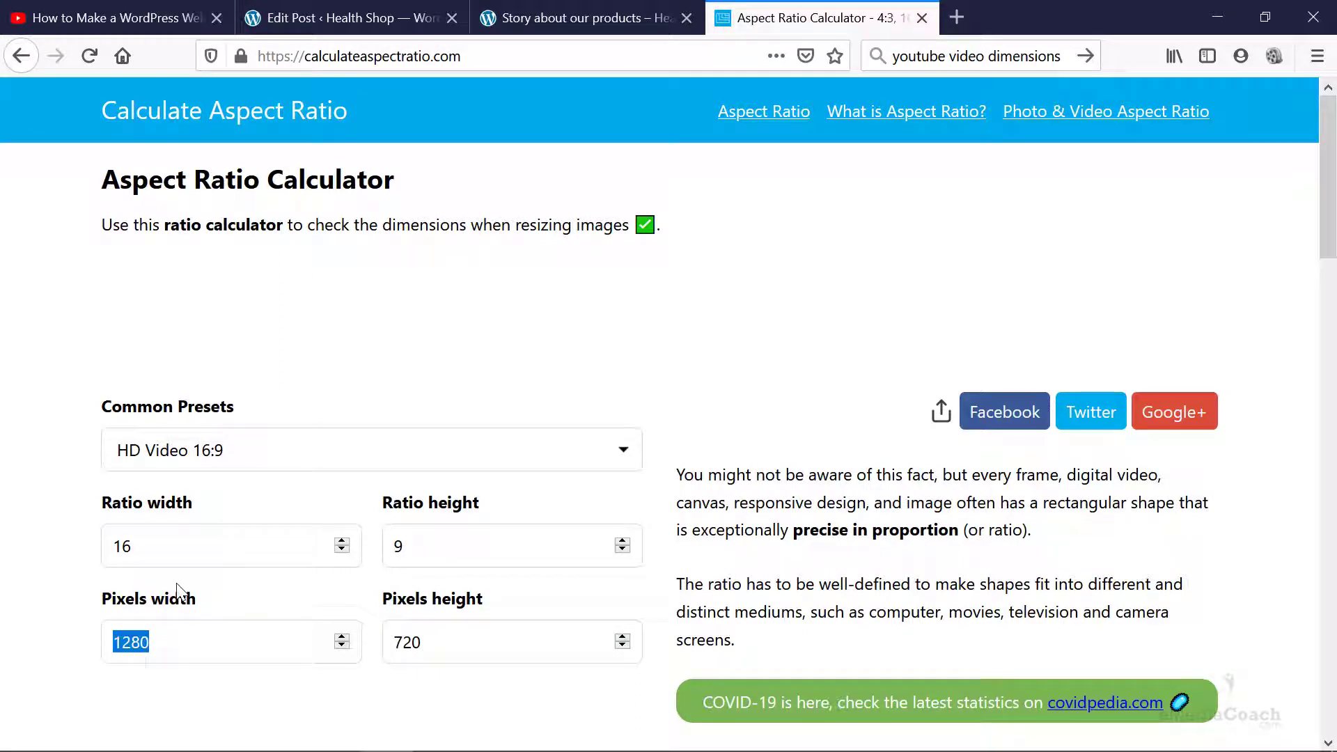
{"action": "type", "text": "800"}
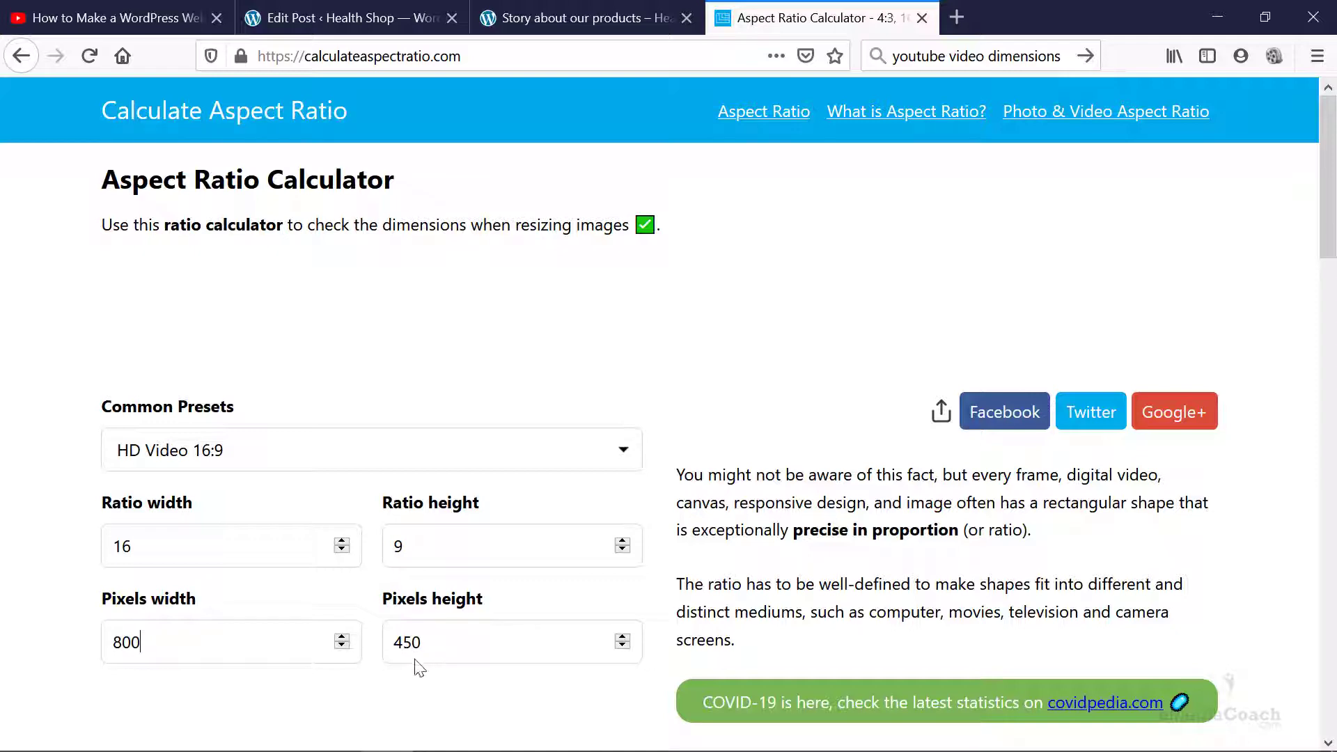
Step: Set the iframe's width to 800 and height to 450 in the post's code and update the post
{"action": "left_click", "coordinate": [553, 15]}
{"action": "left_click", "coordinate": [352, 24]}
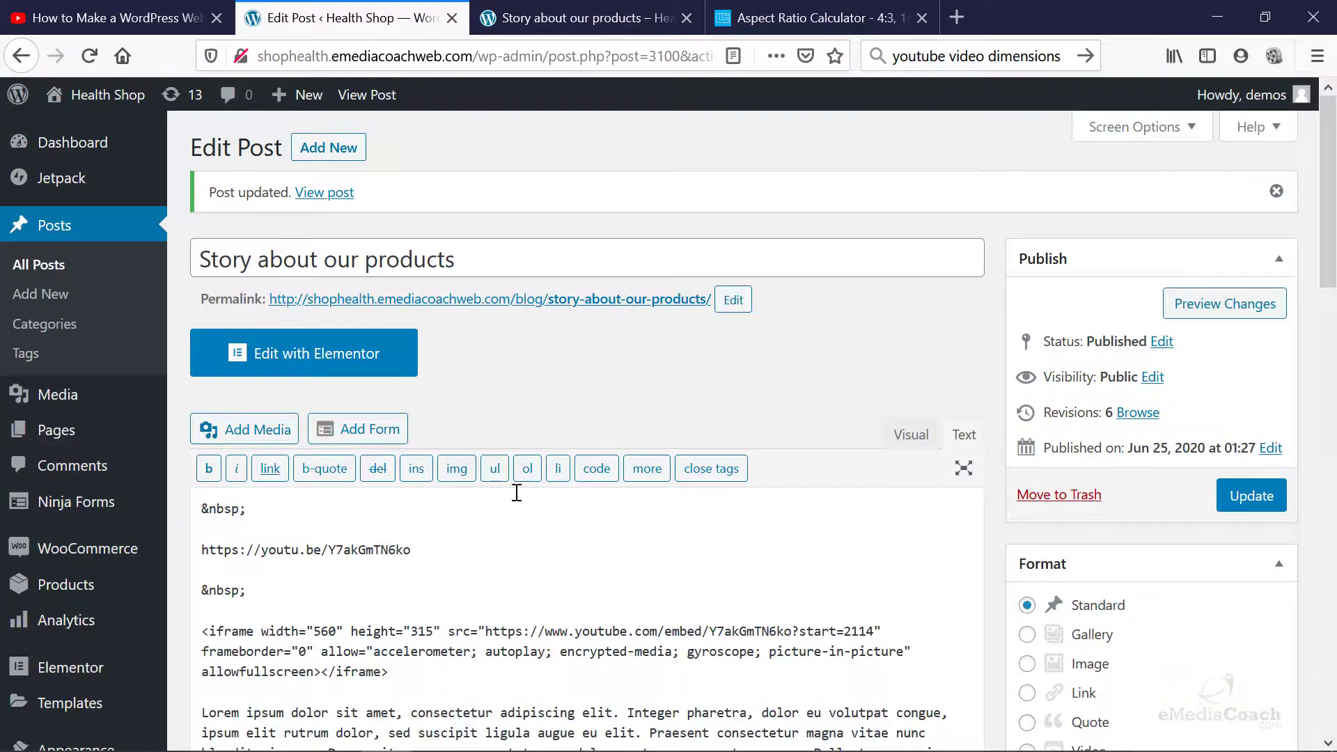
{"action": "scroll", "coordinate": [519, 492], "scroll_direction": "down", "scroll_amount": 3}
{"action": "double_click", "coordinate": [328, 516]}
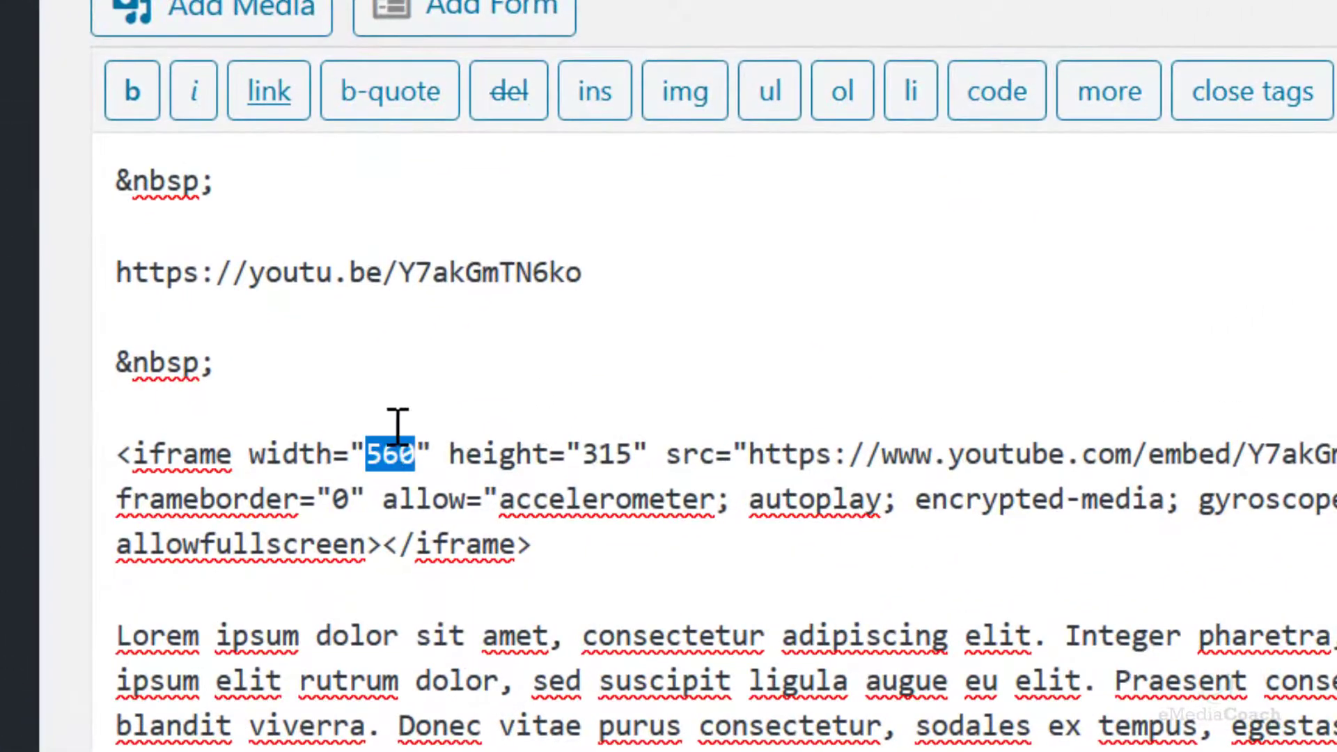
{"action": "type", "text": "800"}
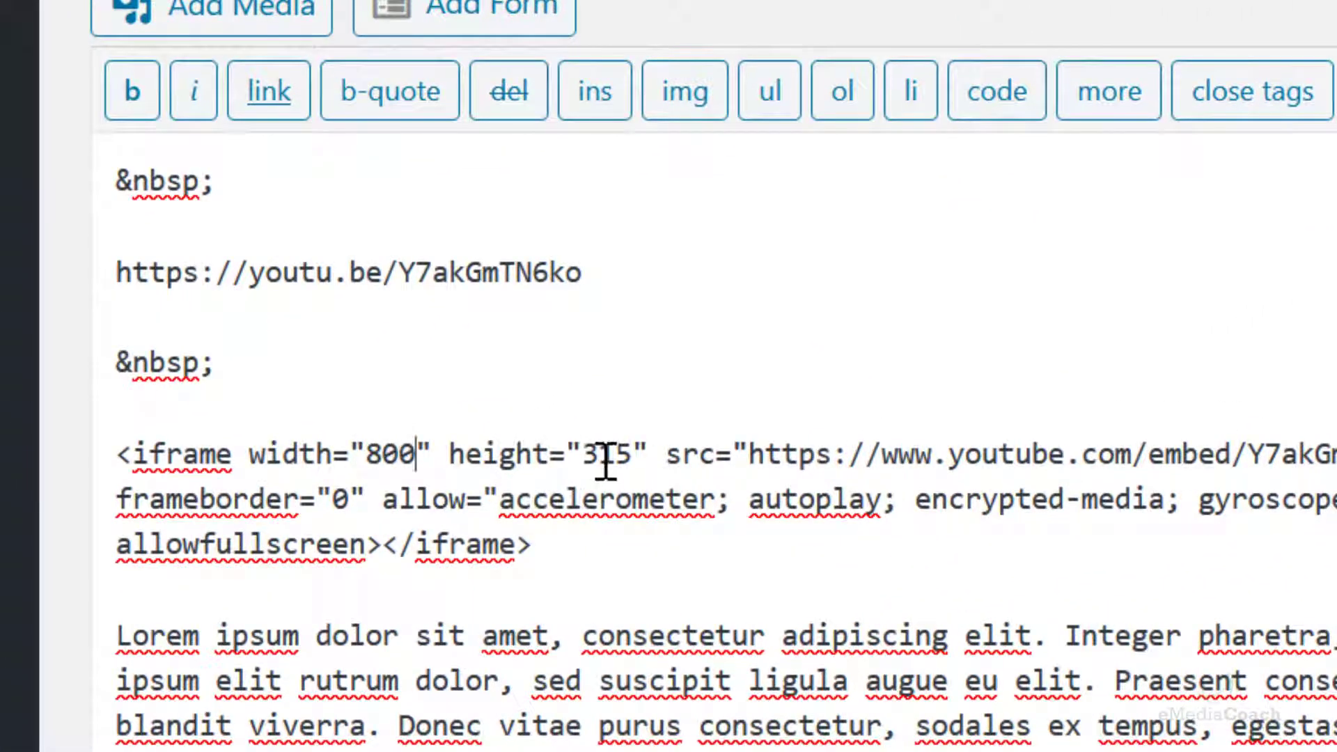
{"action": "double_click", "coordinate": [606, 461]}
{"action": "type", "text": "450"}
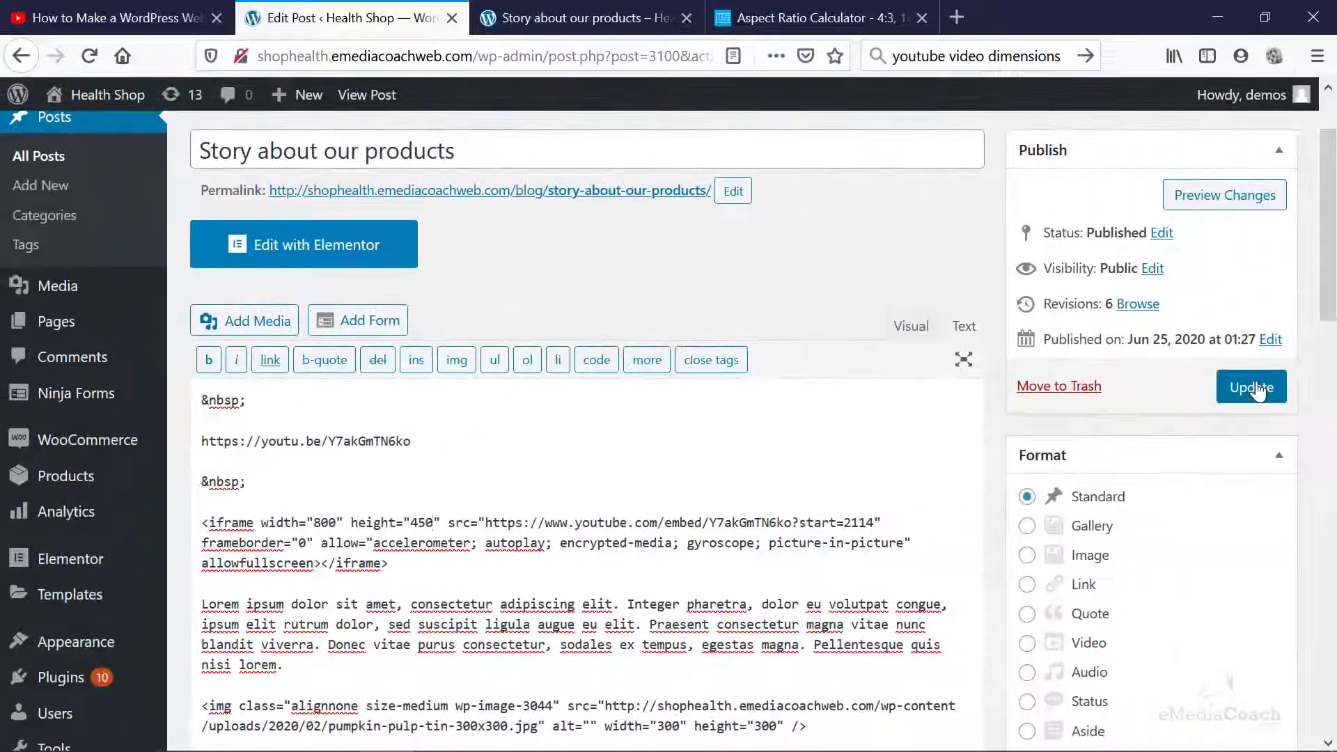
{"action": "left_click", "coordinate": [1256, 388]}
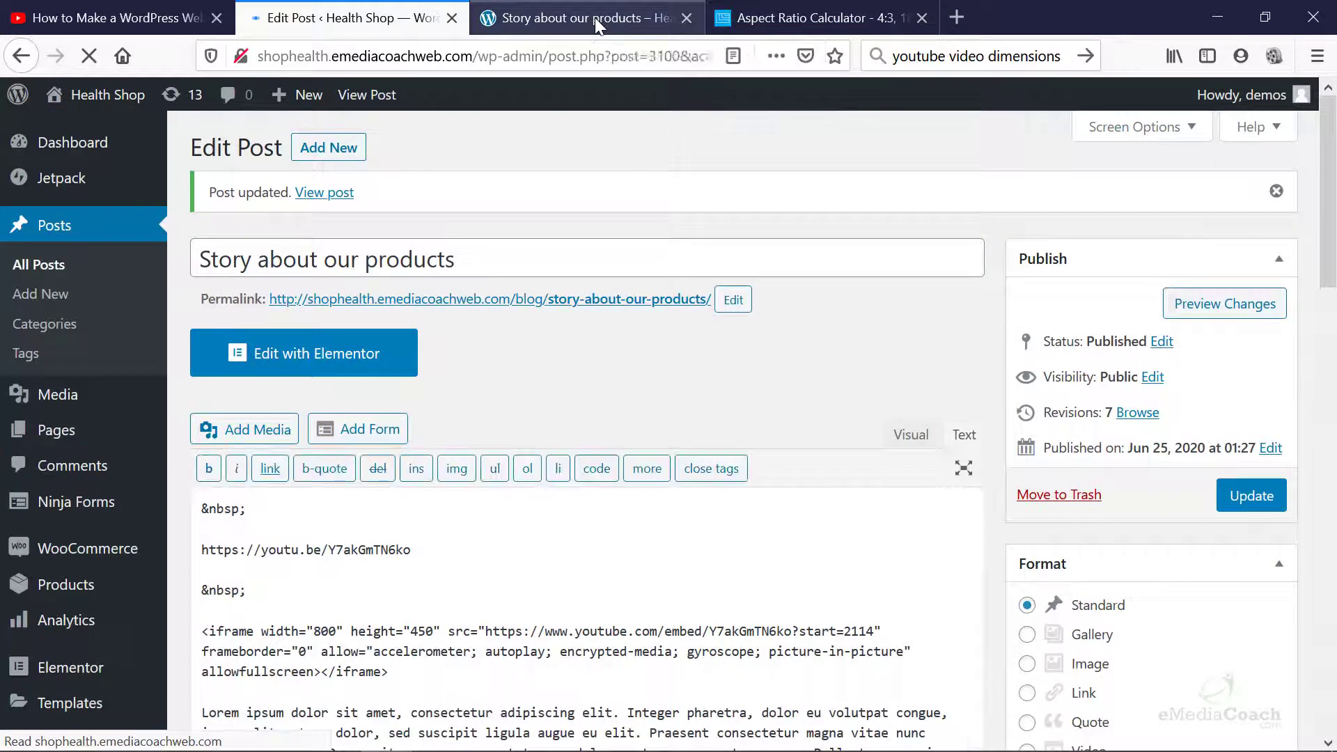
Step: Reload the published page and check the size of the second embedded video
{"action": "left_click", "coordinate": [595, 18]}
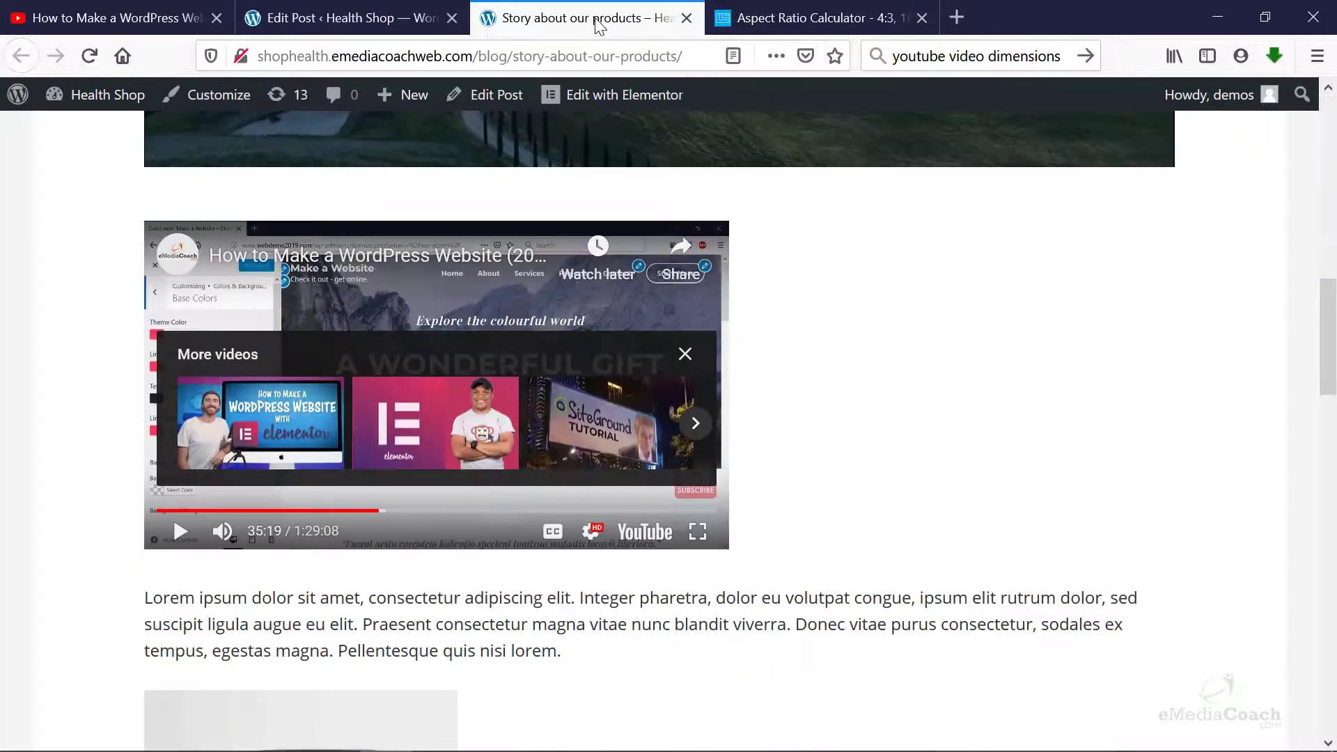
{"action": "key", "text": "F5"}
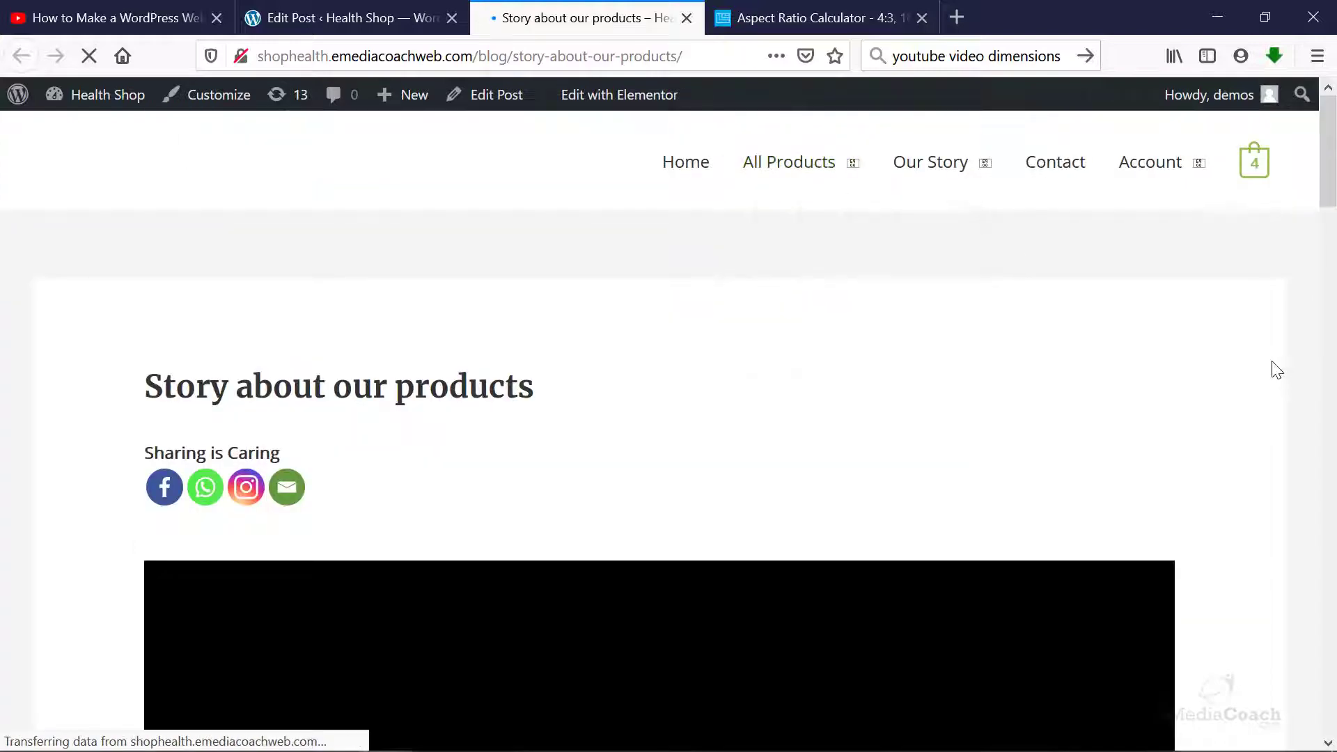
{"action": "scroll", "coordinate": [1275, 367], "scroll_direction": "down", "scroll_amount": 8}
{"action": "scroll", "coordinate": [1250, 334], "scroll_direction": "down", "scroll_amount": 3}
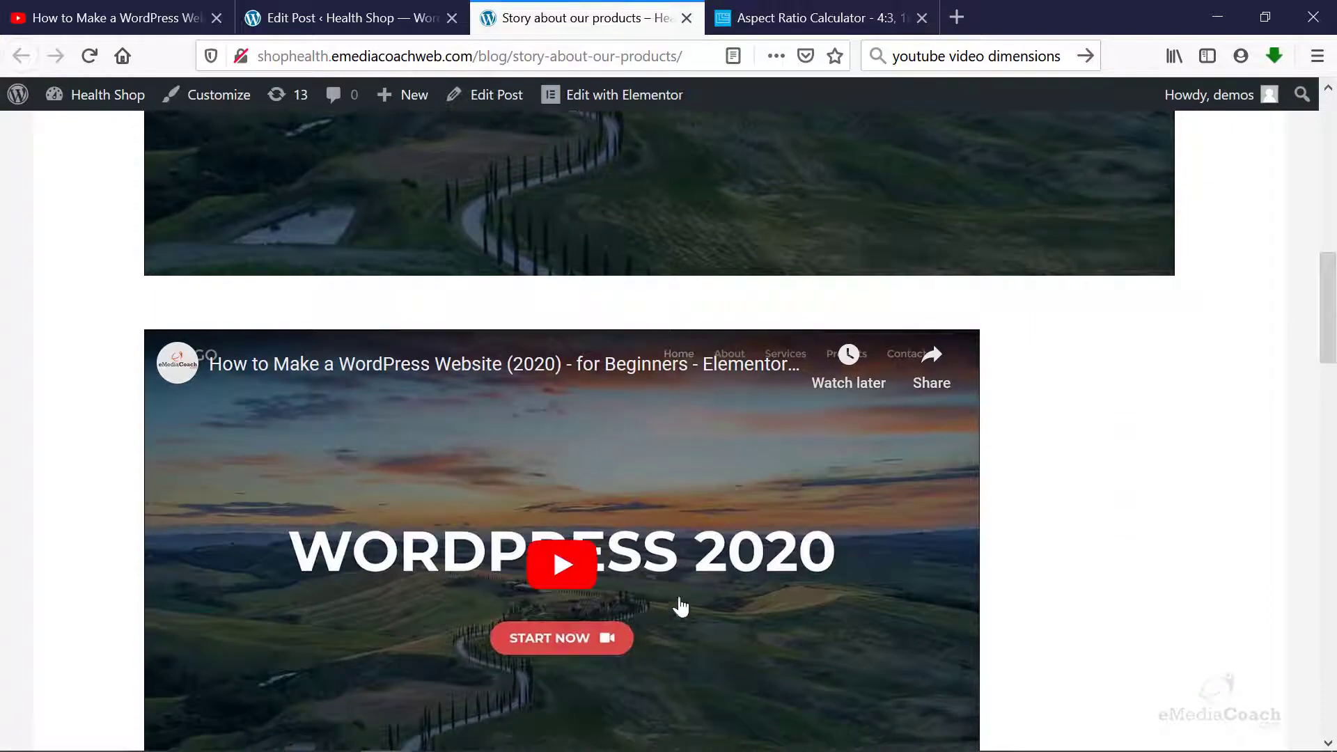
Step: Compare the iframe's width and height in the post code with the calculator's values, close the calculator site and return to the post editor
{"action": "left_click", "coordinate": [431, 17]}
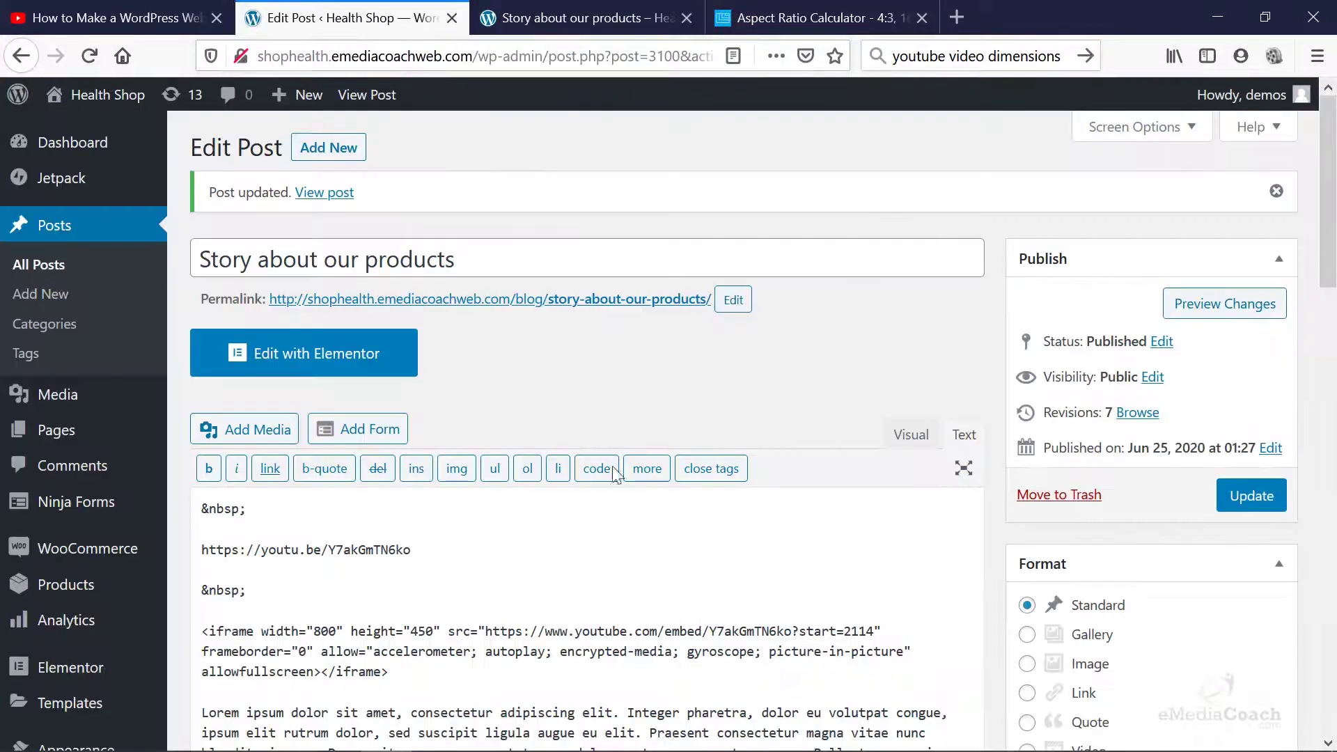
{"action": "scroll", "coordinate": [615, 611], "scroll_direction": "down", "scroll_amount": 3}
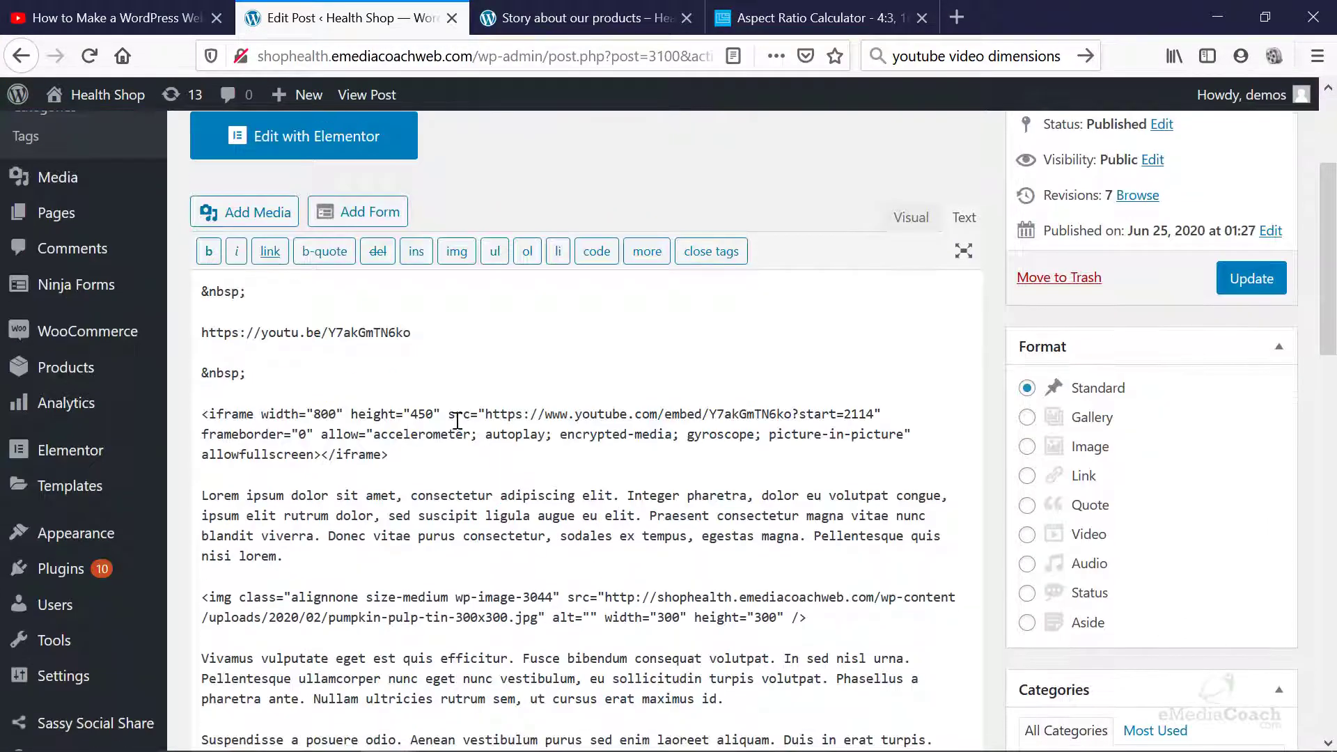
{"action": "left_click_drag", "start_coordinate": [261, 415], "coordinate": [440, 415]}
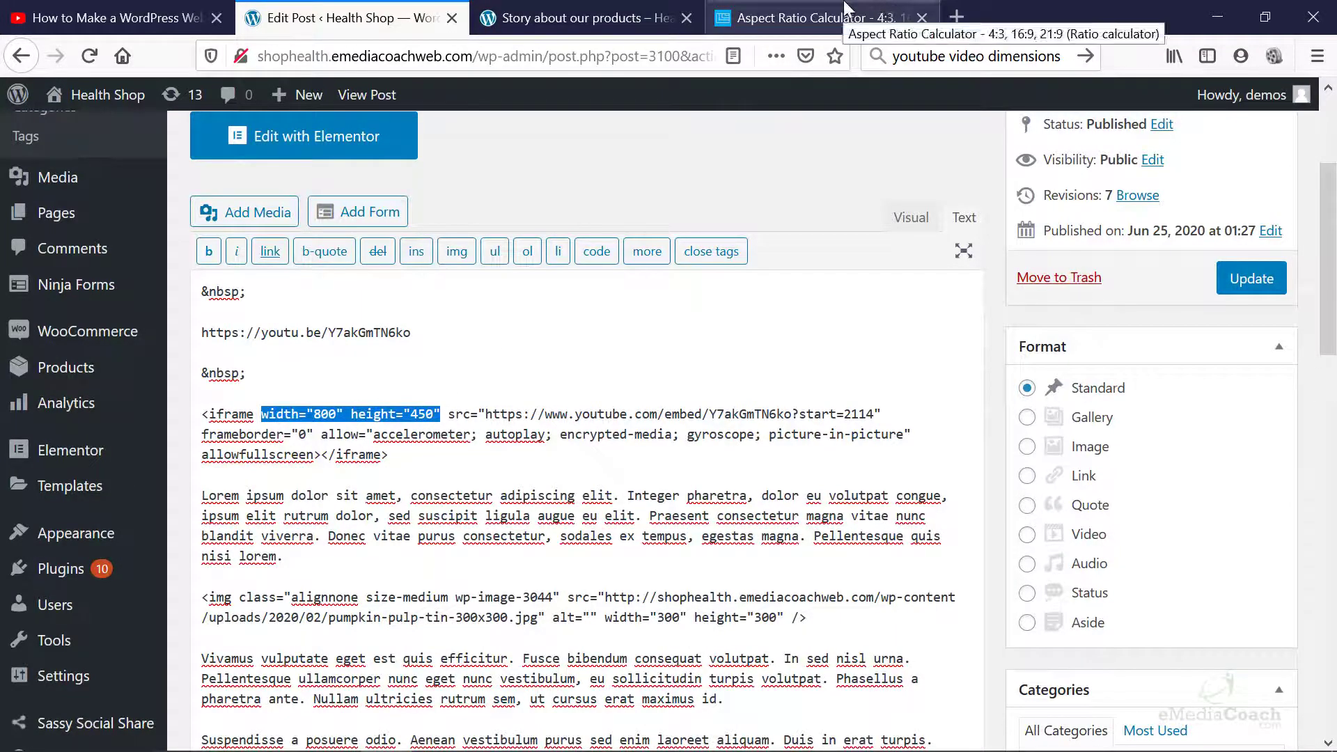
{"action": "left_click", "coordinate": [845, 9]}
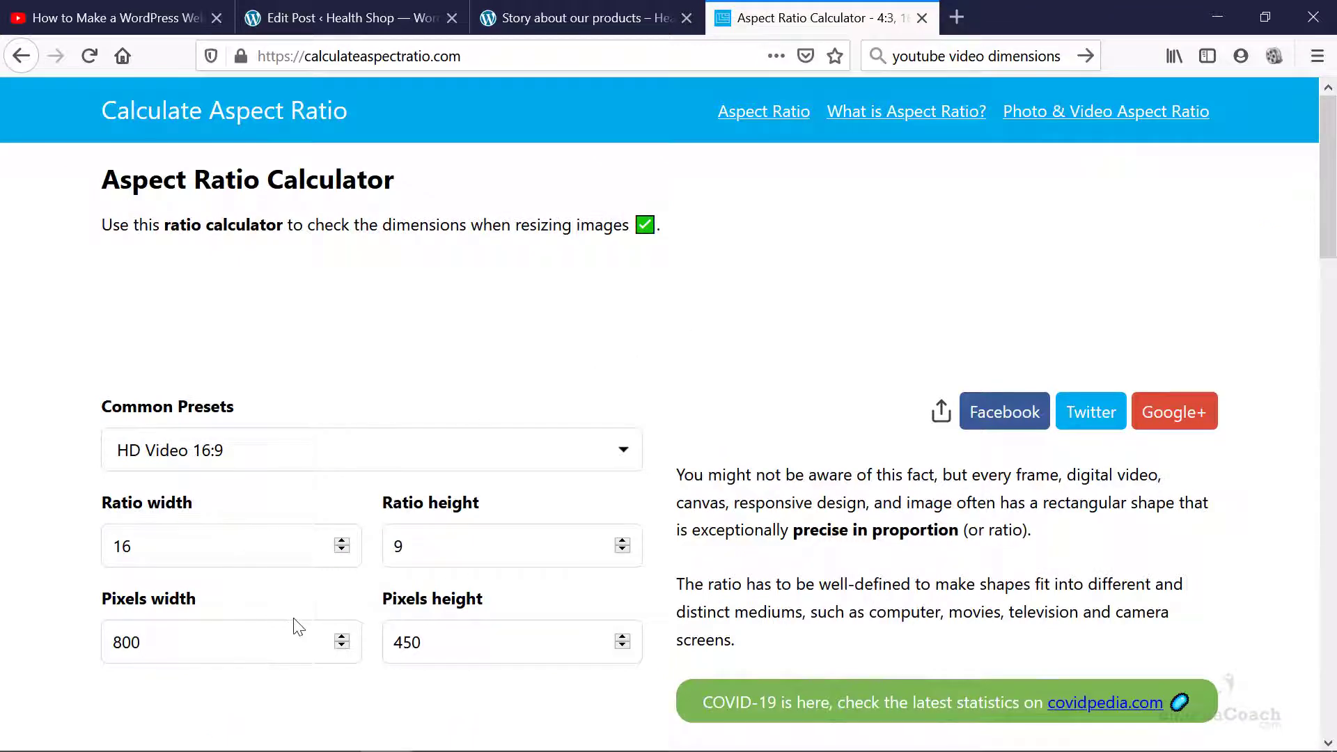
{"action": "middle_click", "coordinate": [861, 7]}
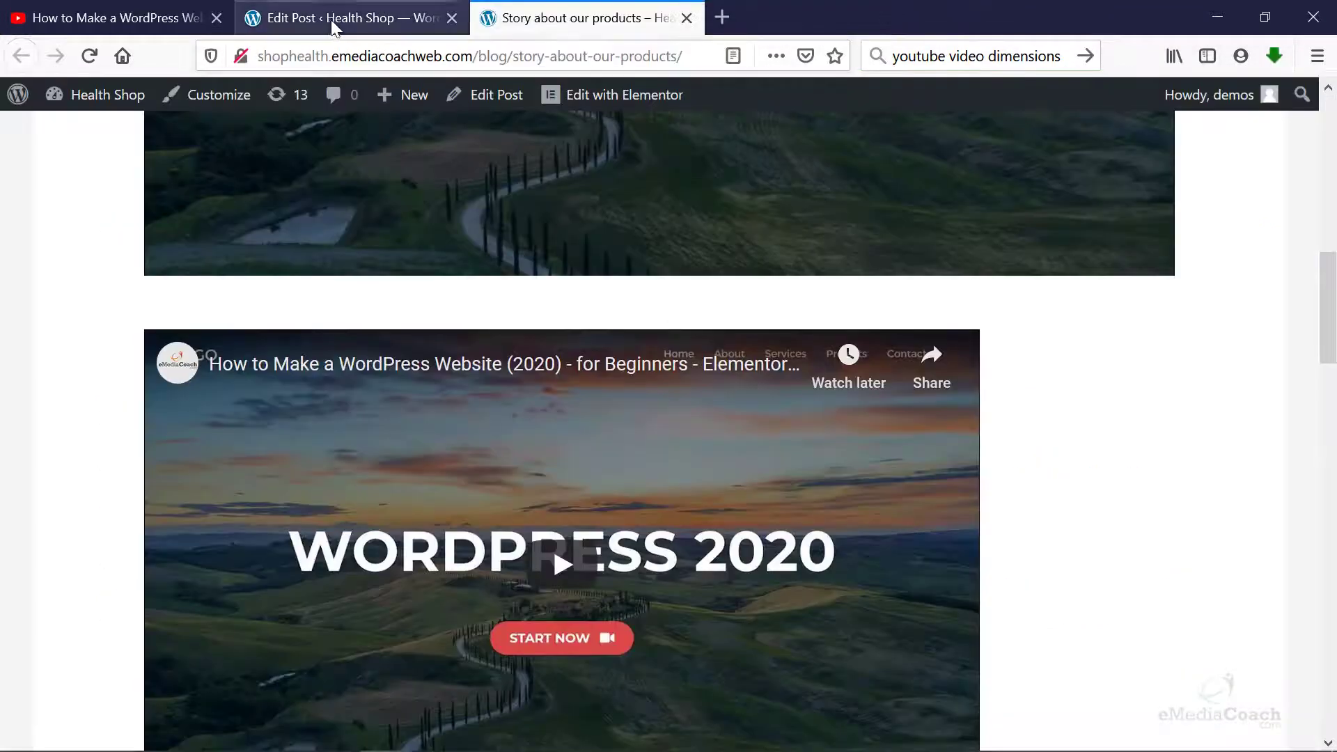
{"action": "left_click", "coordinate": [324, 21]}
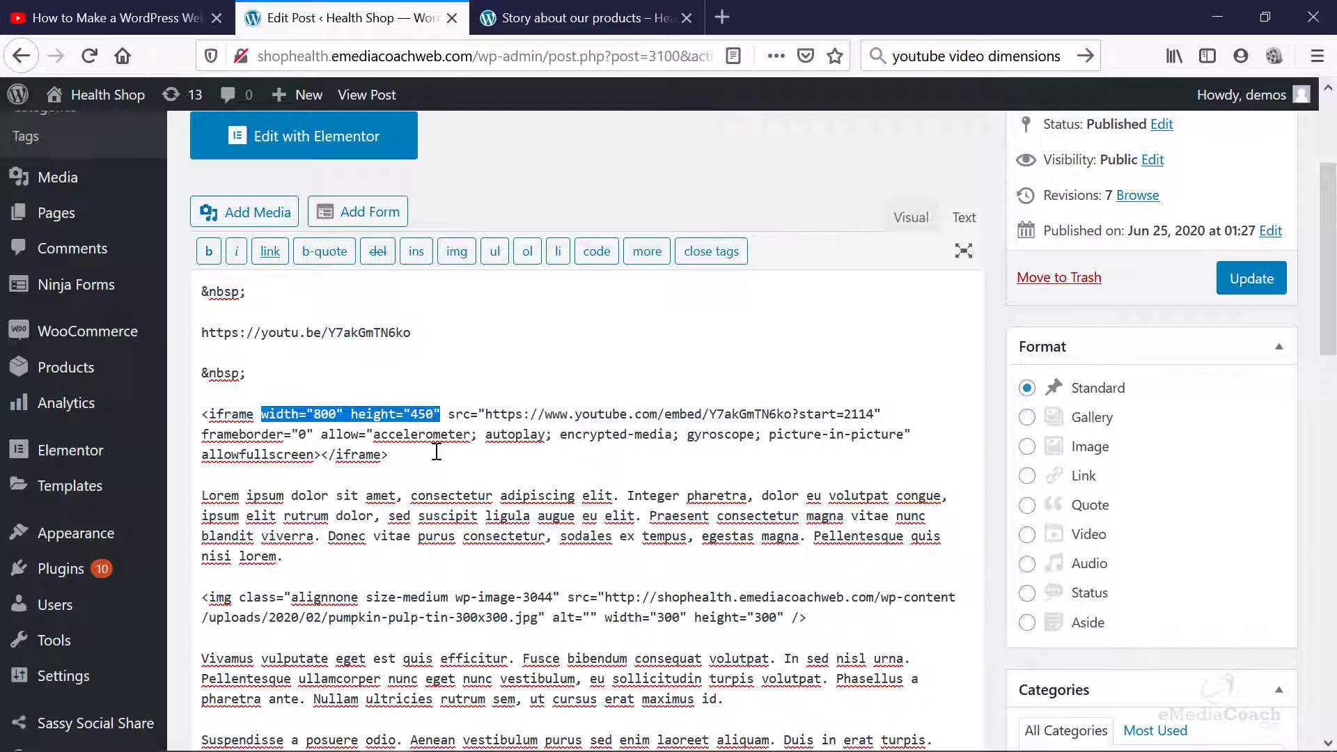
Step: Close the old embed dialog on the YouTube page and reopen the video's embed code from its share options
{"action": "left_click", "coordinate": [100, 20]}
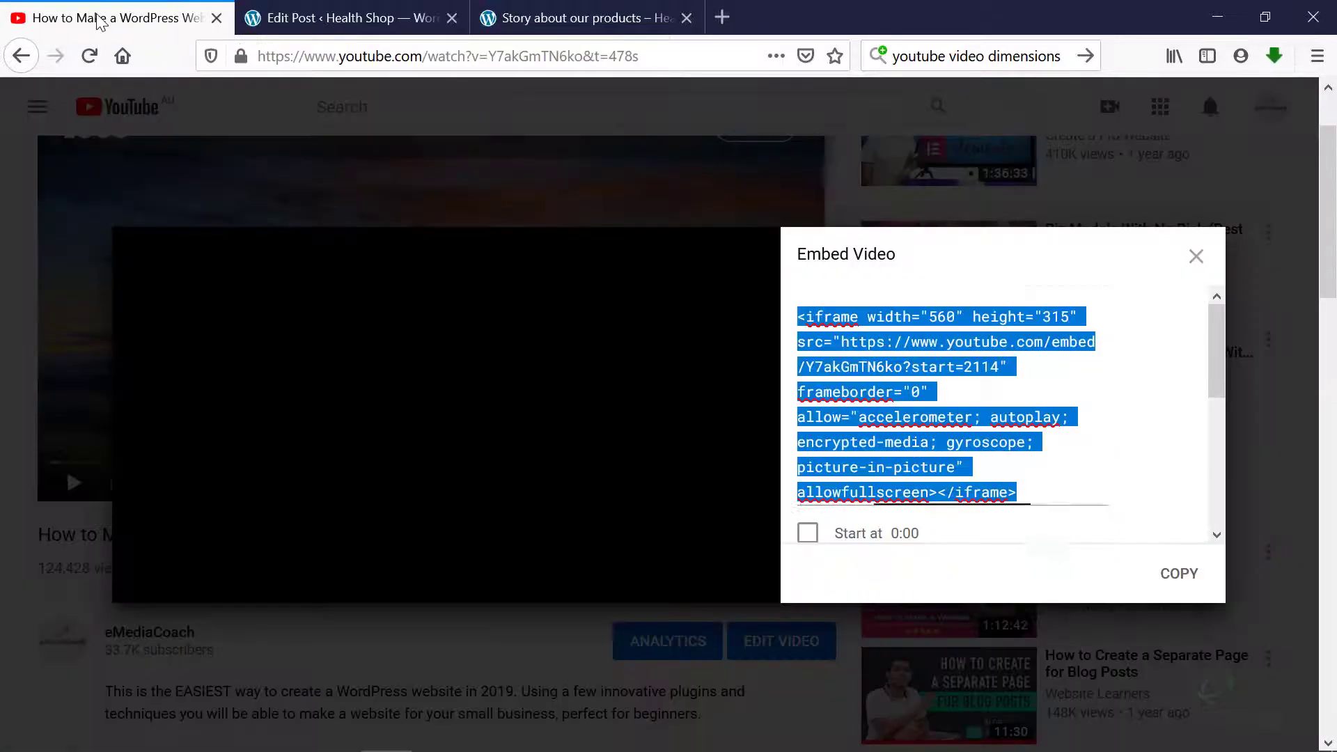
{"action": "left_click", "coordinate": [1195, 256]}
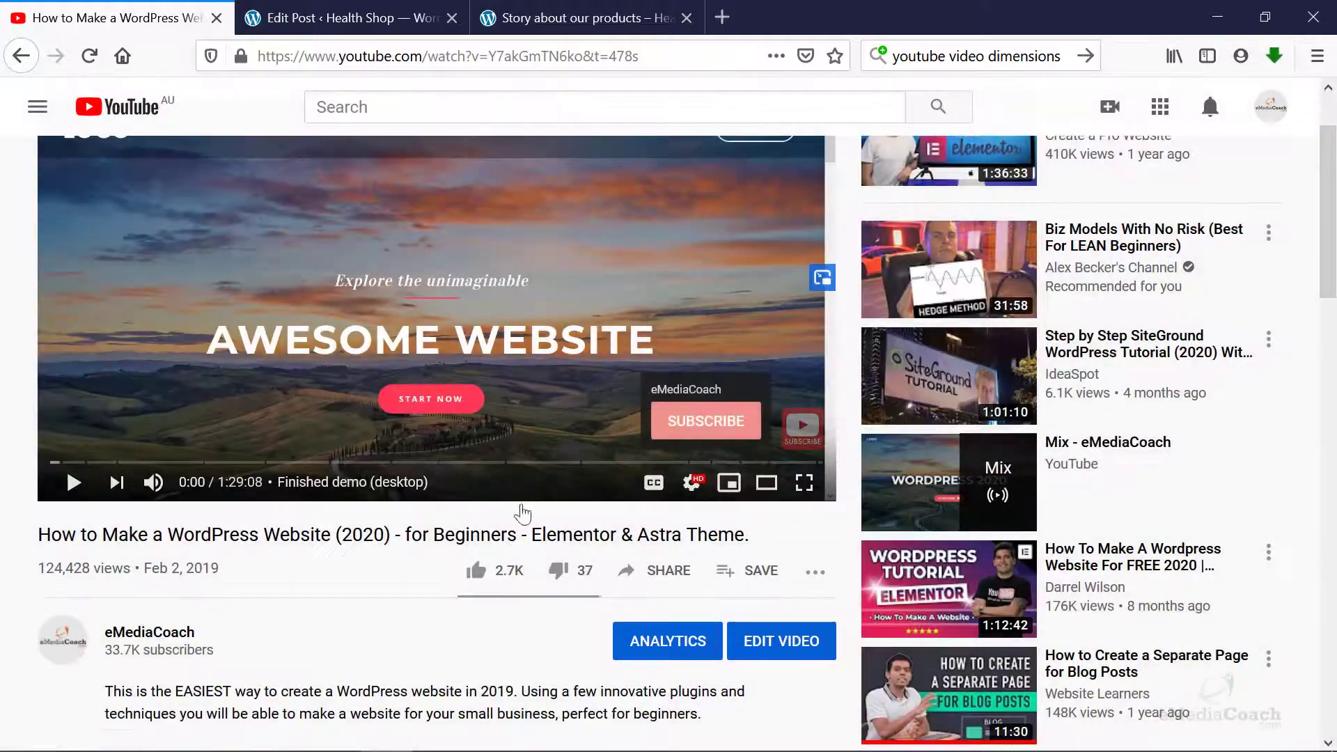
{"action": "left_click", "coordinate": [651, 571]}
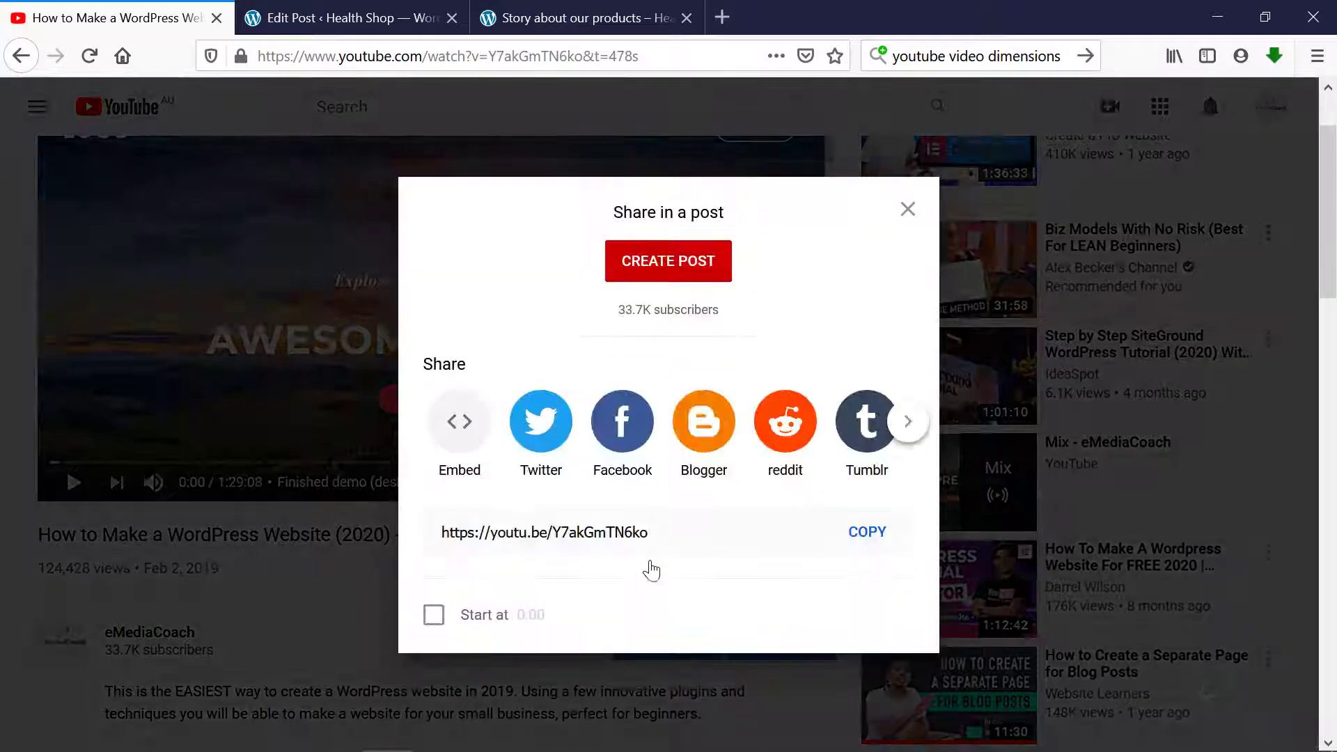
{"action": "left_click", "coordinate": [459, 422]}
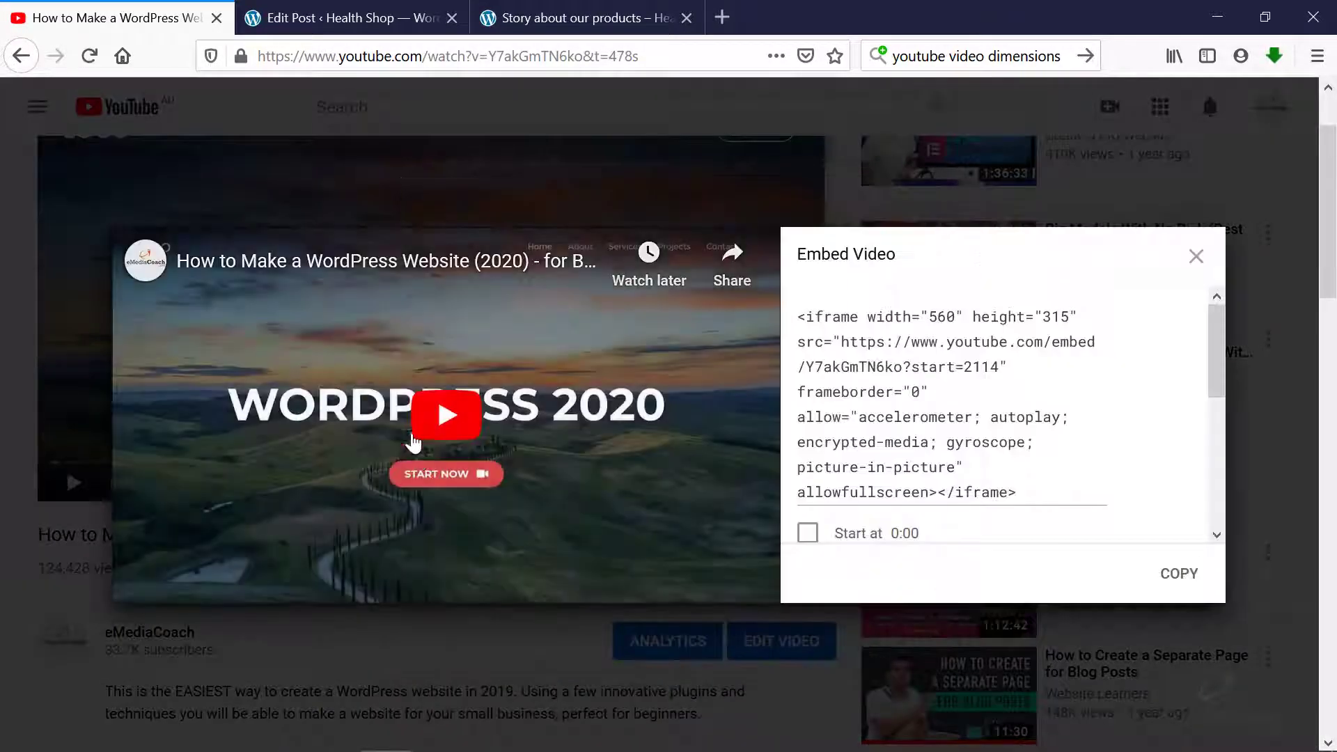
Step: Pause the embed preview at 50:57 and set the embed code's start time to 50:57 to get that moment in seconds
{"action": "left_click_drag", "start_coordinate": [442, 561], "coordinate": [494, 568]}
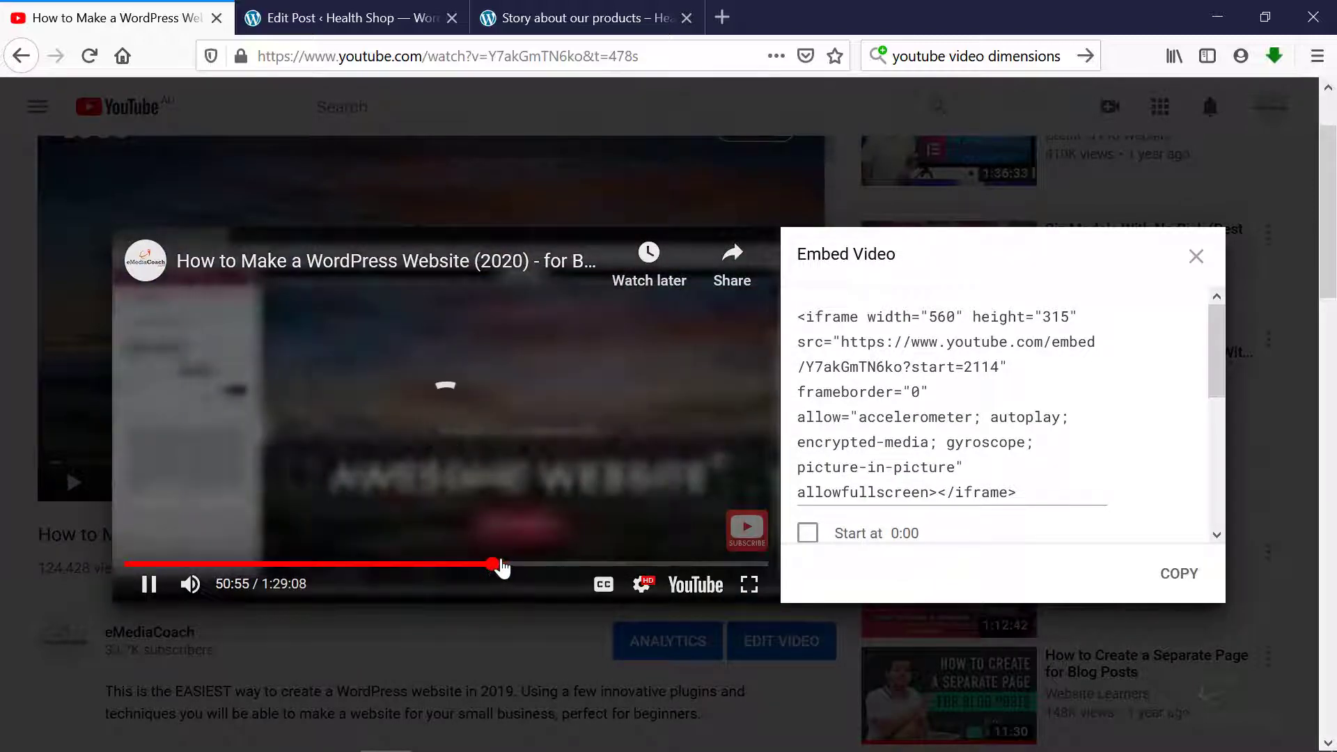
{"action": "left_click", "coordinate": [547, 463]}
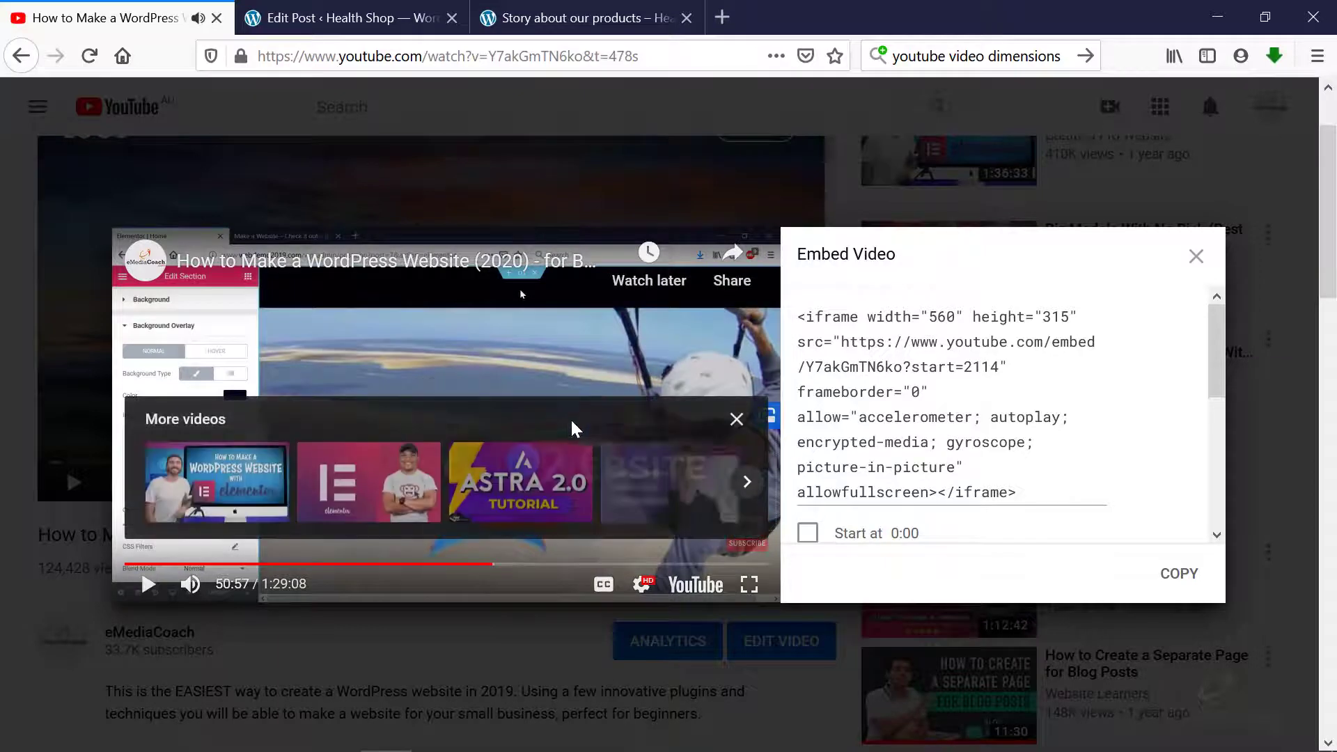
{"action": "left_click", "coordinate": [736, 420]}
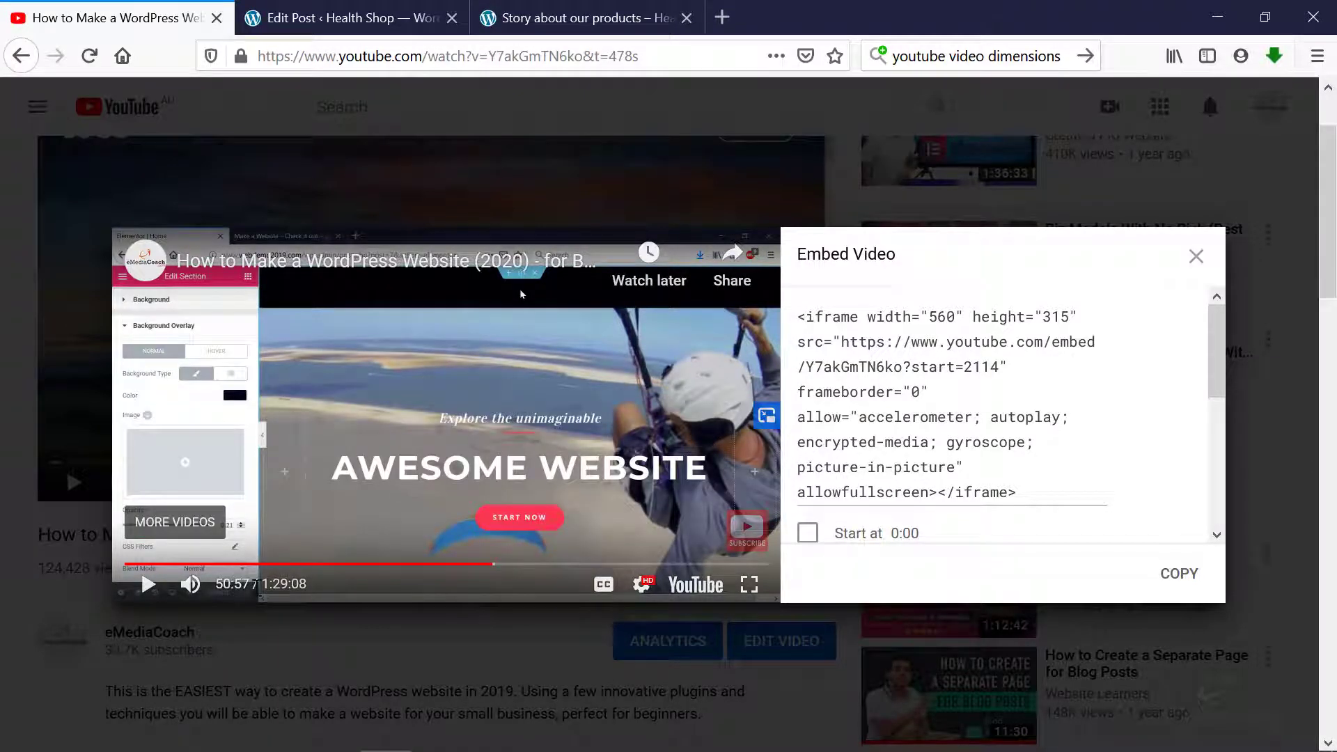
{"action": "left_click", "coordinate": [811, 534]}
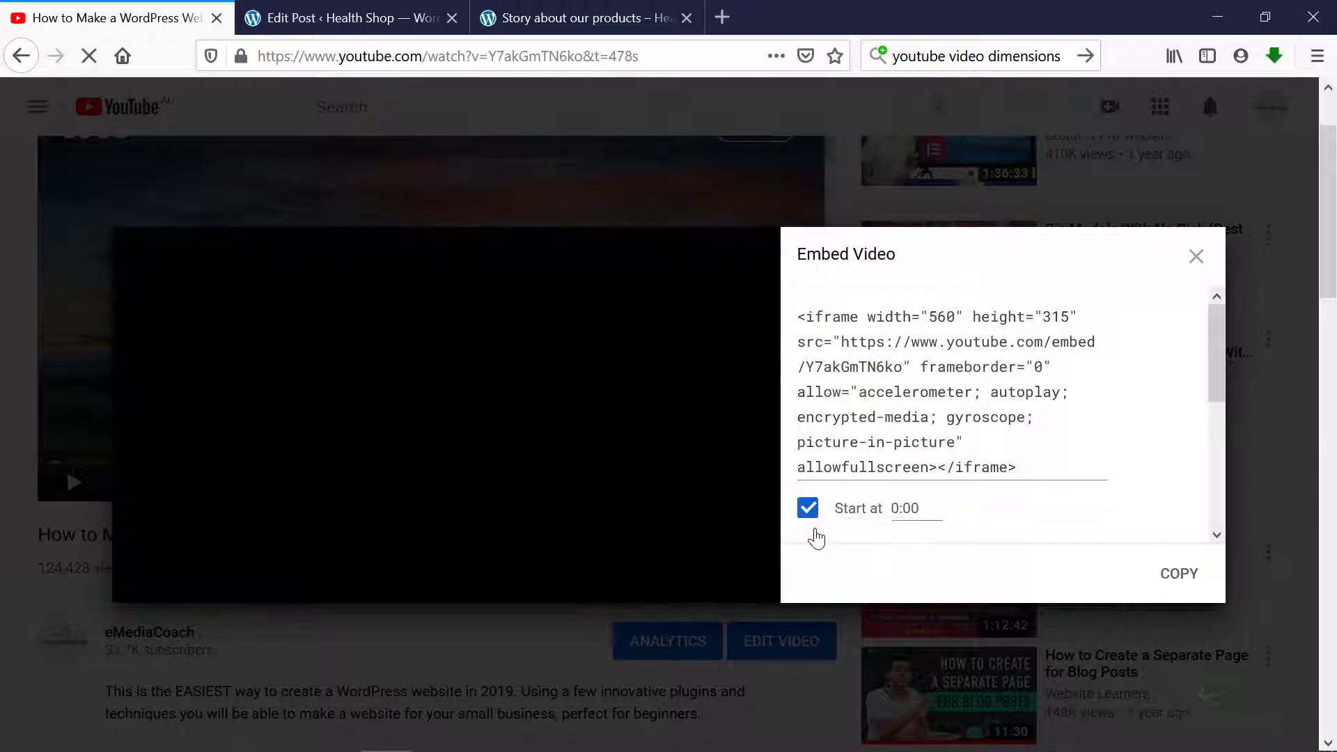
{"action": "type", "text": "5"}
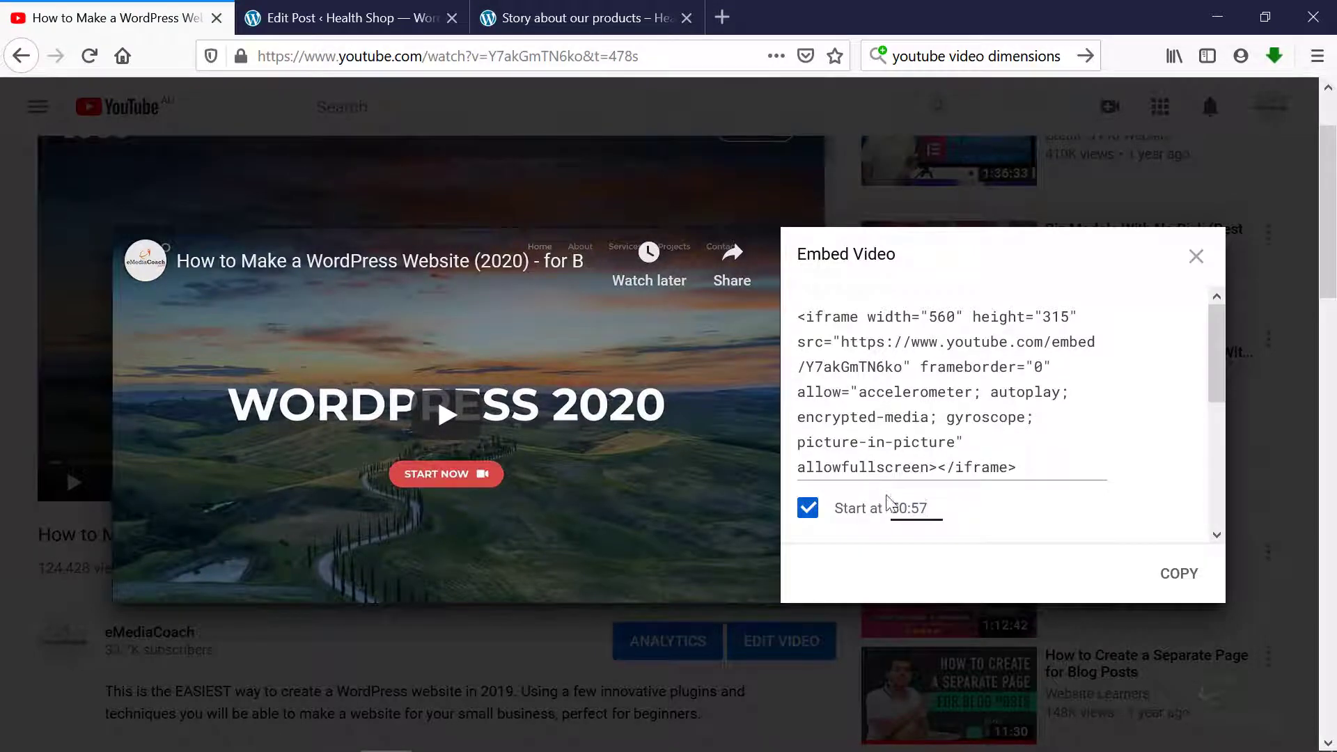
{"action": "left_click", "coordinate": [985, 442]}
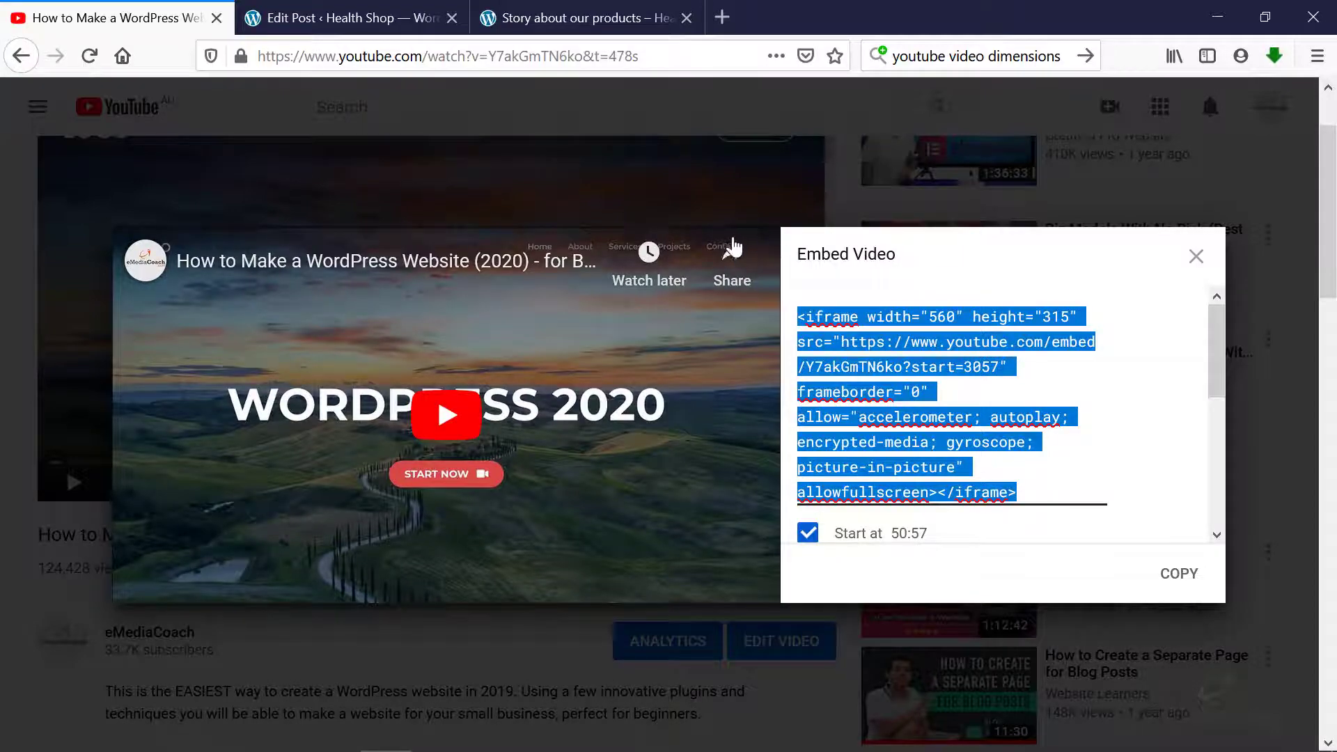
Step: Append "&end=3057" after the start parameter in the post's iframe URL, taking the seconds from YouTube's embed code
{"action": "left_click", "coordinate": [388, 24]}
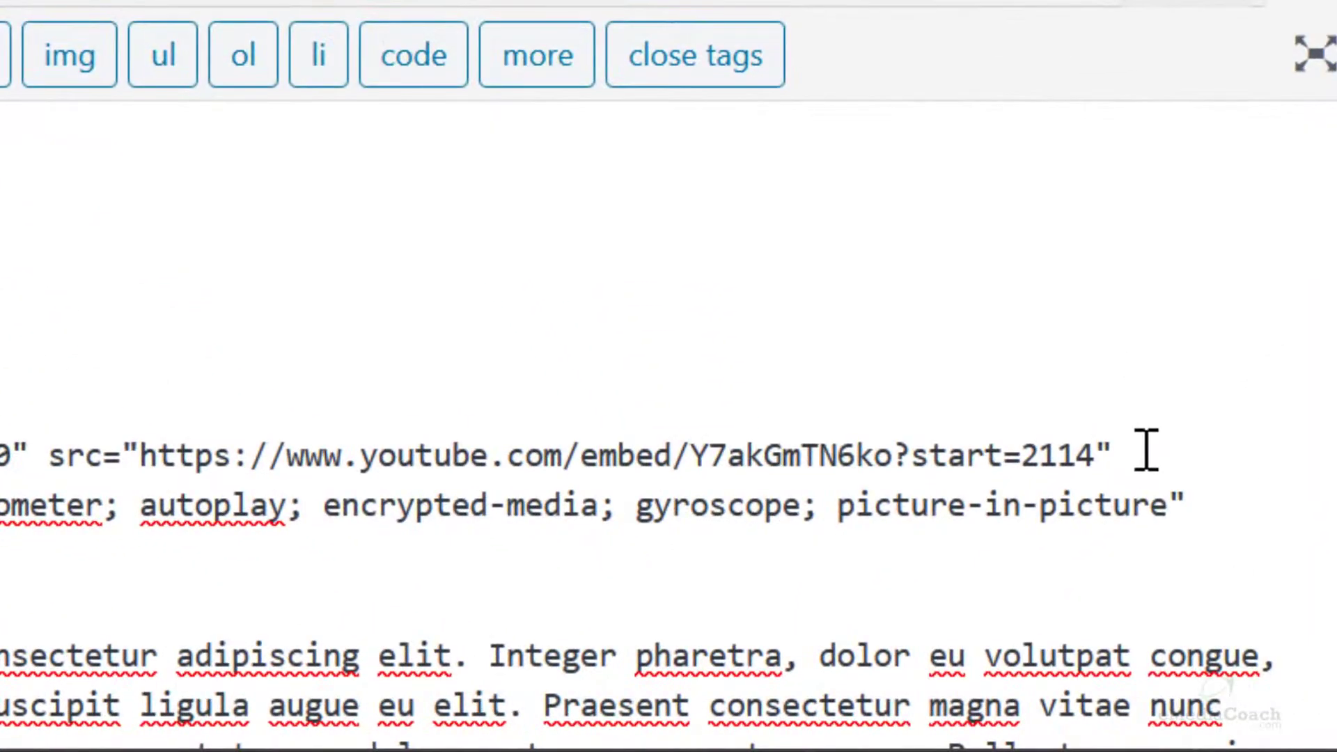
{"action": "type", "text": "&end"}
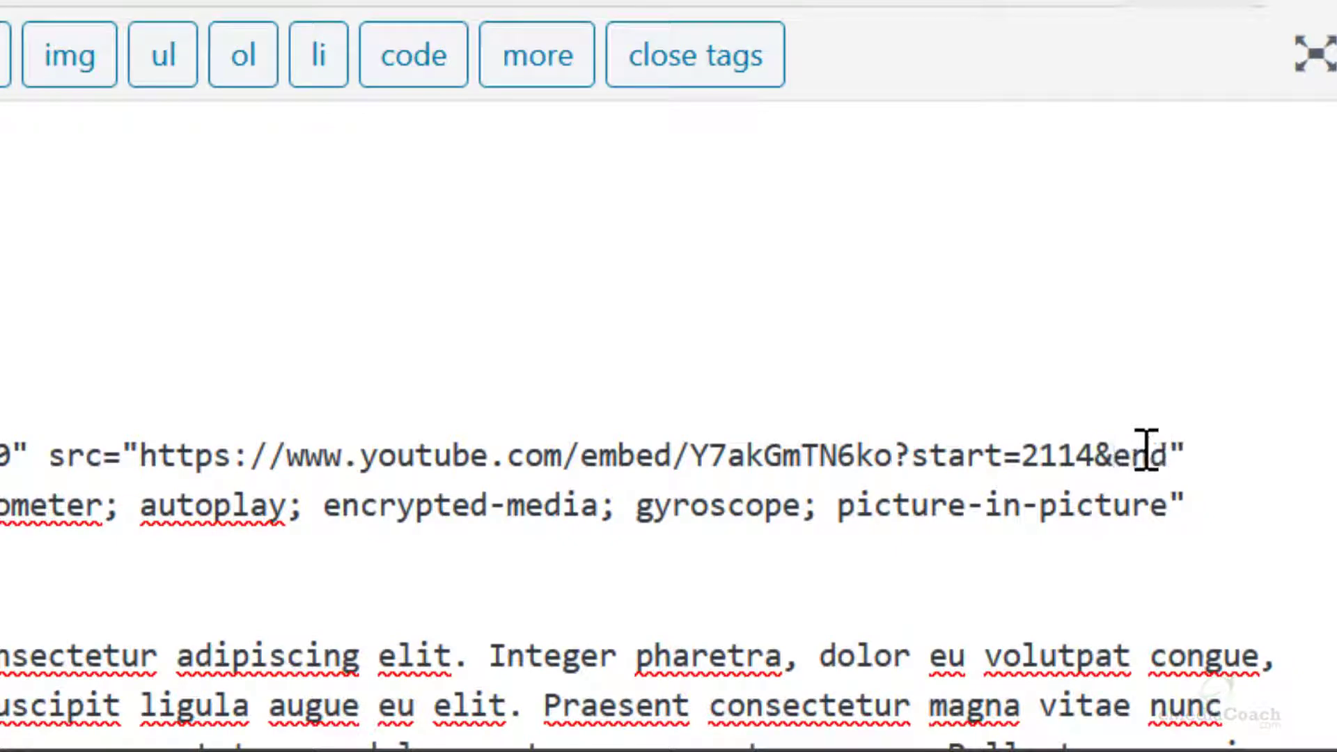
{"action": "type", "text": "="}
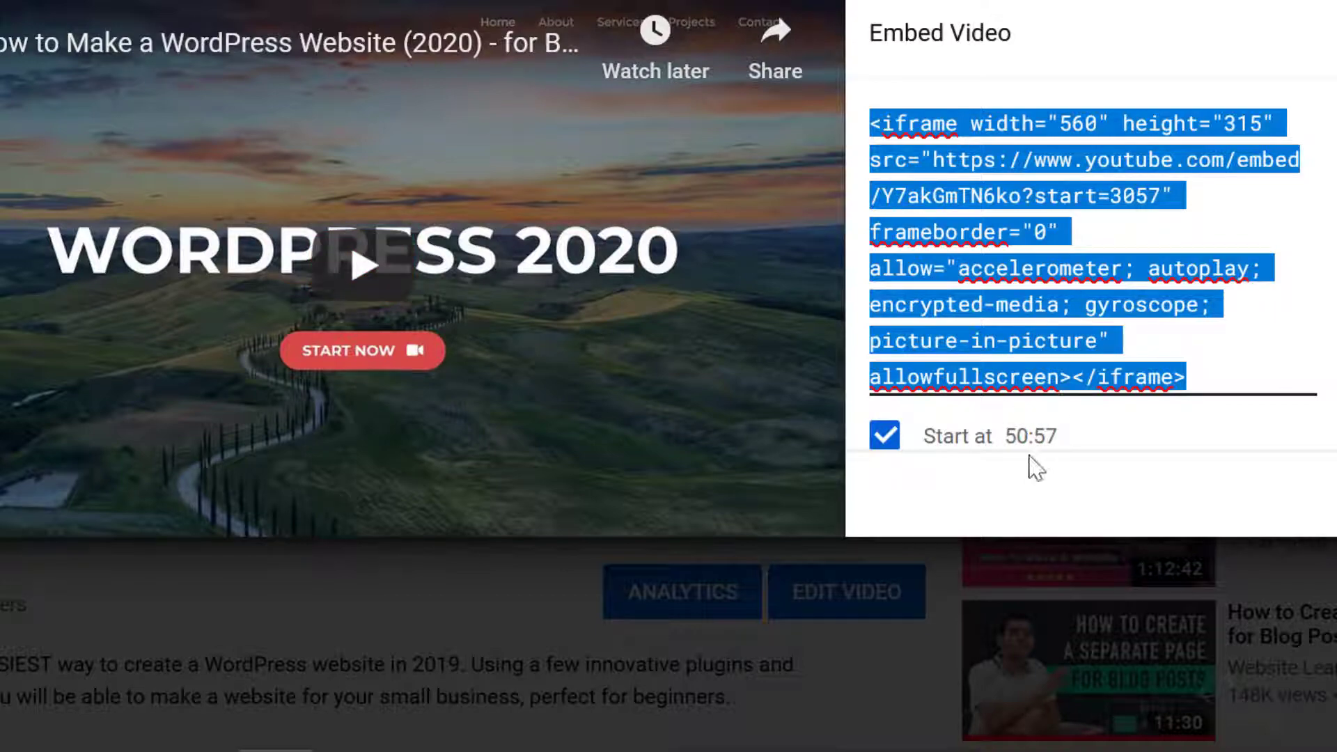
{"action": "key", "text": "alt+Tab"}
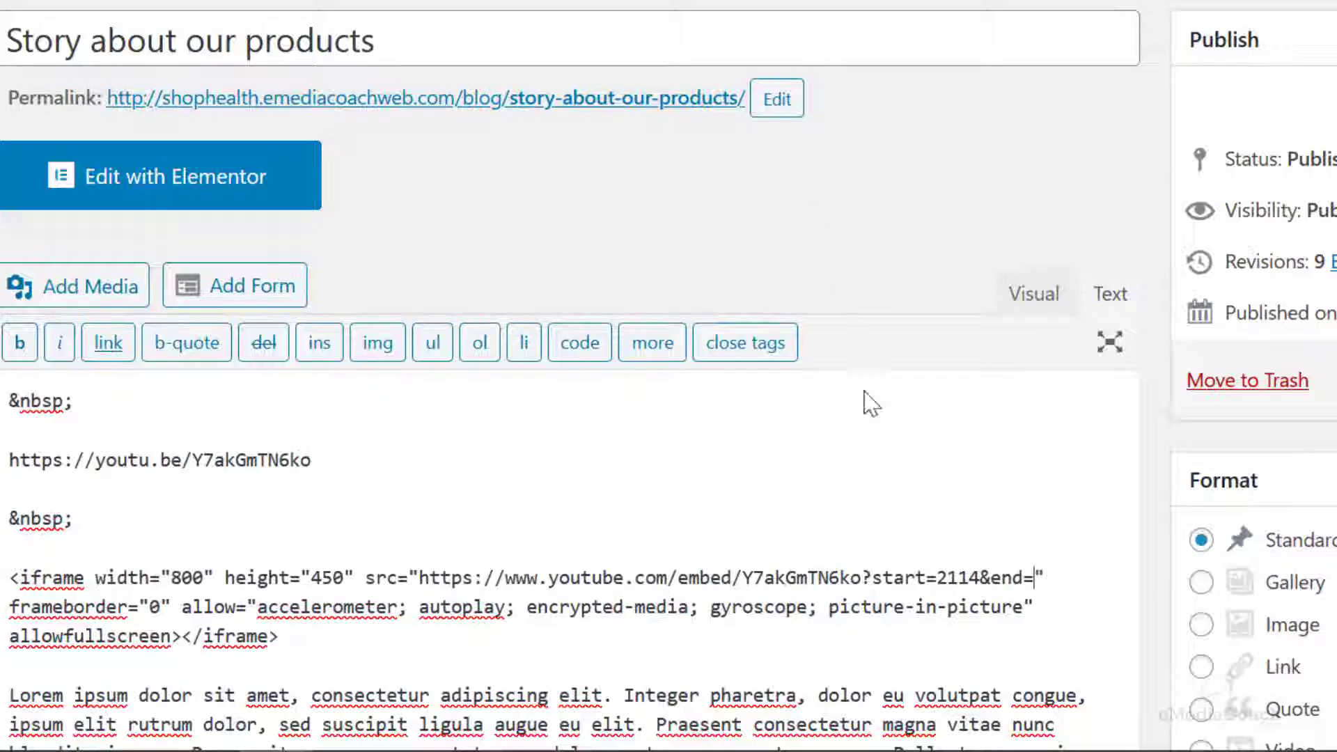
{"action": "type", "text": "57"}
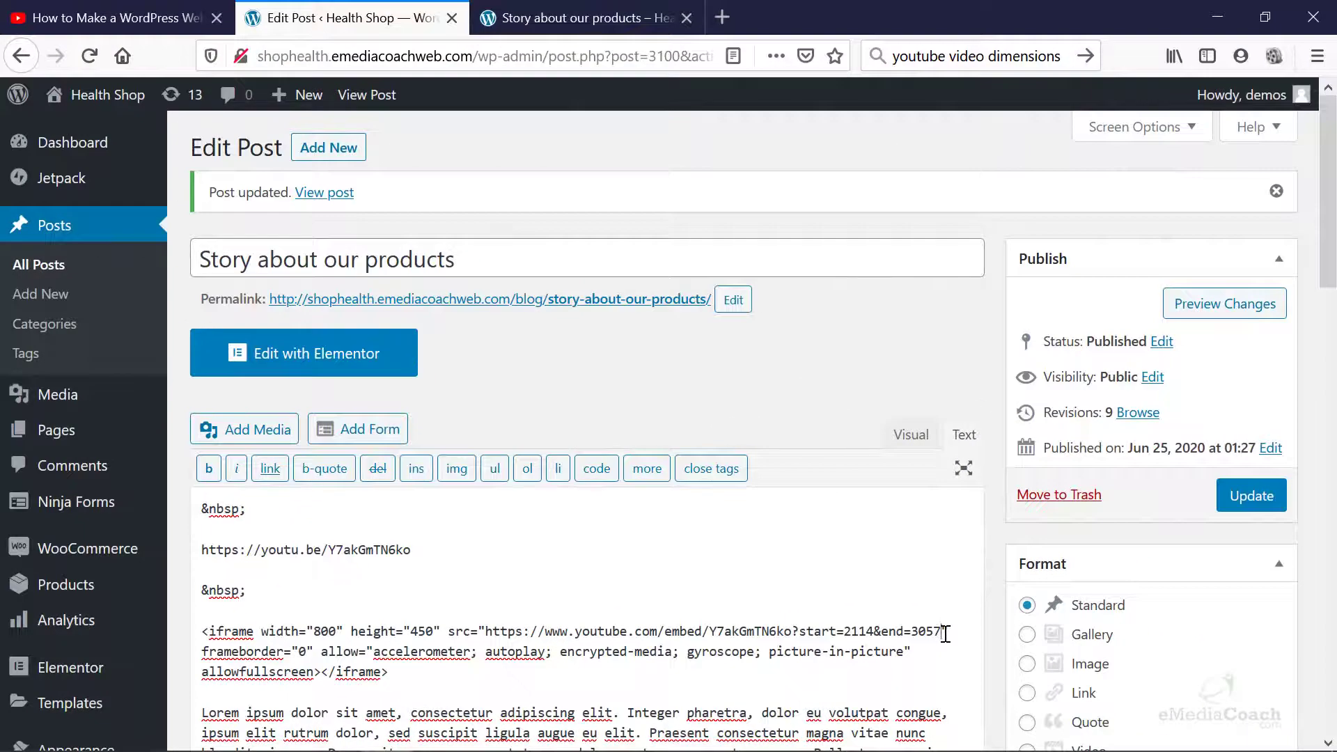
Step: Update the post and reload the published page to load the video with its end time
{"action": "left_click", "coordinate": [1267, 499]}
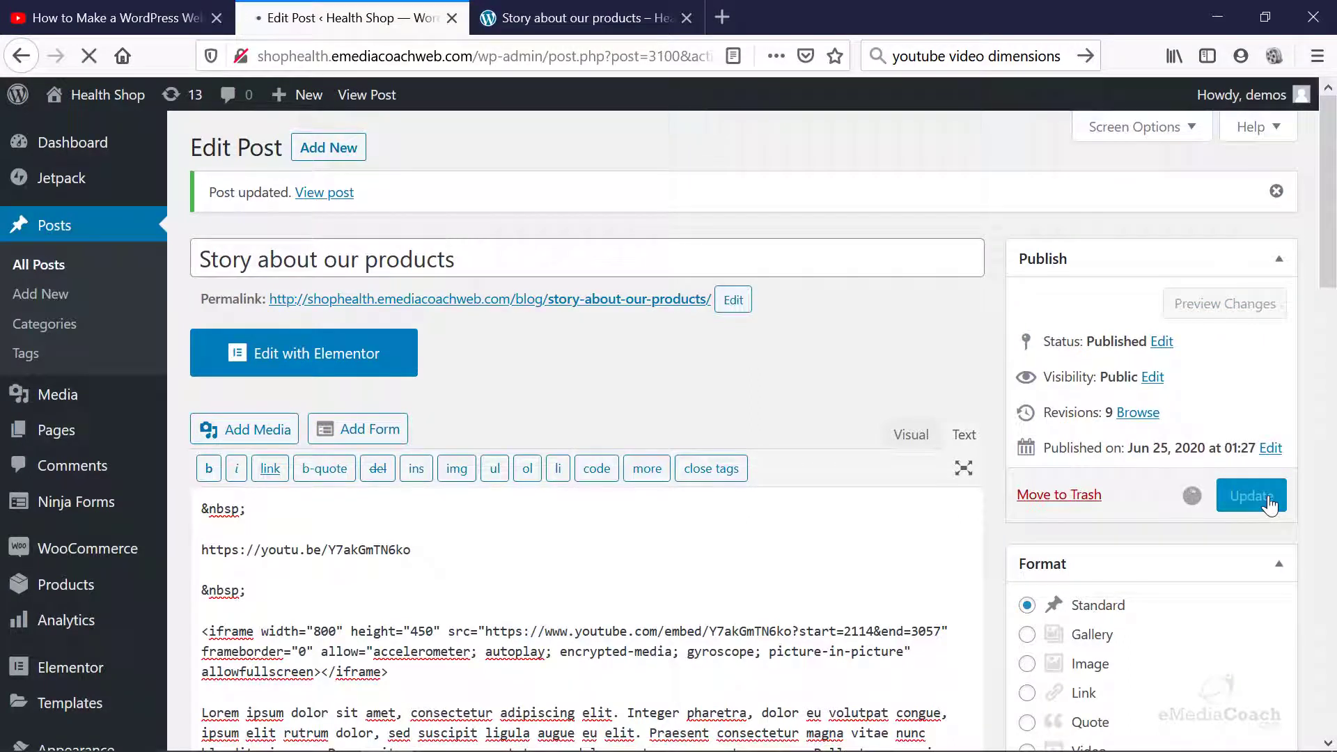
{"action": "left_click", "coordinate": [649, 32]}
{"action": "key", "text": "F5"}
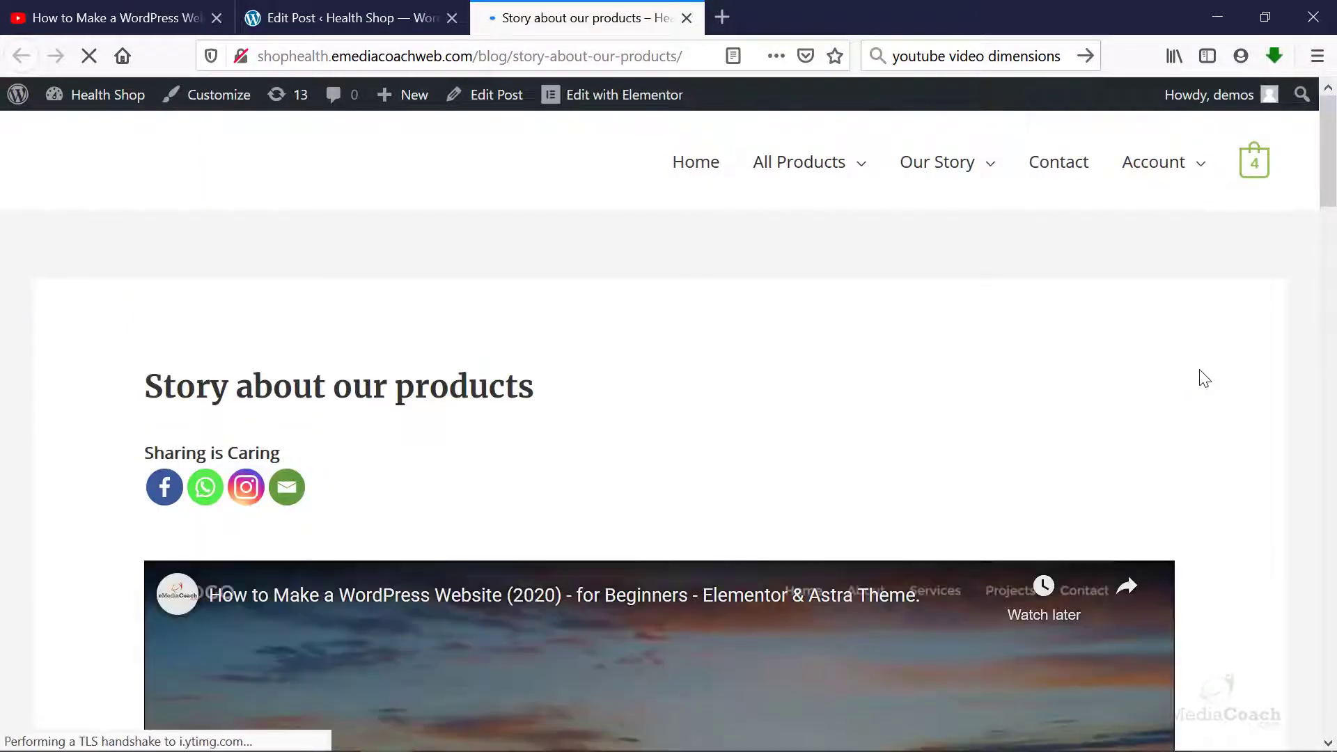
Step: Play the resized embedded video on the published post, mute it and jump to about 50:53 to check where playback ends
{"action": "scroll", "coordinate": [1204, 378], "scroll_direction": "down", "scroll_amount": 6}
{"action": "scroll", "coordinate": [1200, 376], "scroll_direction": "down", "scroll_amount": 5}
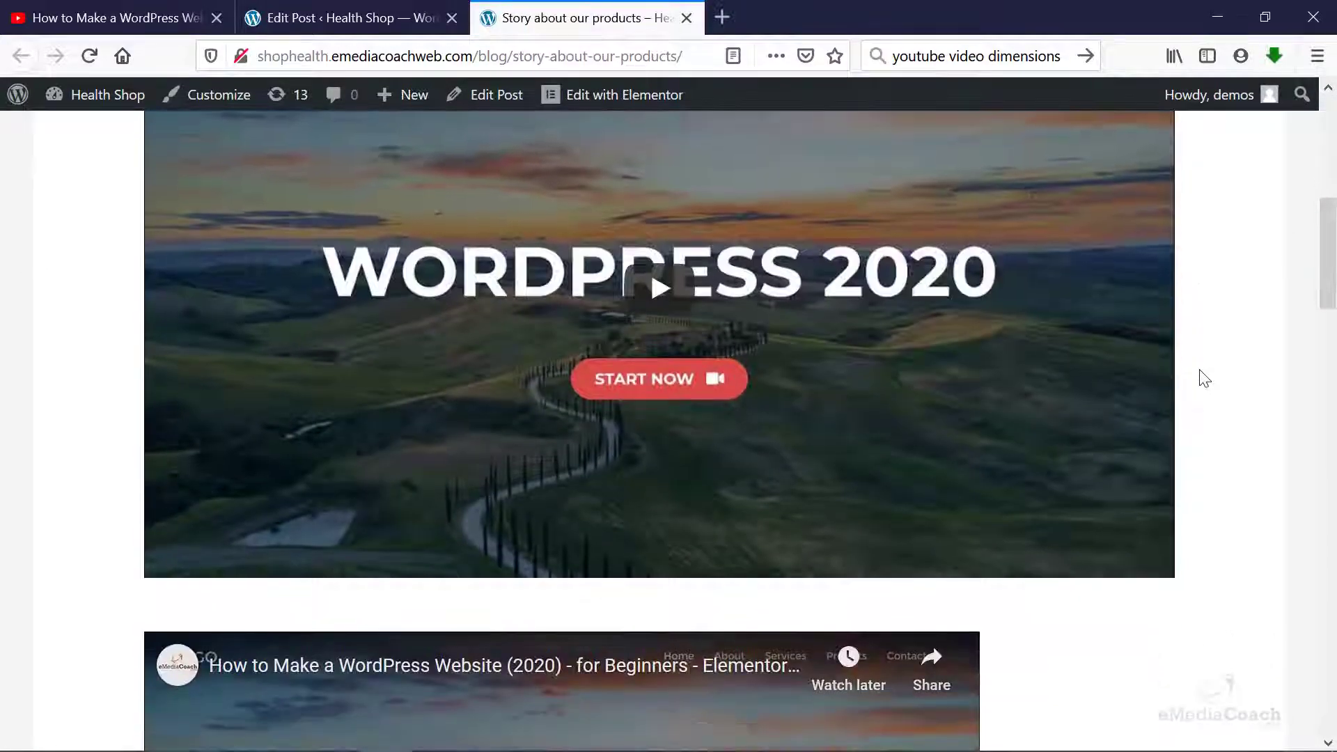
{"action": "left_click", "coordinate": [587, 570]}
{"action": "scroll", "coordinate": [588, 575], "scroll_direction": "down", "scroll_amount": 2}
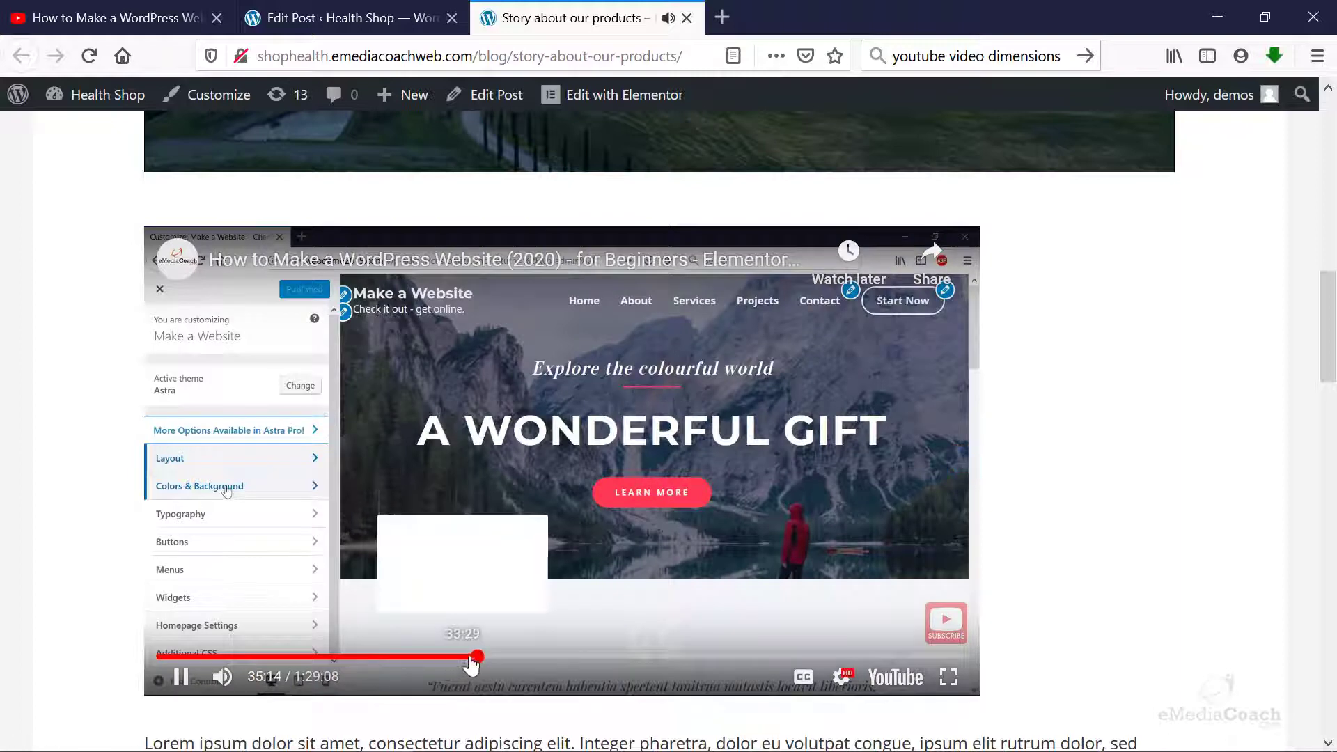
{"action": "left_click", "coordinate": [224, 679]}
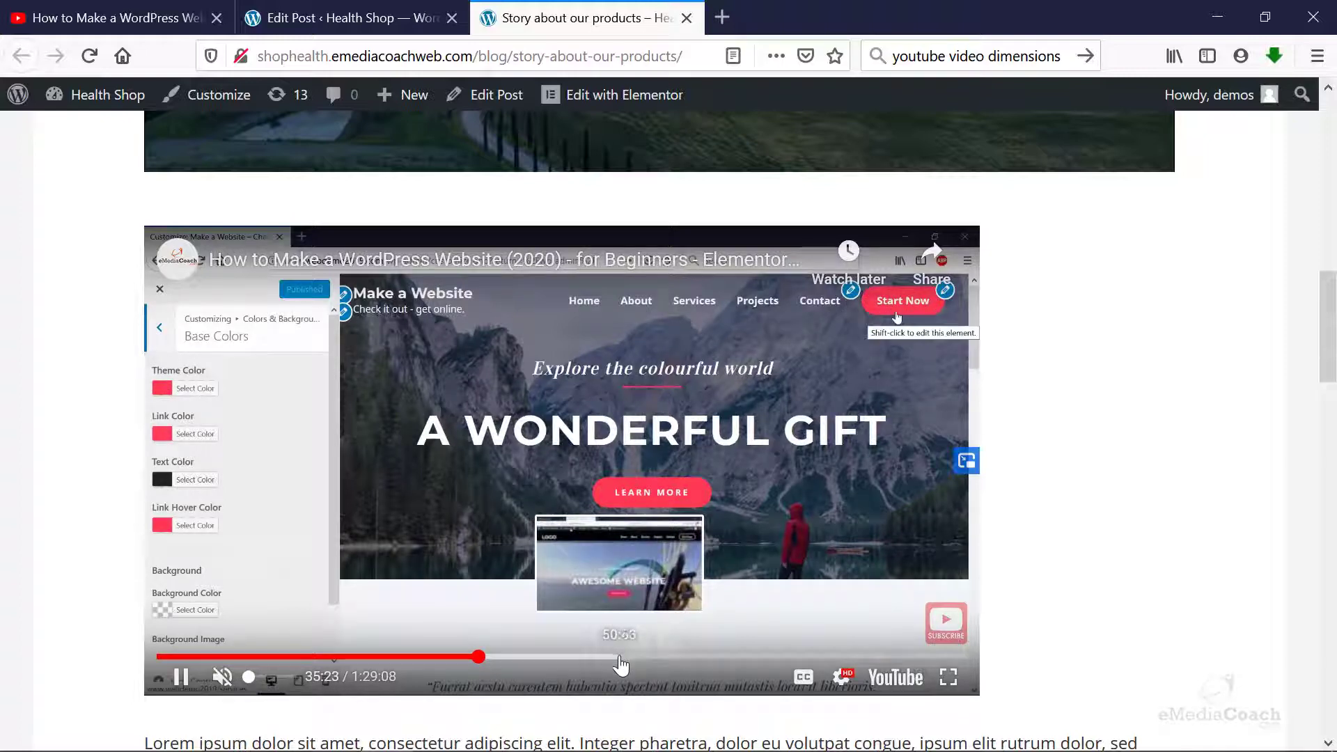
{"action": "left_click", "coordinate": [619, 664]}
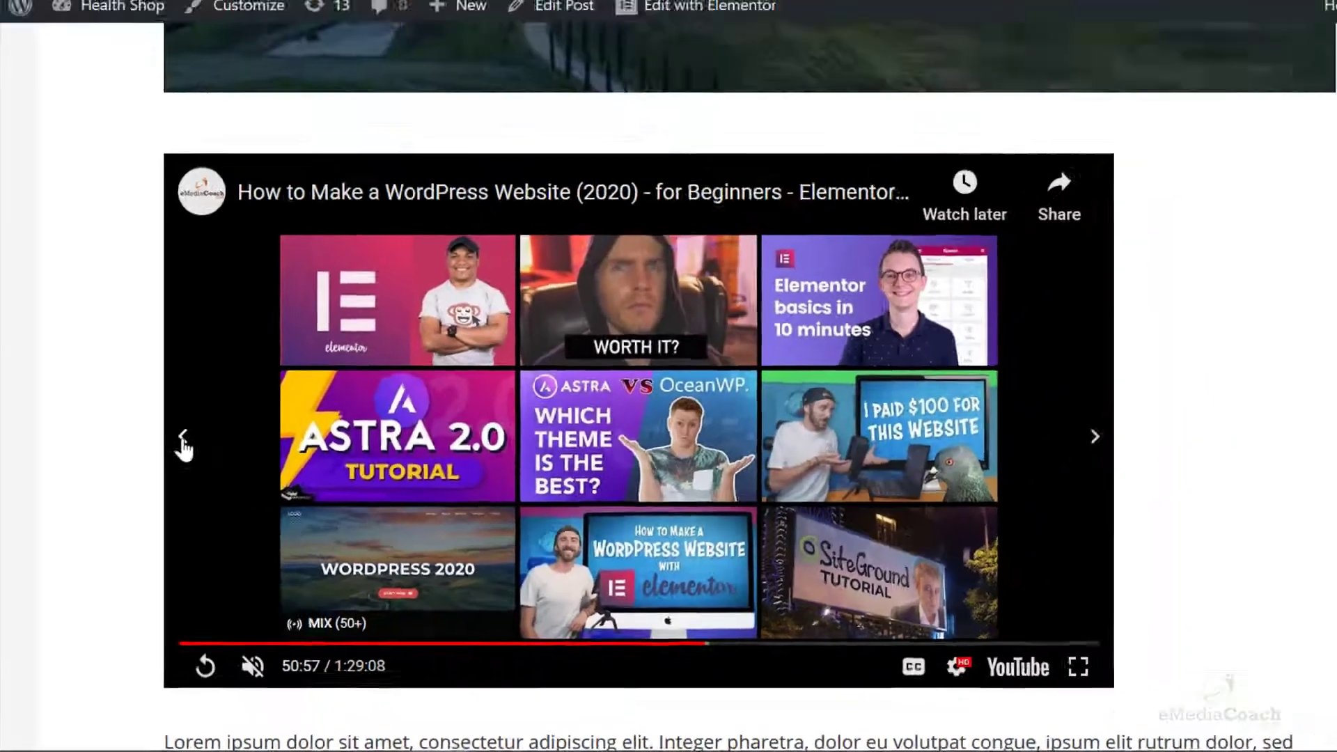
{"action": "left_click", "coordinate": [260, 302]}
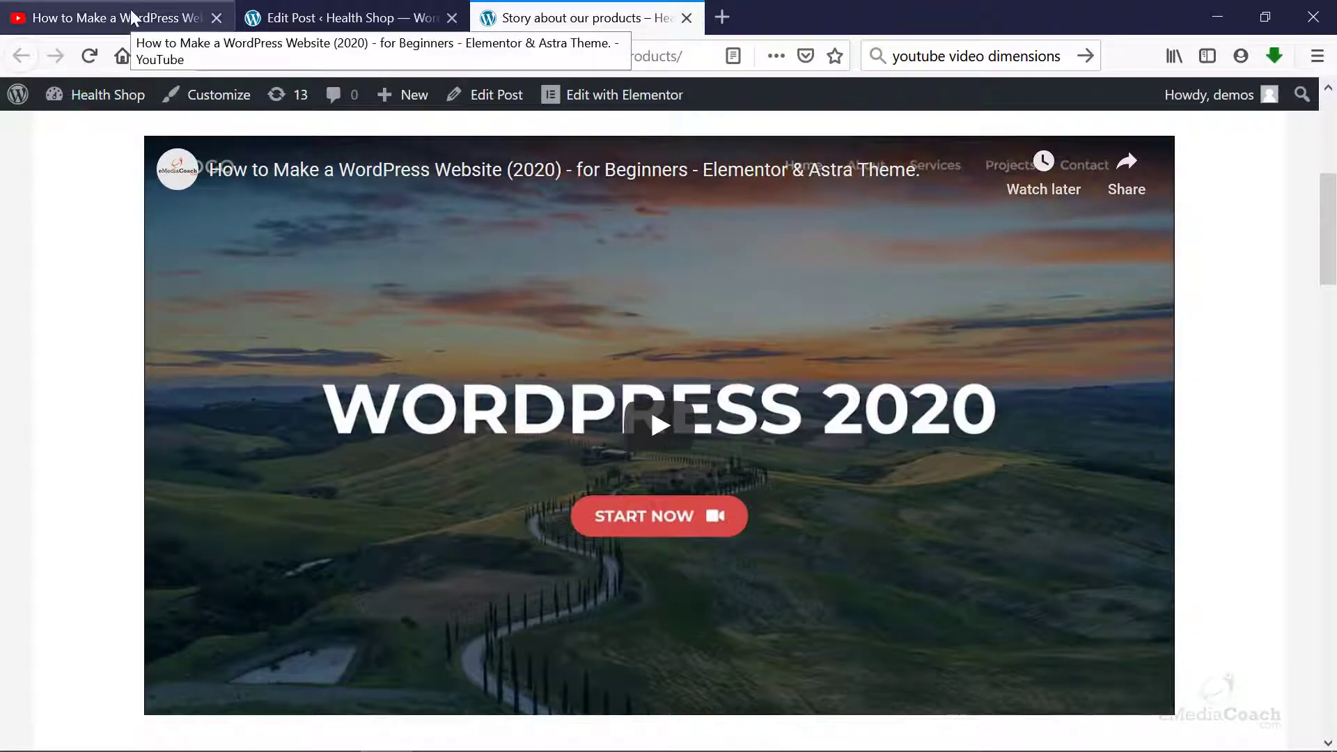
Step: Play YouTube's embed preview with player controls, and again with the "Show player controls" option turned off
{"action": "left_click", "coordinate": [134, 19]}
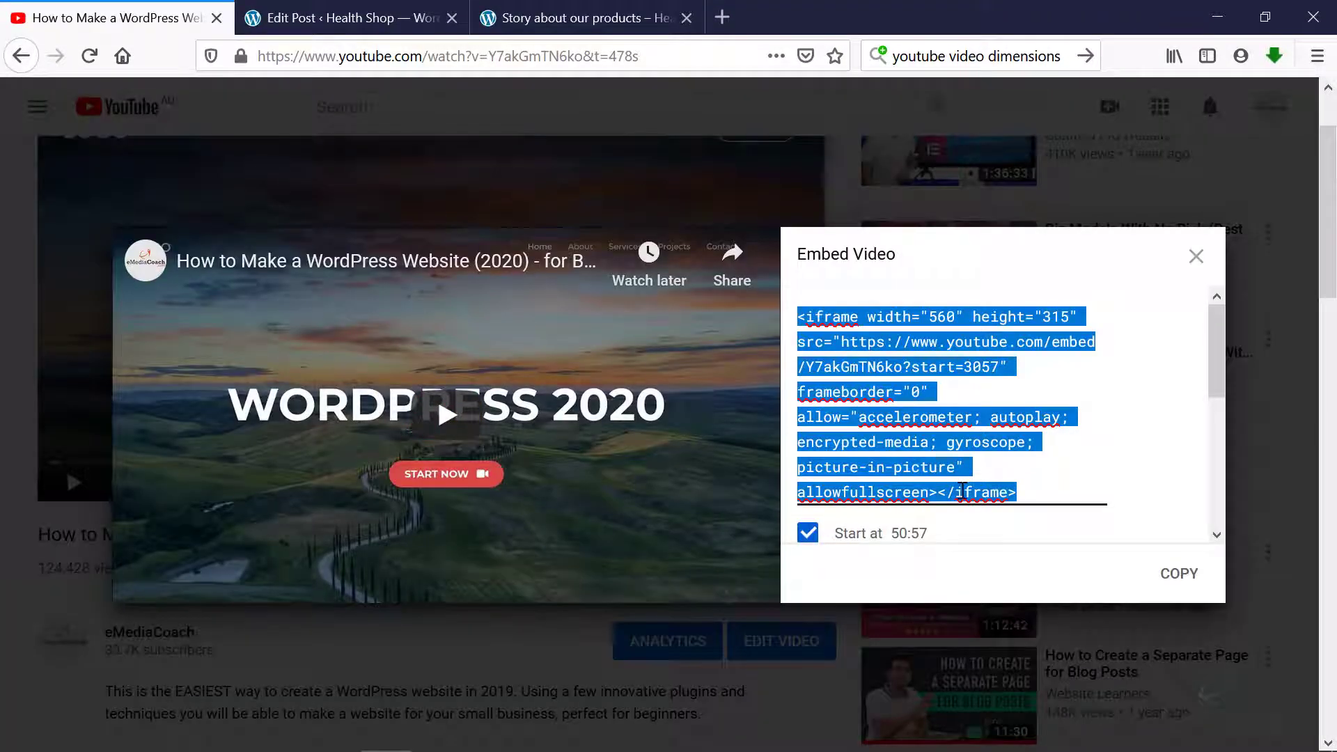
{"action": "left_click", "coordinate": [373, 18]}
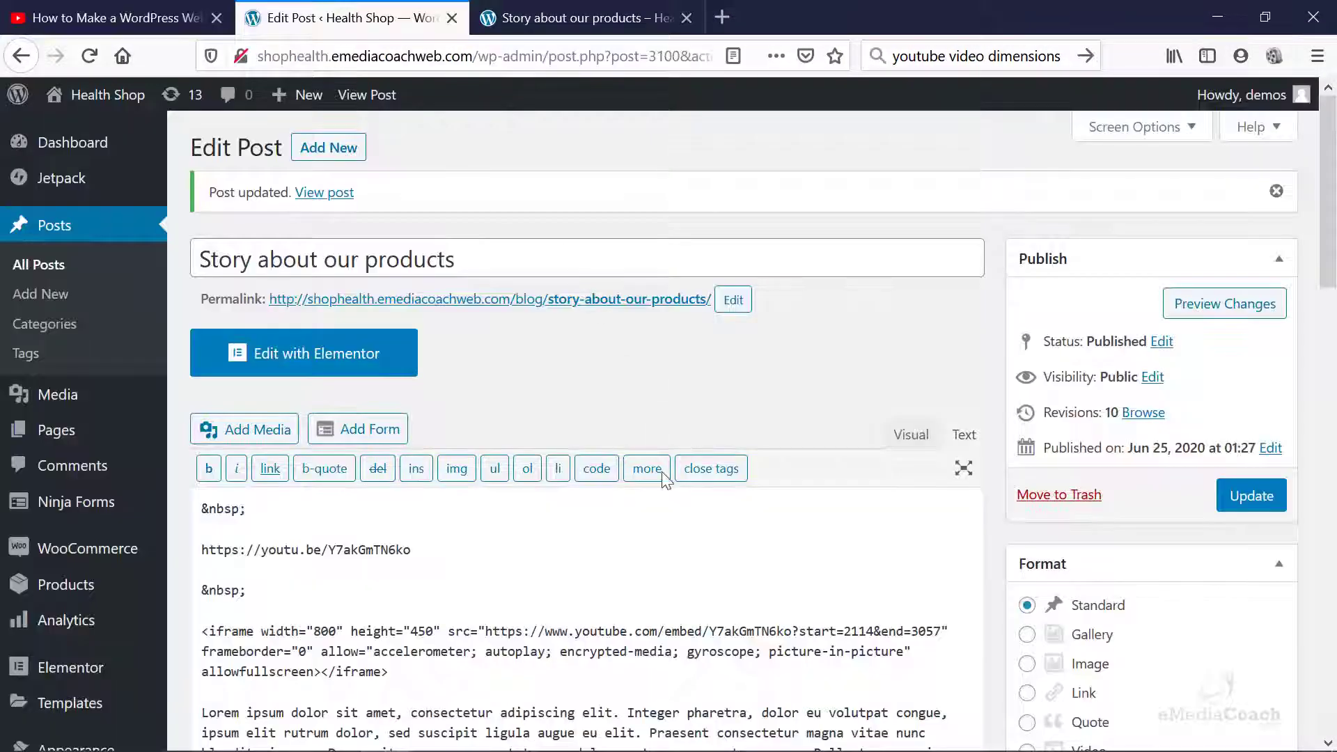
{"action": "scroll", "coordinate": [639, 412], "scroll_direction": "down", "scroll_amount": 3}
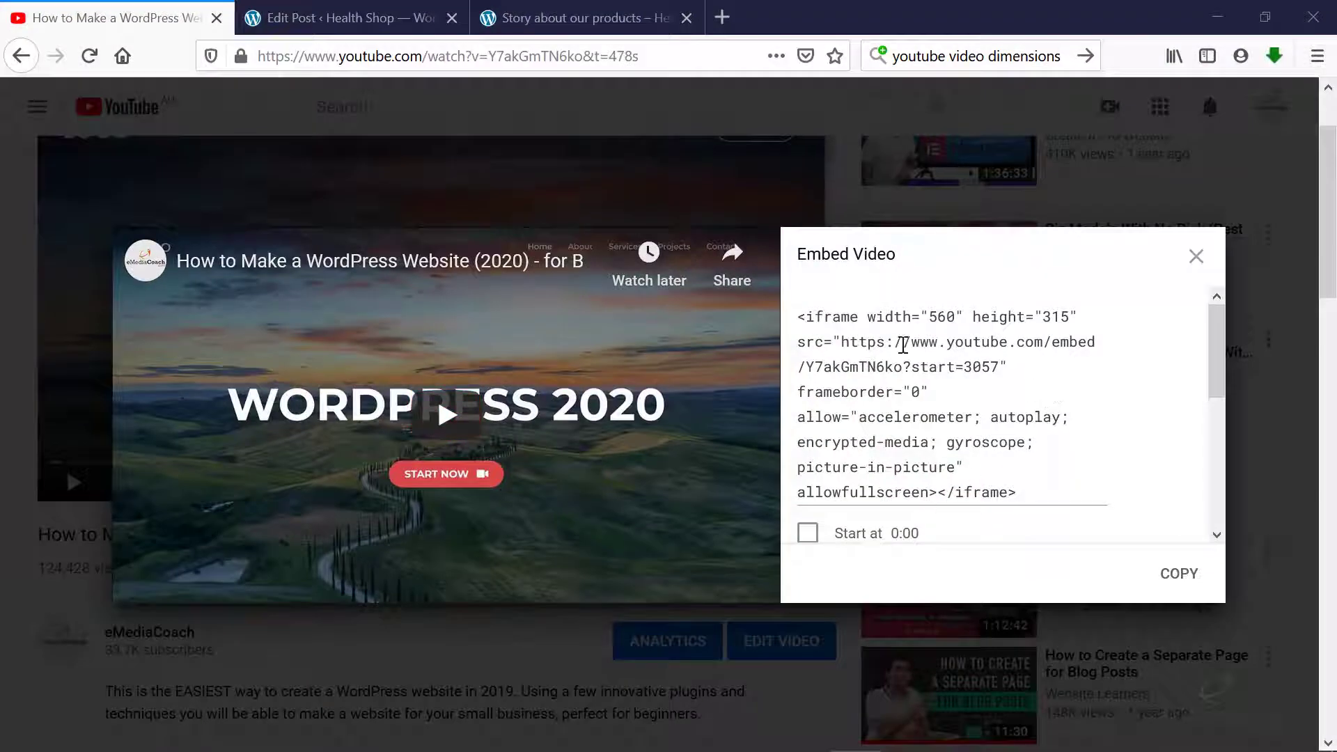
{"action": "scroll", "coordinate": [1044, 364], "scroll_direction": "down", "scroll_amount": 3}
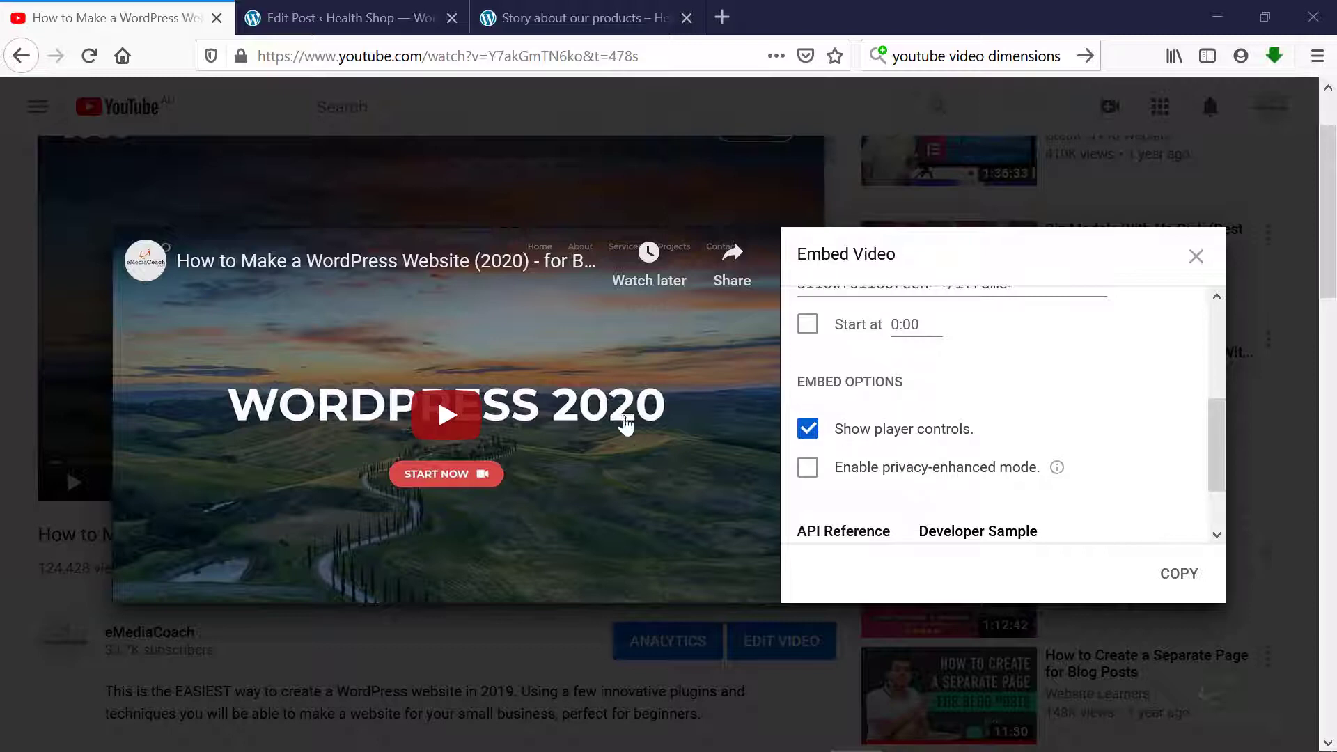
{"action": "left_click", "coordinate": [557, 428]}
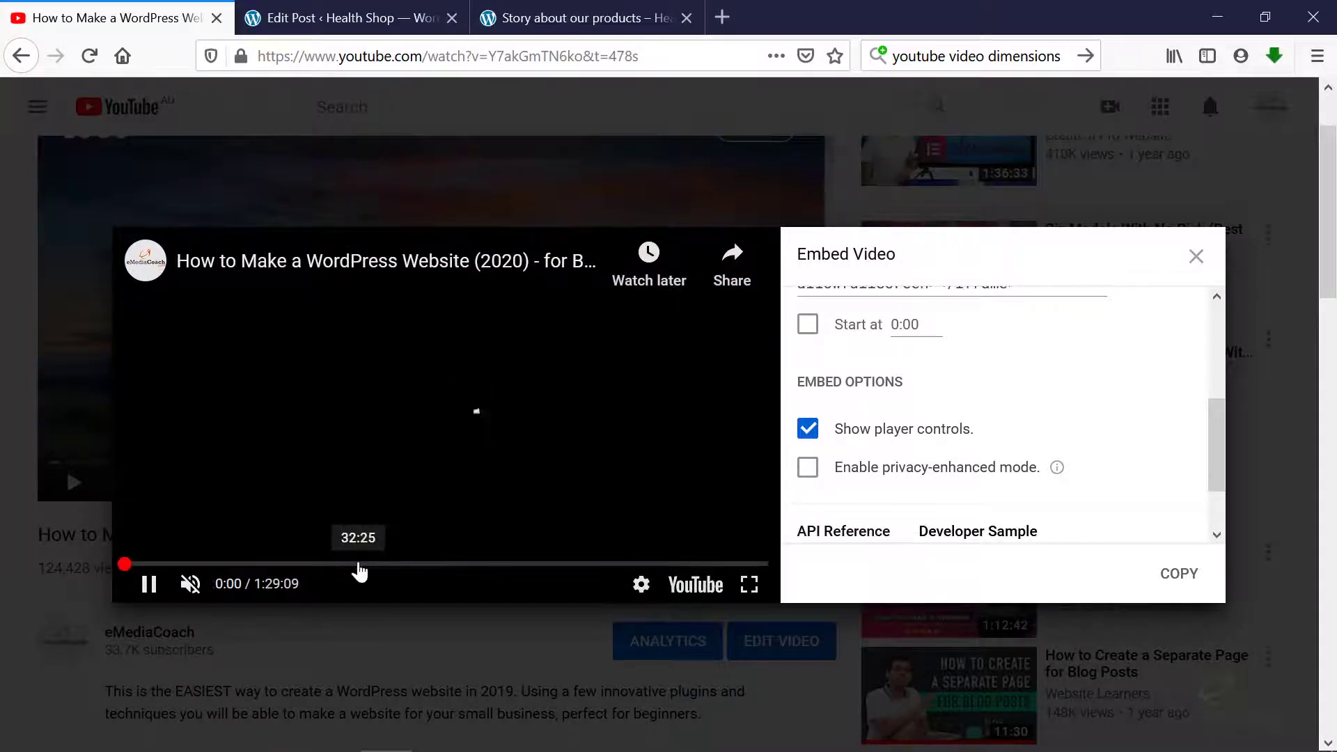
{"action": "left_click", "coordinate": [809, 433]}
{"action": "left_click", "coordinate": [431, 419]}
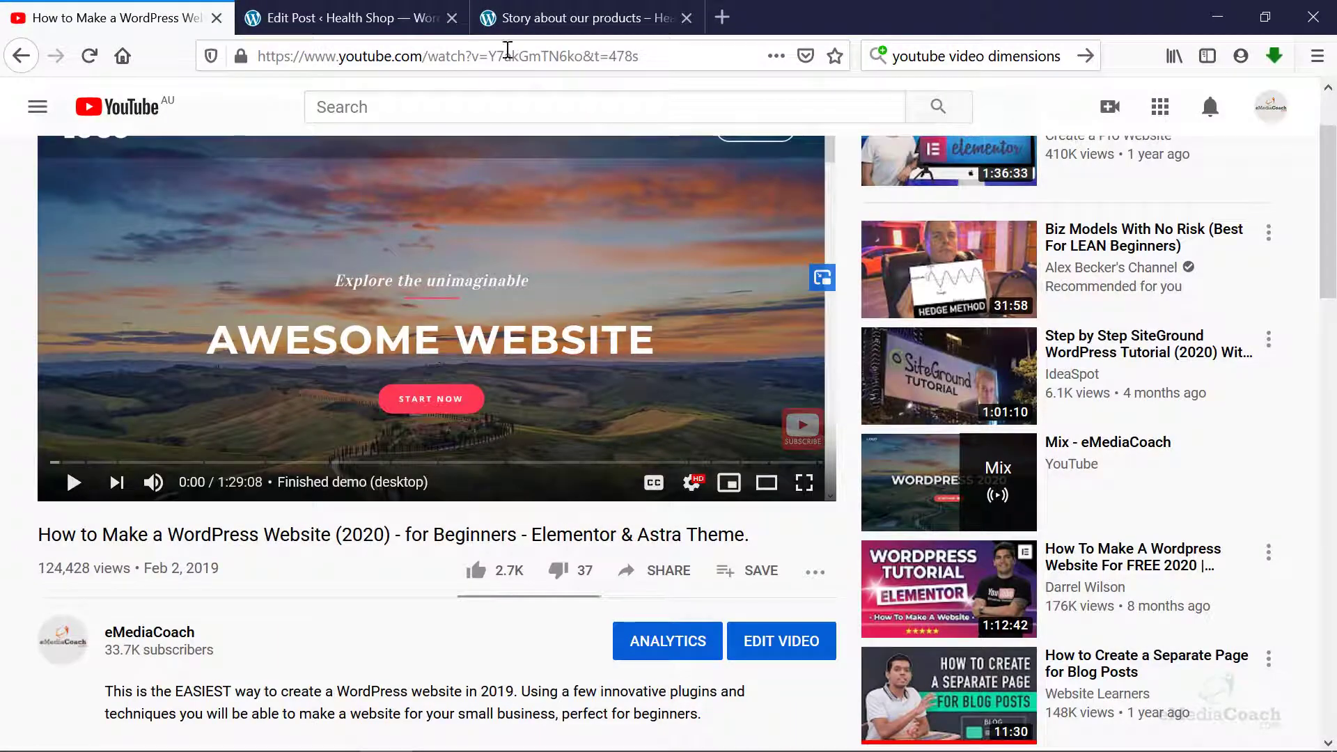
Step: Go to the Health Shop home page and open it for editing with Elementor
{"action": "left_click", "coordinate": [516, 17]}
{"action": "left_click", "coordinate": [186, 175]}
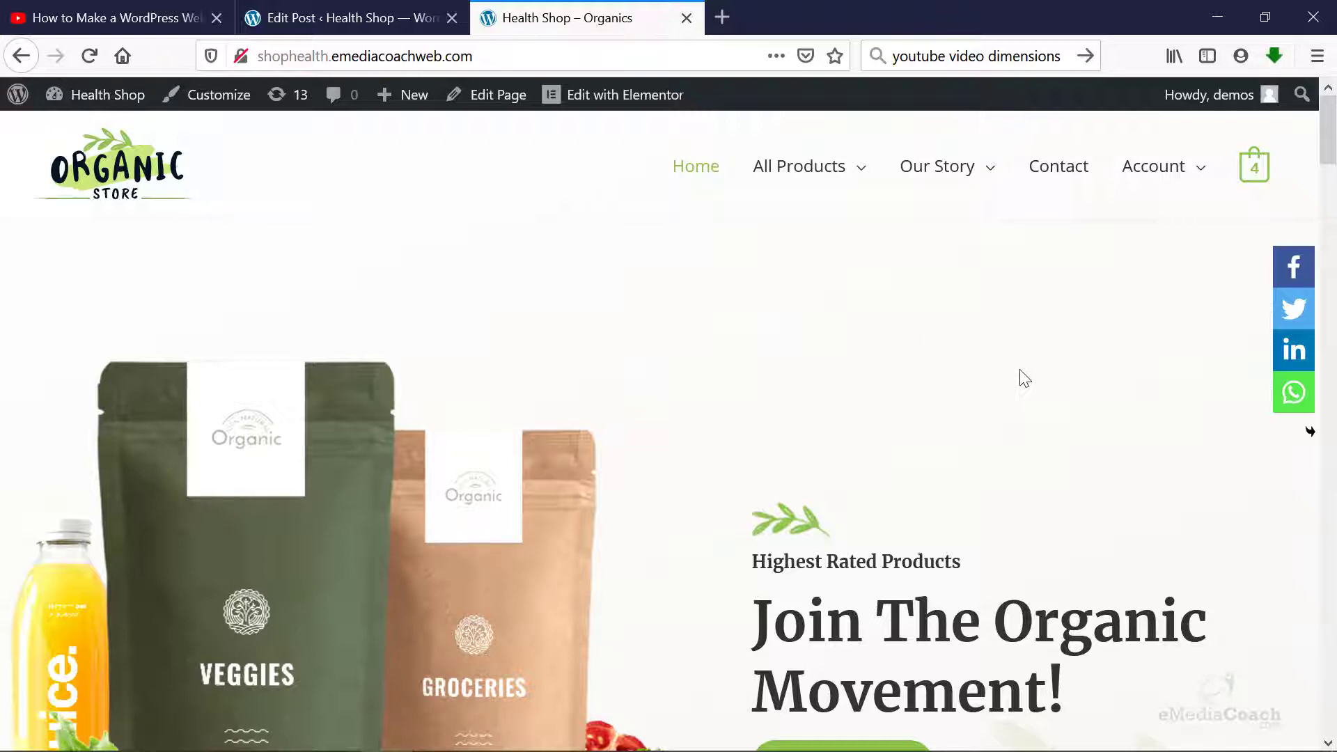
{"action": "scroll", "coordinate": [1023, 378], "scroll_direction": "down", "scroll_amount": 3}
{"action": "scroll", "coordinate": [1066, 362], "scroll_direction": "down", "scroll_amount": 6}
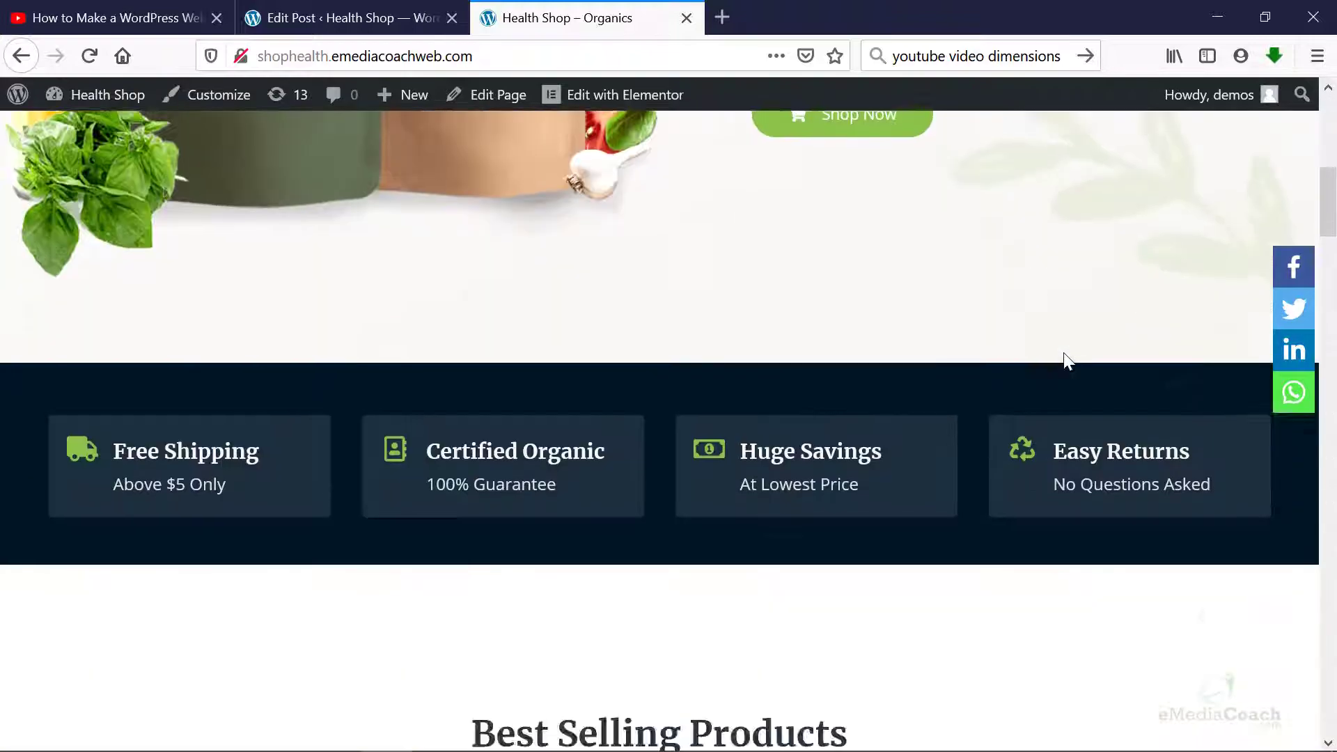
{"action": "scroll", "coordinate": [1066, 361], "scroll_direction": "up", "scroll_amount": 9}
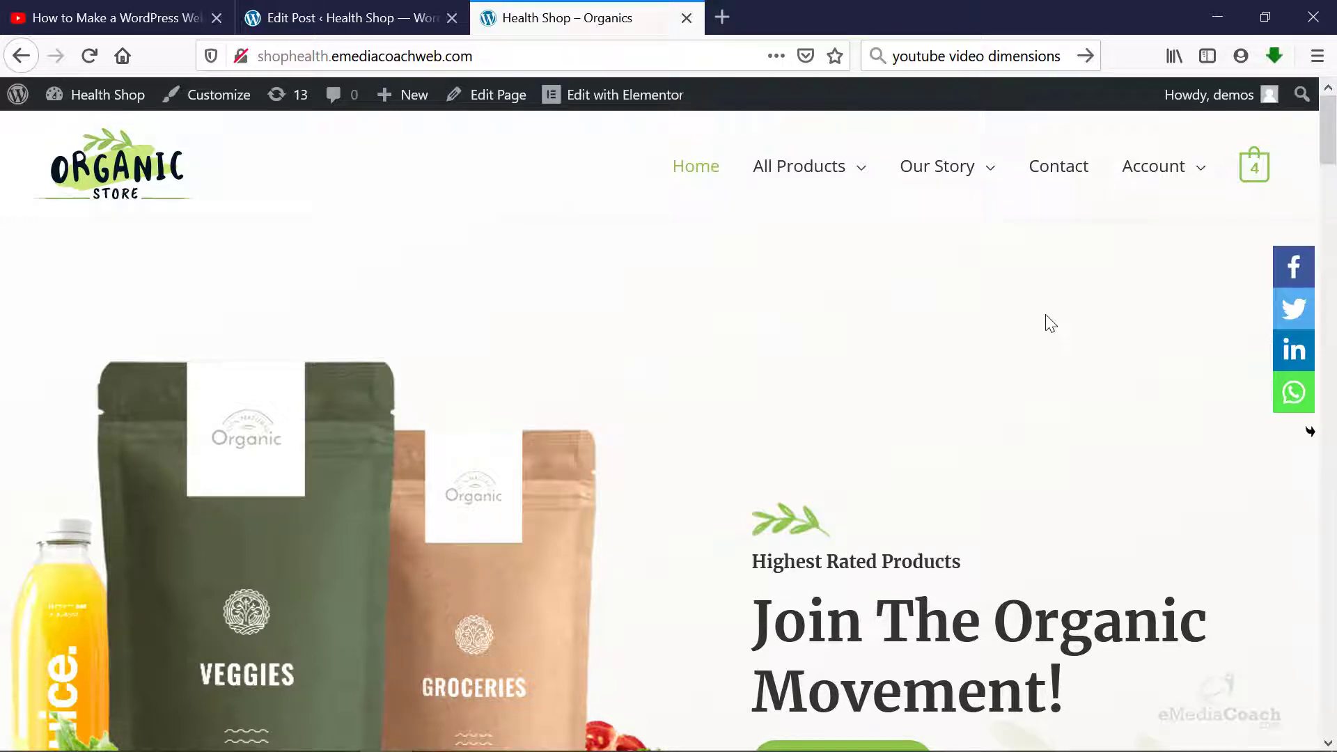
{"action": "left_click", "coordinate": [632, 97]}
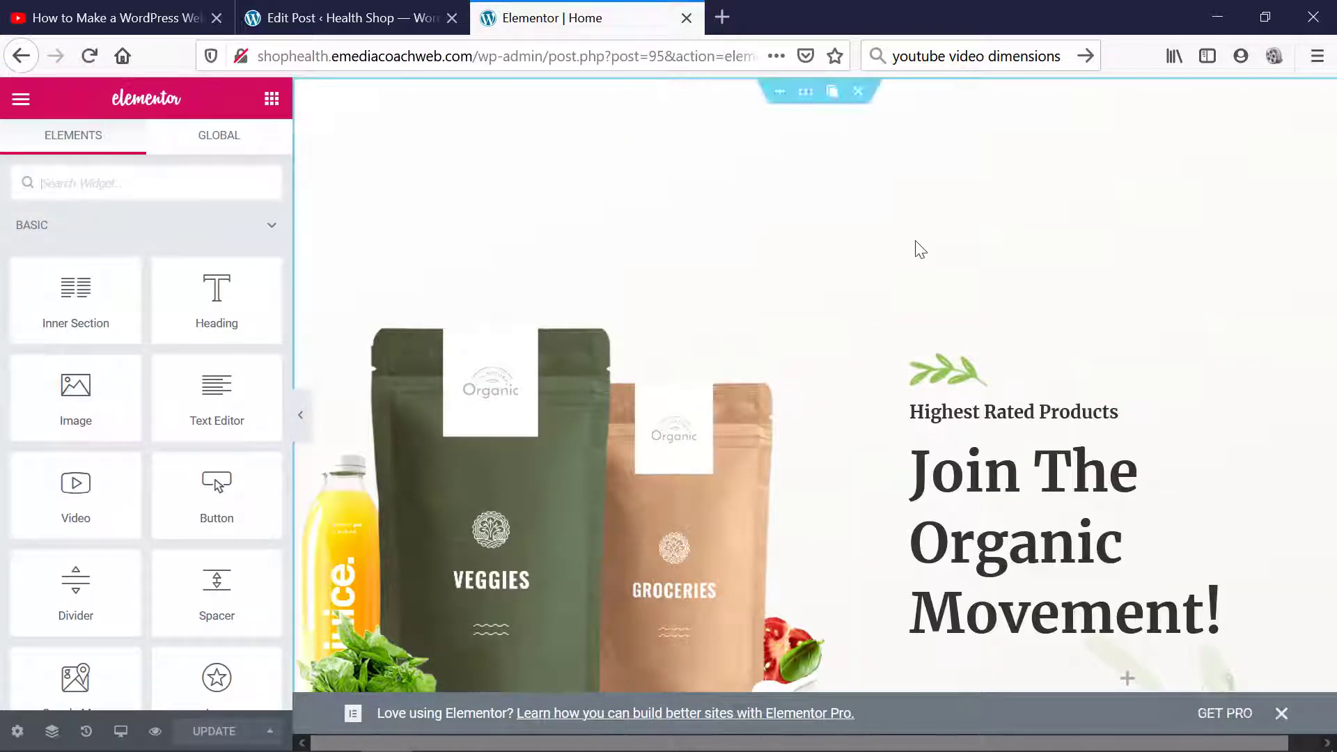
Step: Add a Video widget directly below the "Best Selling Products" heading on the home page
{"action": "scroll", "coordinate": [917, 251], "scroll_direction": "down", "scroll_amount": 3}
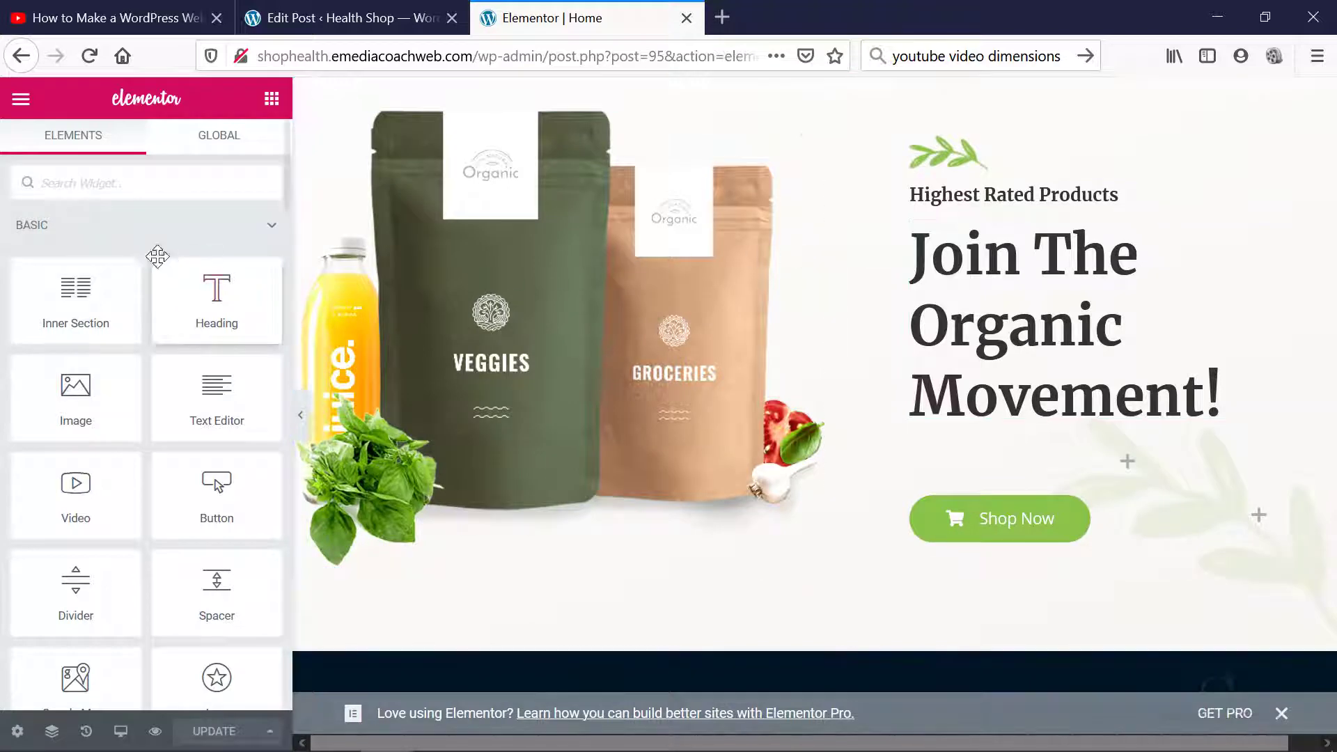
{"action": "scroll", "coordinate": [134, 252], "scroll_direction": "down", "scroll_amount": 1}
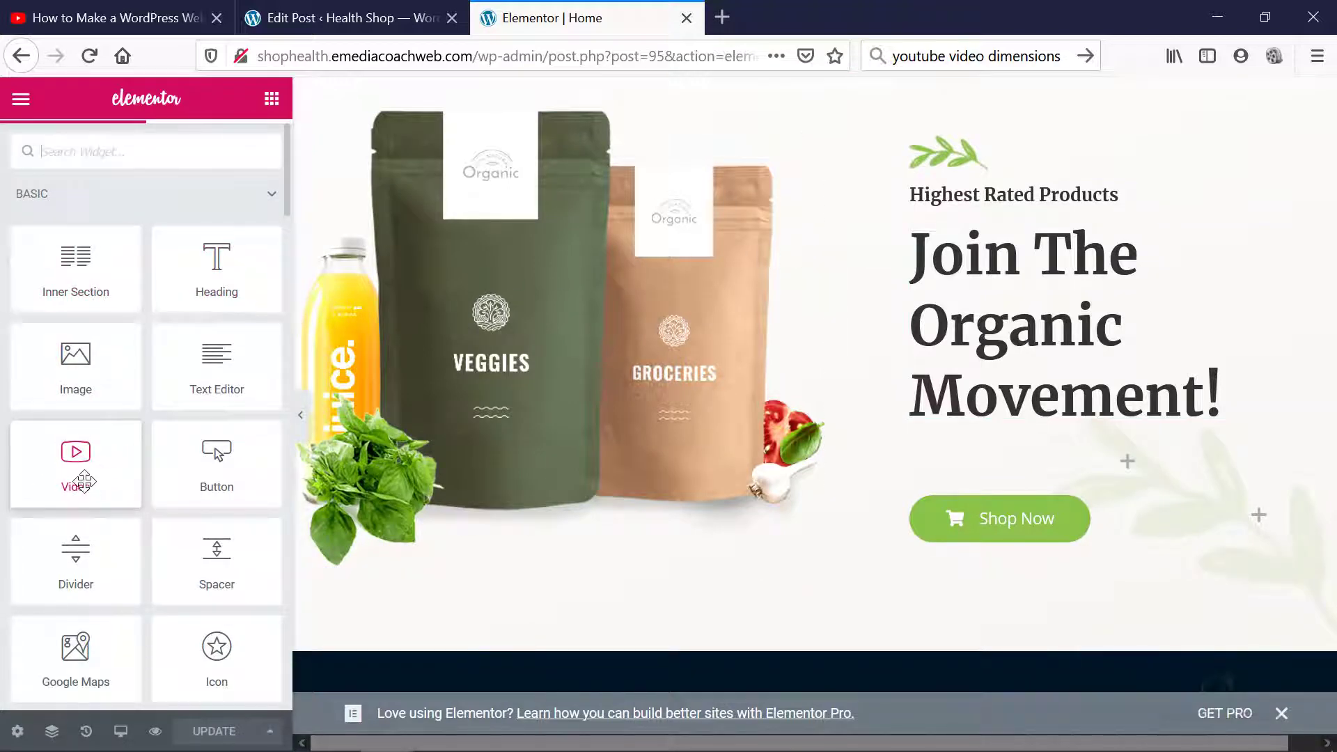
{"action": "left_click_drag", "start_coordinate": [80, 480], "coordinate": [924, 446]}
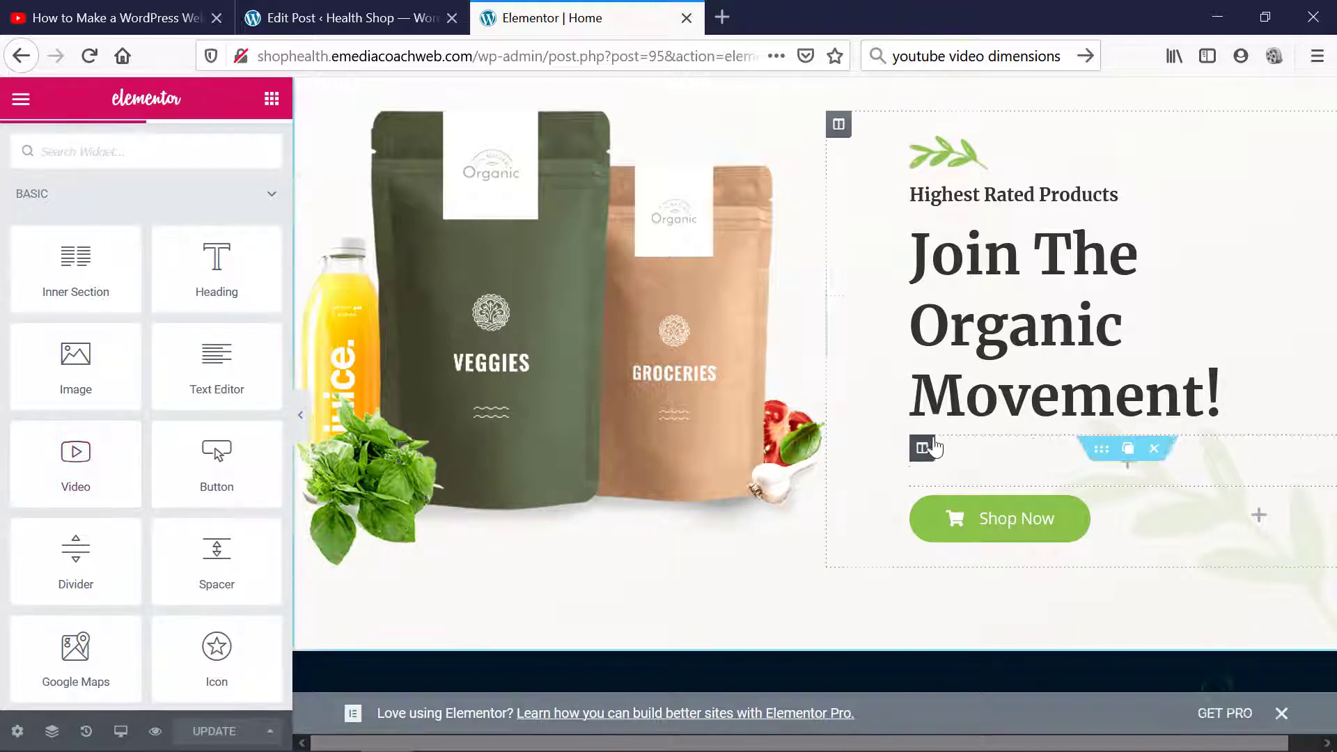
{"action": "scroll", "coordinate": [929, 446], "scroll_direction": "down", "scroll_amount": 5}
{"action": "scroll", "coordinate": [940, 444], "scroll_direction": "down", "scroll_amount": 2}
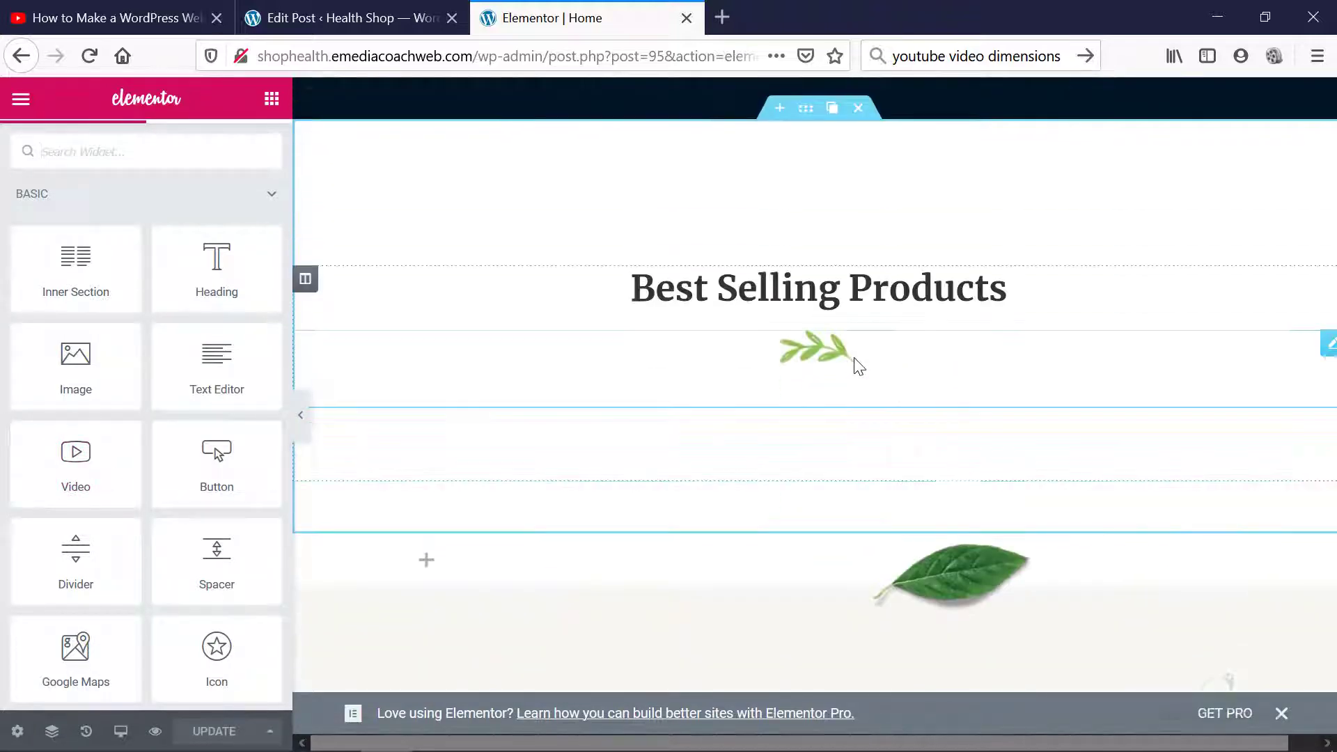
{"action": "left_click_drag", "start_coordinate": [75, 455], "coordinate": [799, 351]}
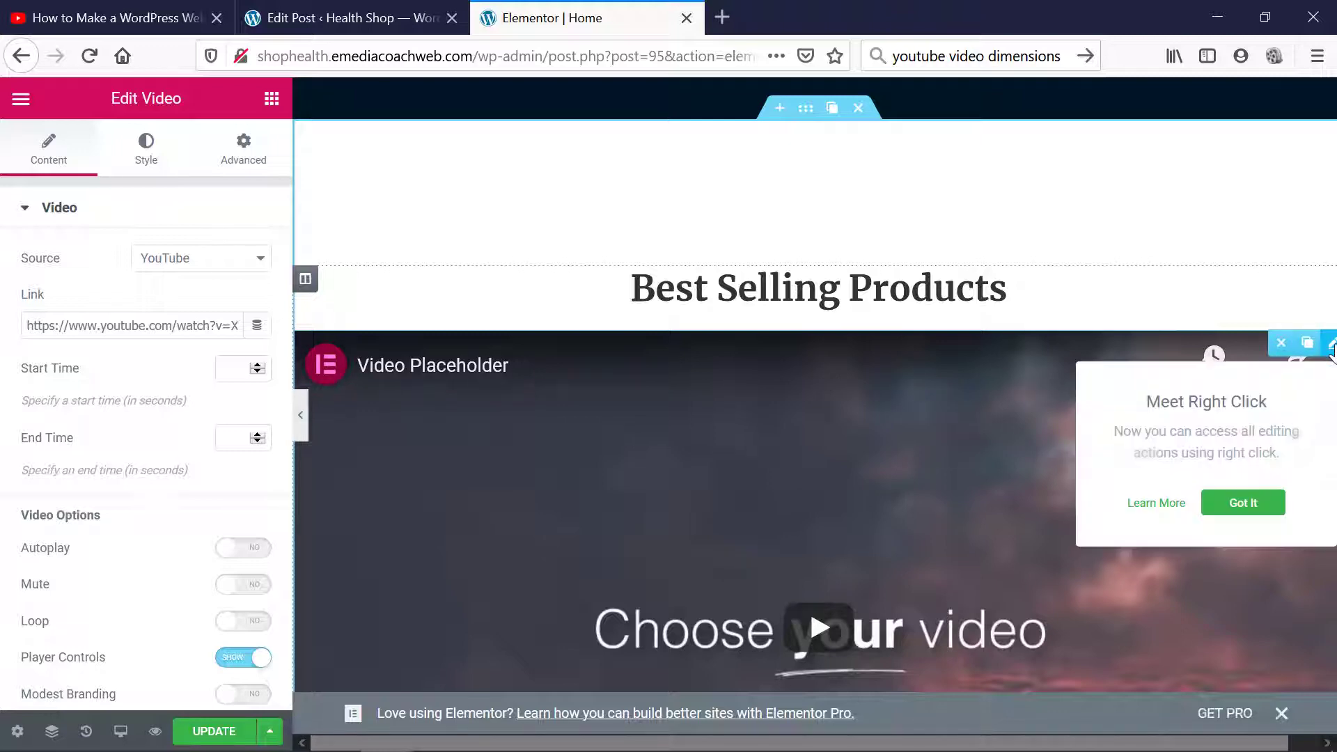
{"action": "right_click", "coordinate": [617, 393]}
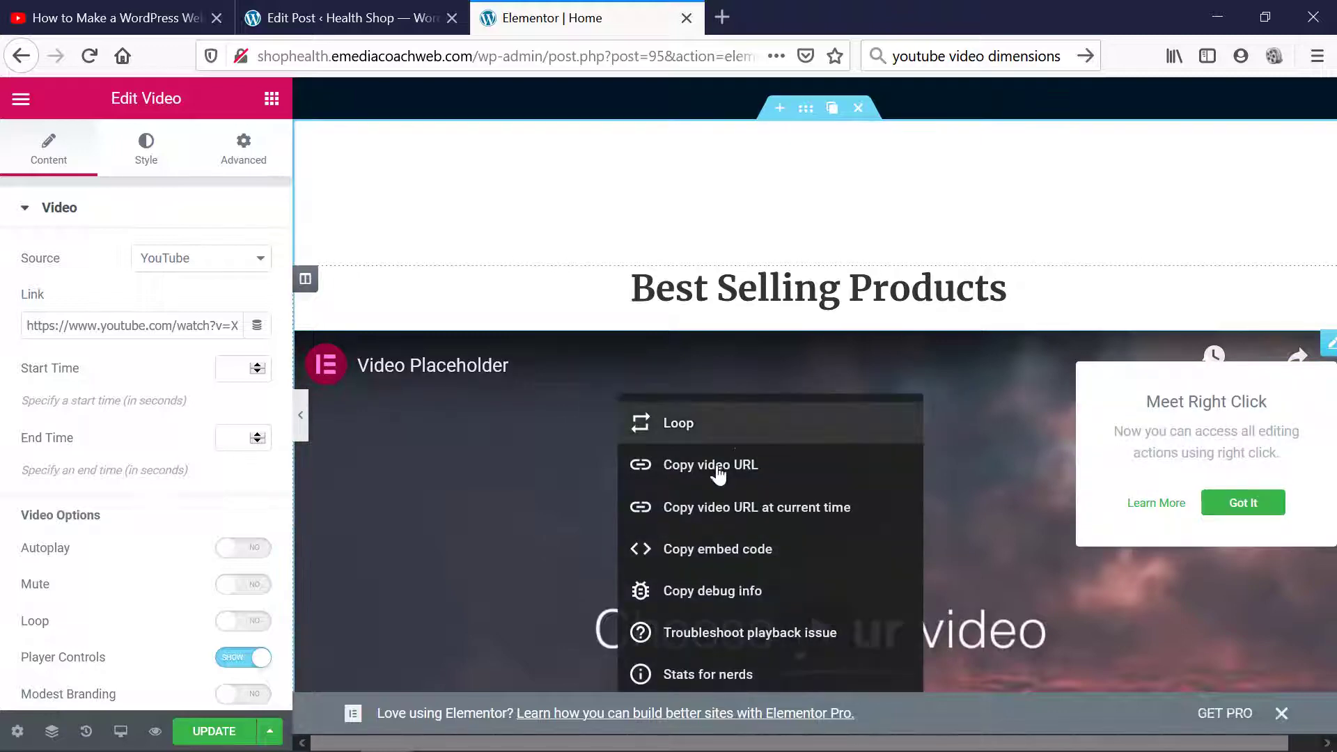
{"action": "right_click", "coordinate": [531, 309]}
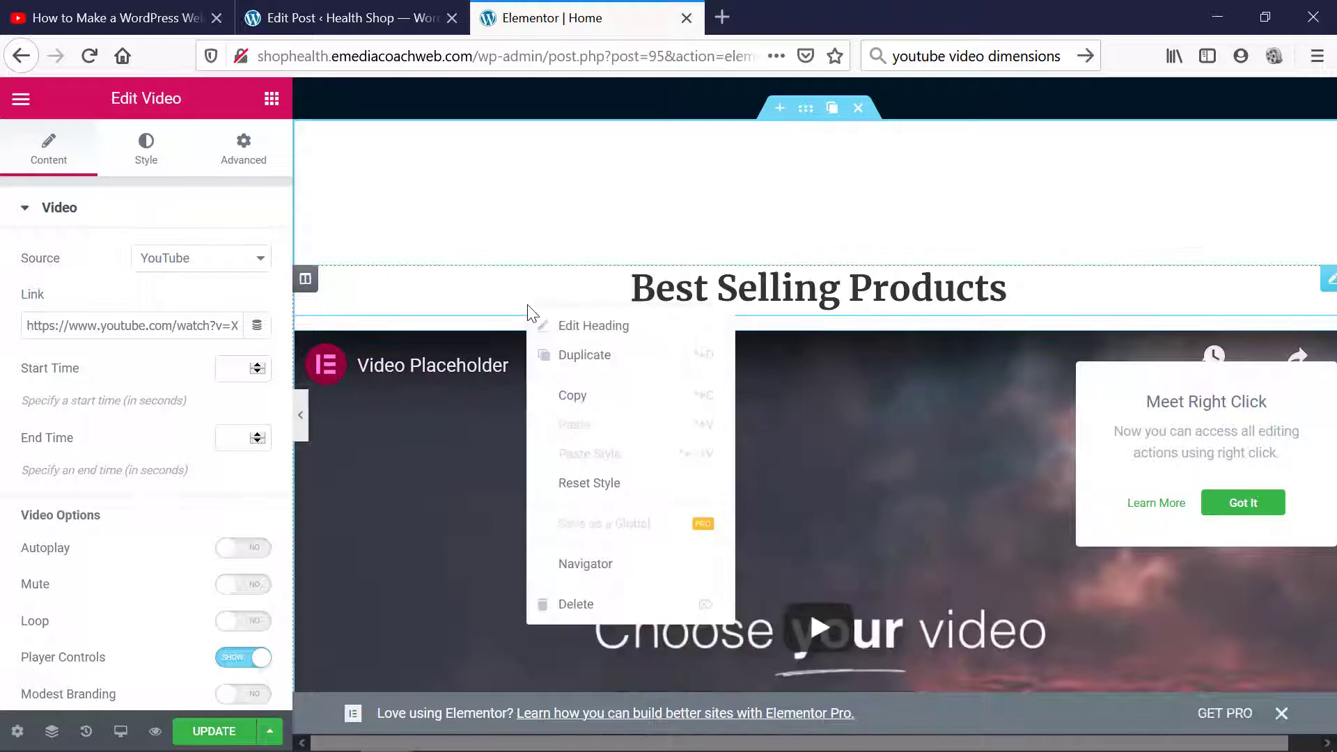
{"action": "left_click", "coordinate": [165, 282]}
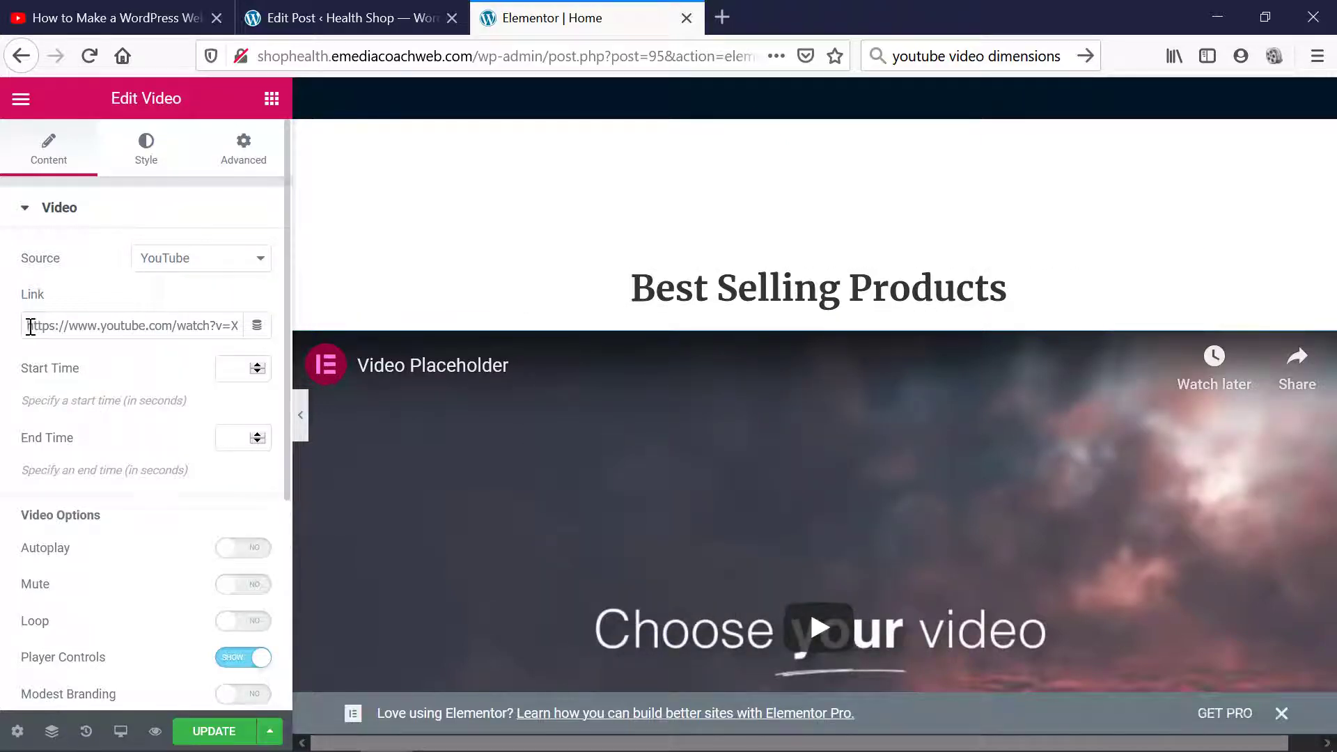
Step: Copy the URL of the WordPress tutorial video on YouTube and replace the Video widget's placeholder link with it
{"action": "left_click", "coordinate": [106, 18]}
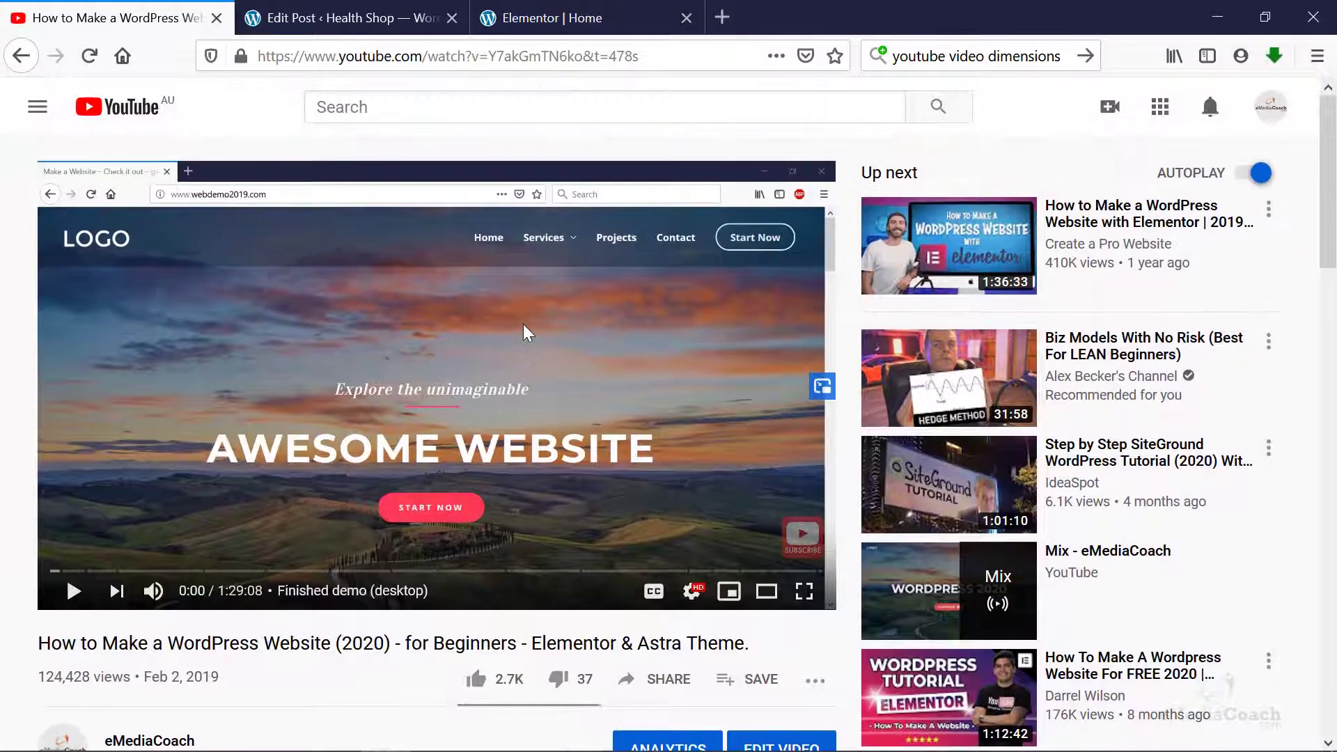
{"action": "right_click", "coordinate": [527, 332]}
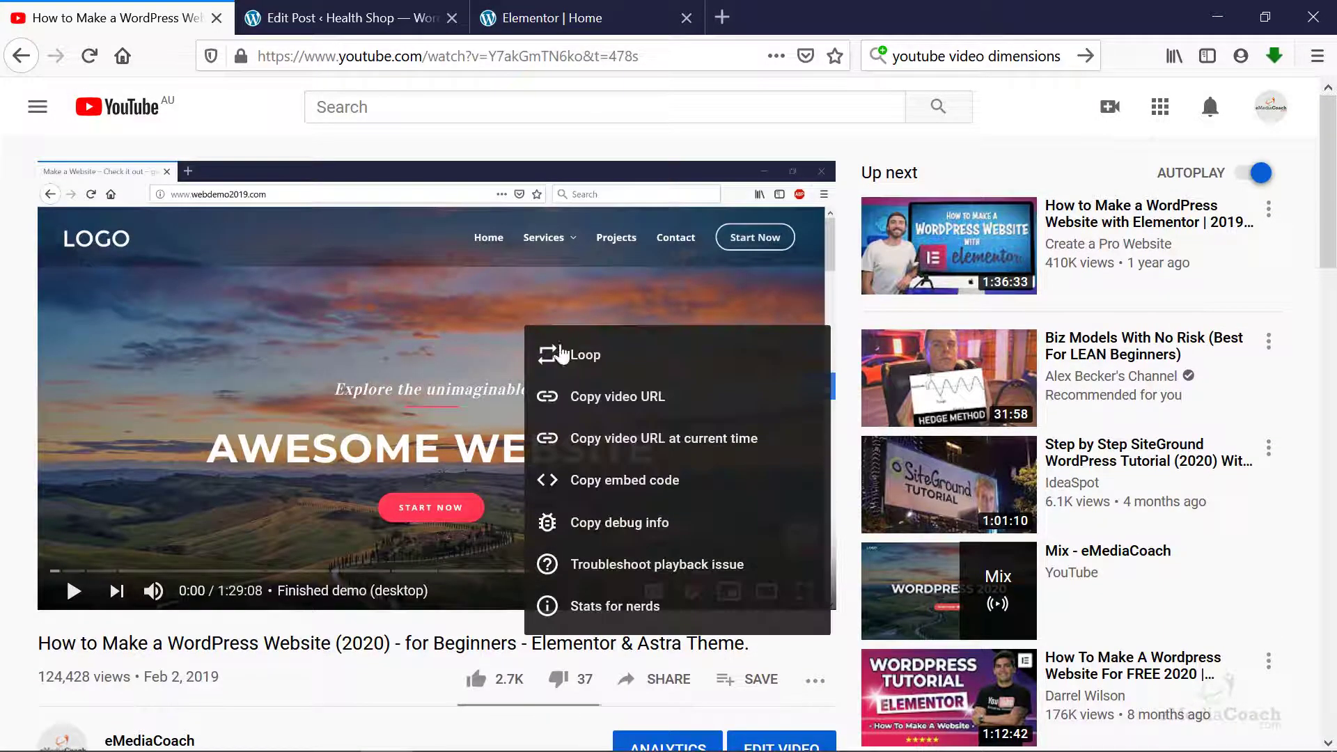
{"action": "left_click", "coordinate": [656, 410]}
{"action": "left_click", "coordinate": [551, 18]}
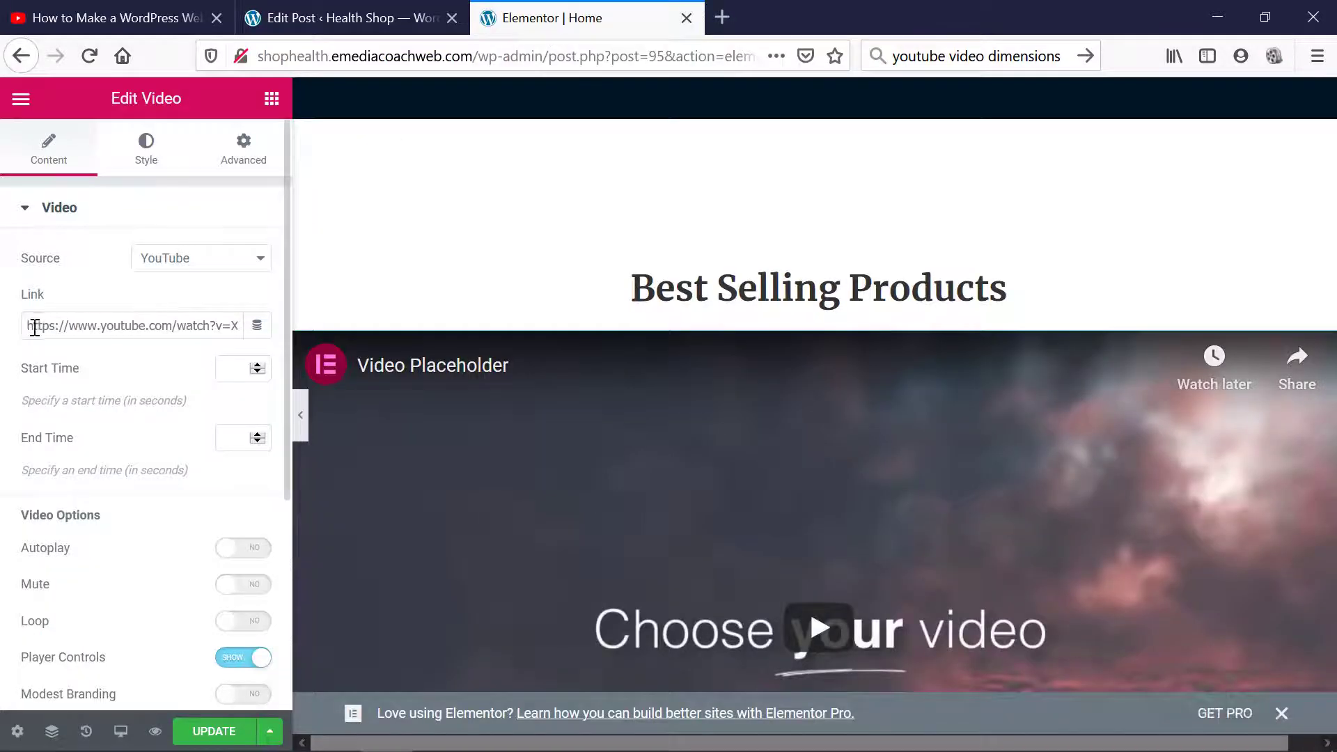
{"action": "left_click_drag", "start_coordinate": [98, 326], "coordinate": [268, 326]}
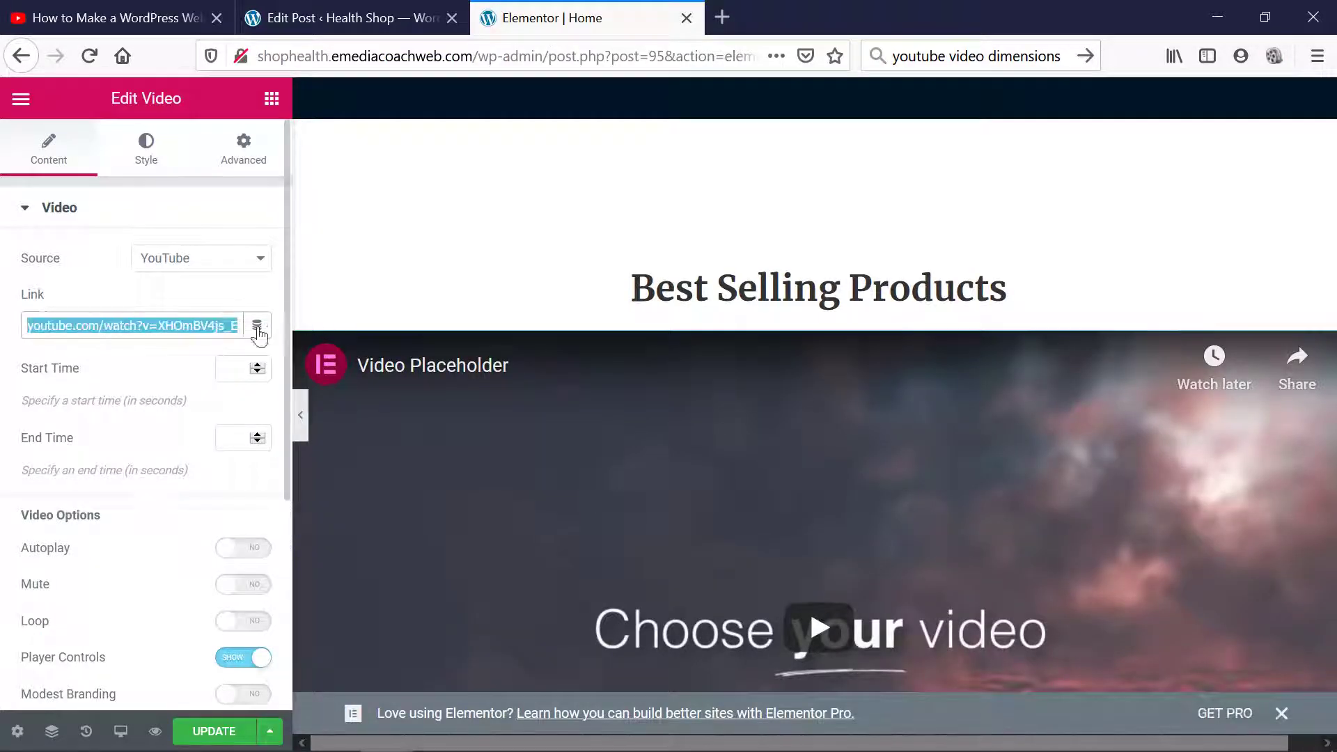
{"action": "right_click", "coordinate": [199, 327]}
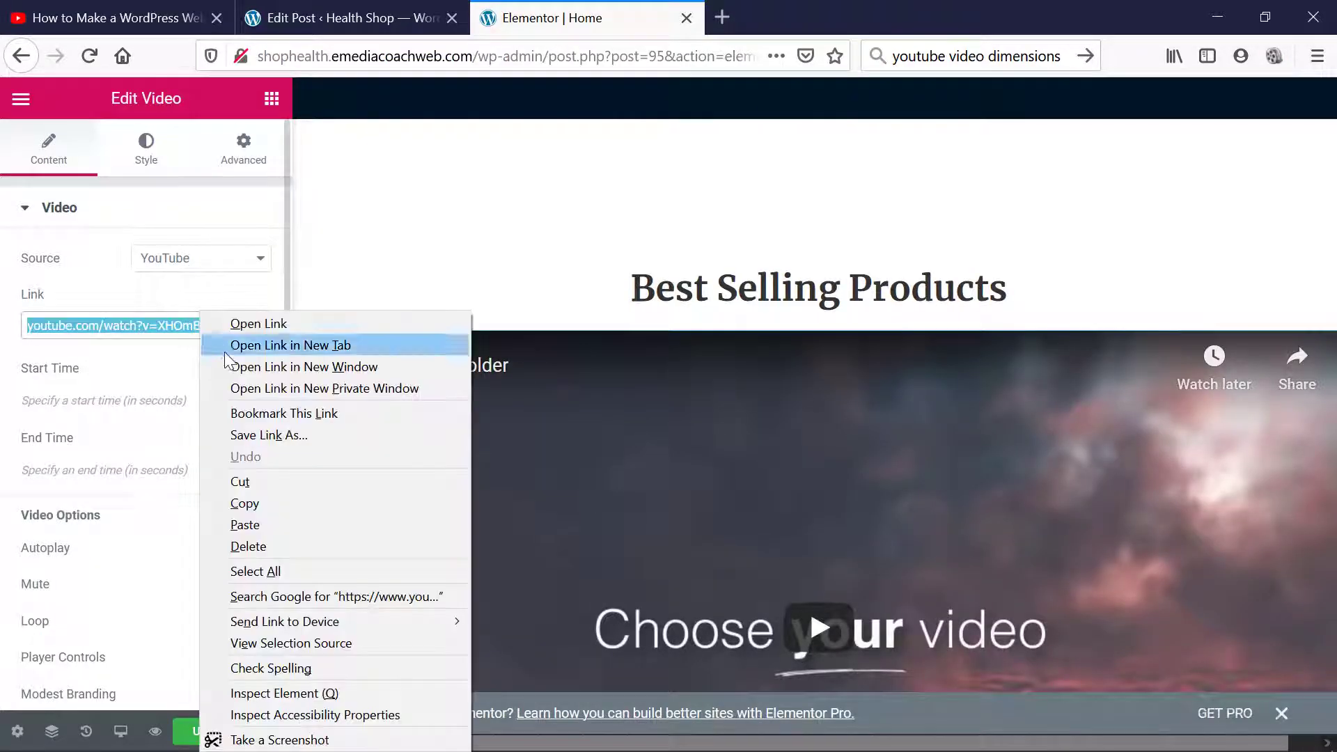
{"action": "left_click", "coordinate": [273, 521]}
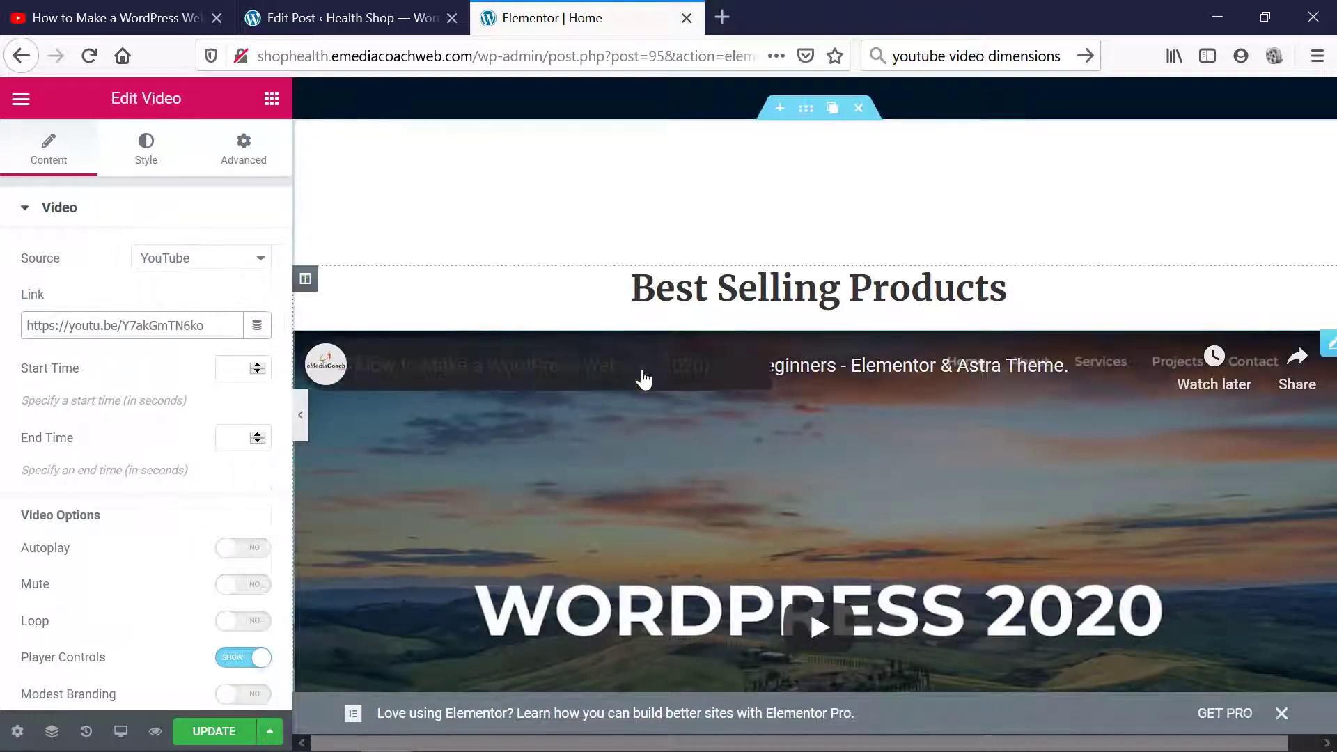
Step: Set the Video widget's start time to 85 seconds and its end time to 165 seconds
{"action": "scroll", "coordinate": [643, 379], "scroll_direction": "down", "scroll_amount": 6}
{"action": "scroll", "coordinate": [642, 380], "scroll_direction": "up", "scroll_amount": 5}
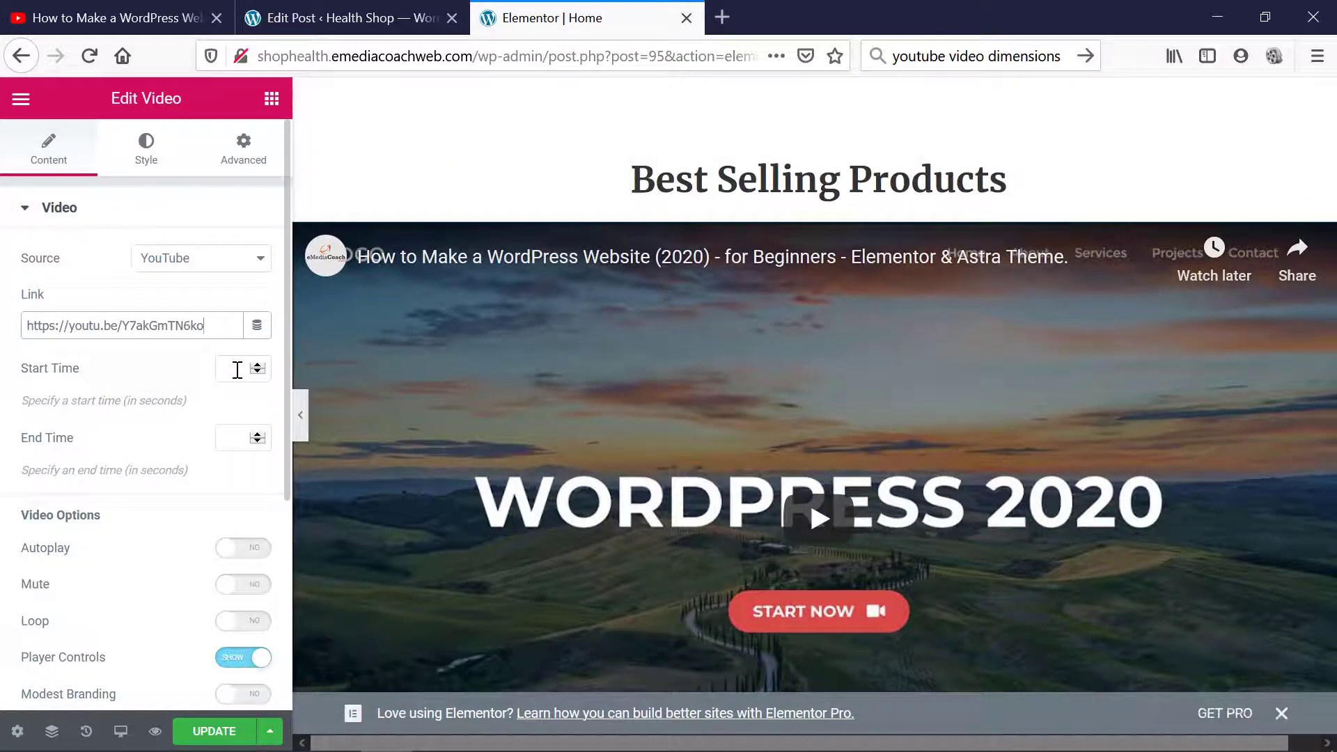
{"action": "left_click", "coordinate": [237, 370]}
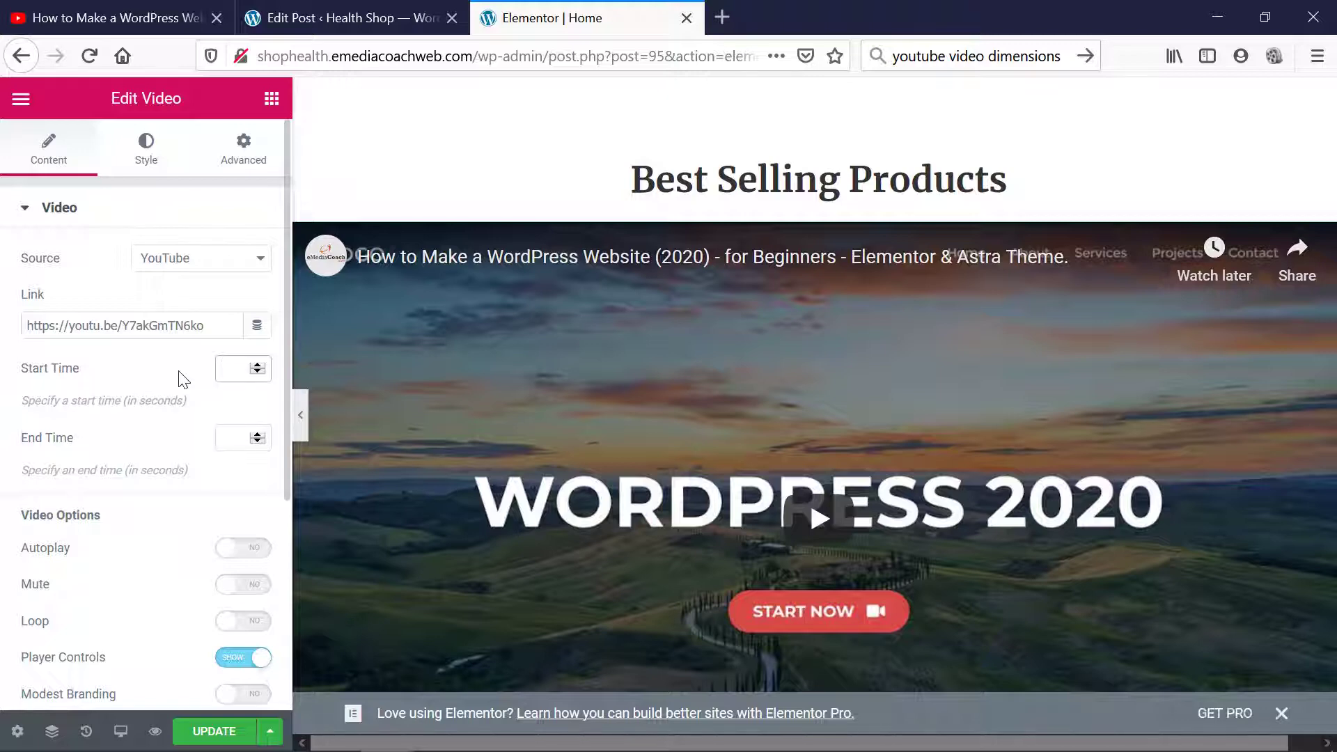
{"action": "type", "text": "85"}
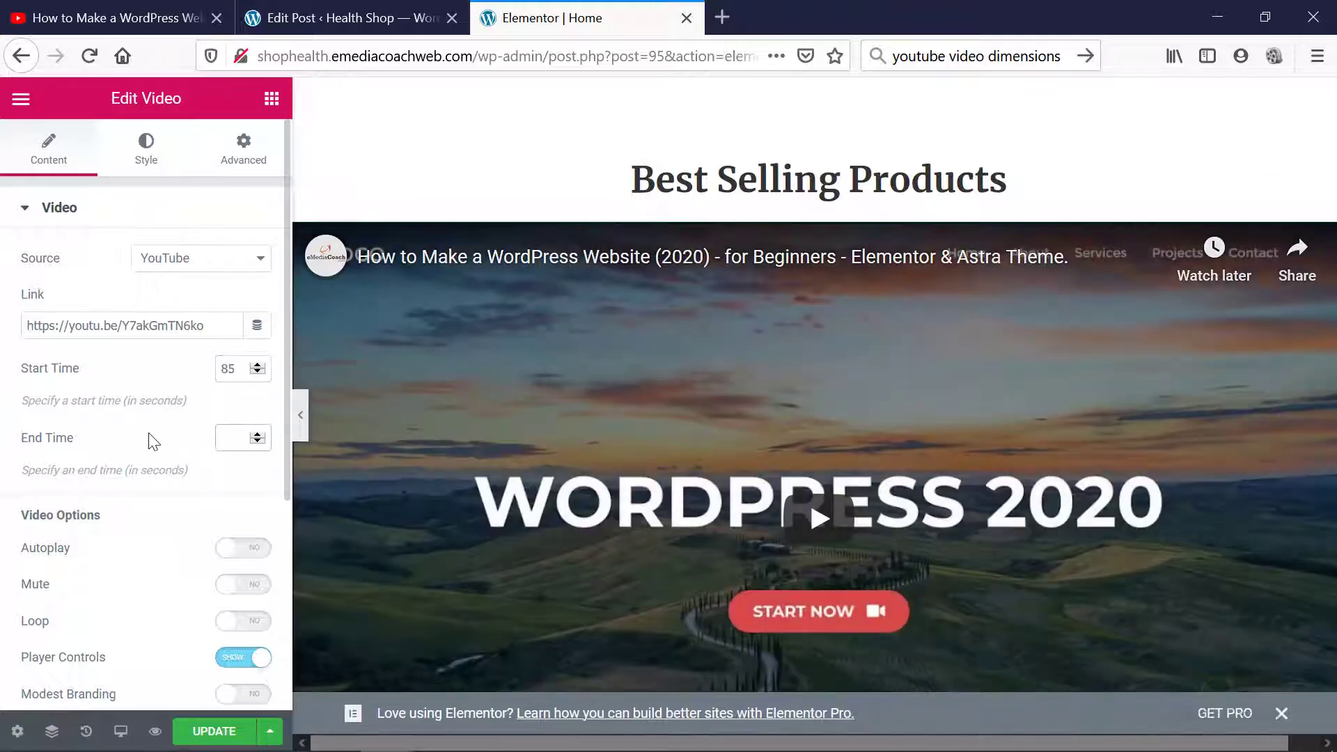
{"action": "type", "text": "165"}
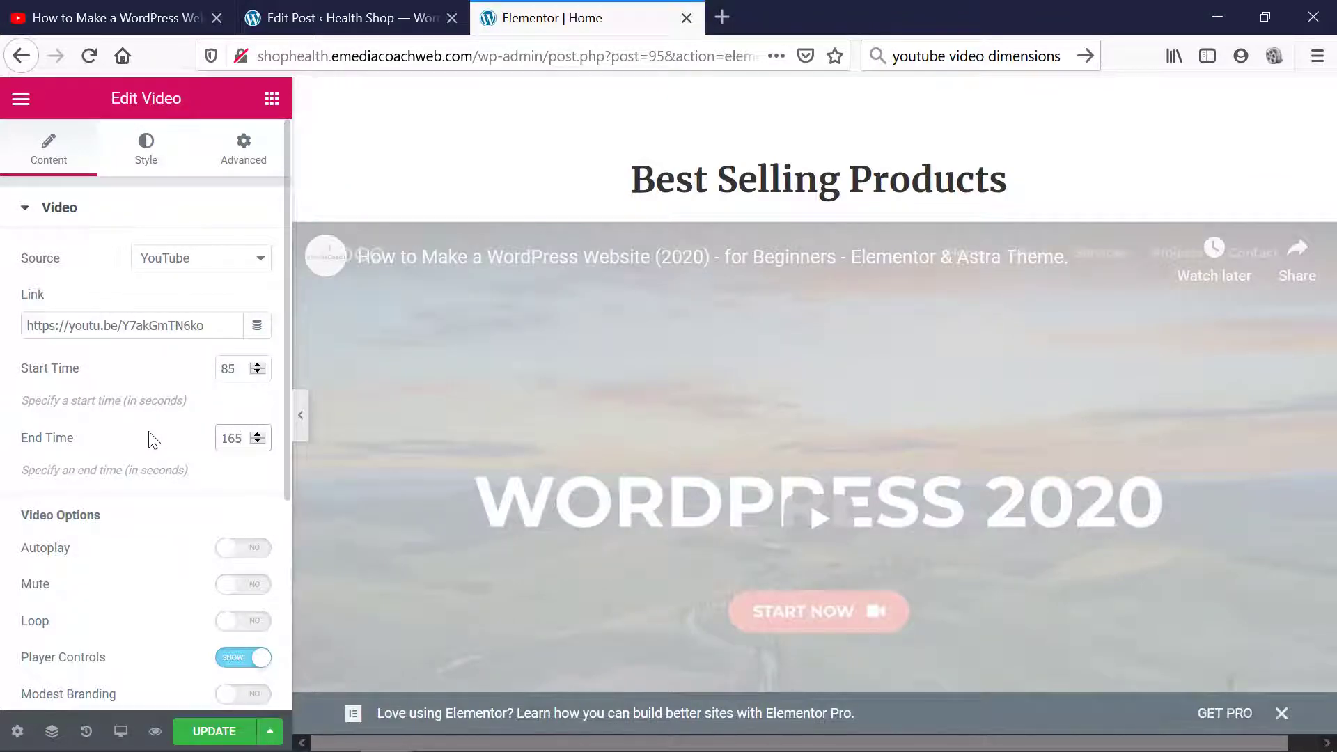
{"action": "scroll", "coordinate": [185, 466], "scroll_direction": "down", "scroll_amount": 1}
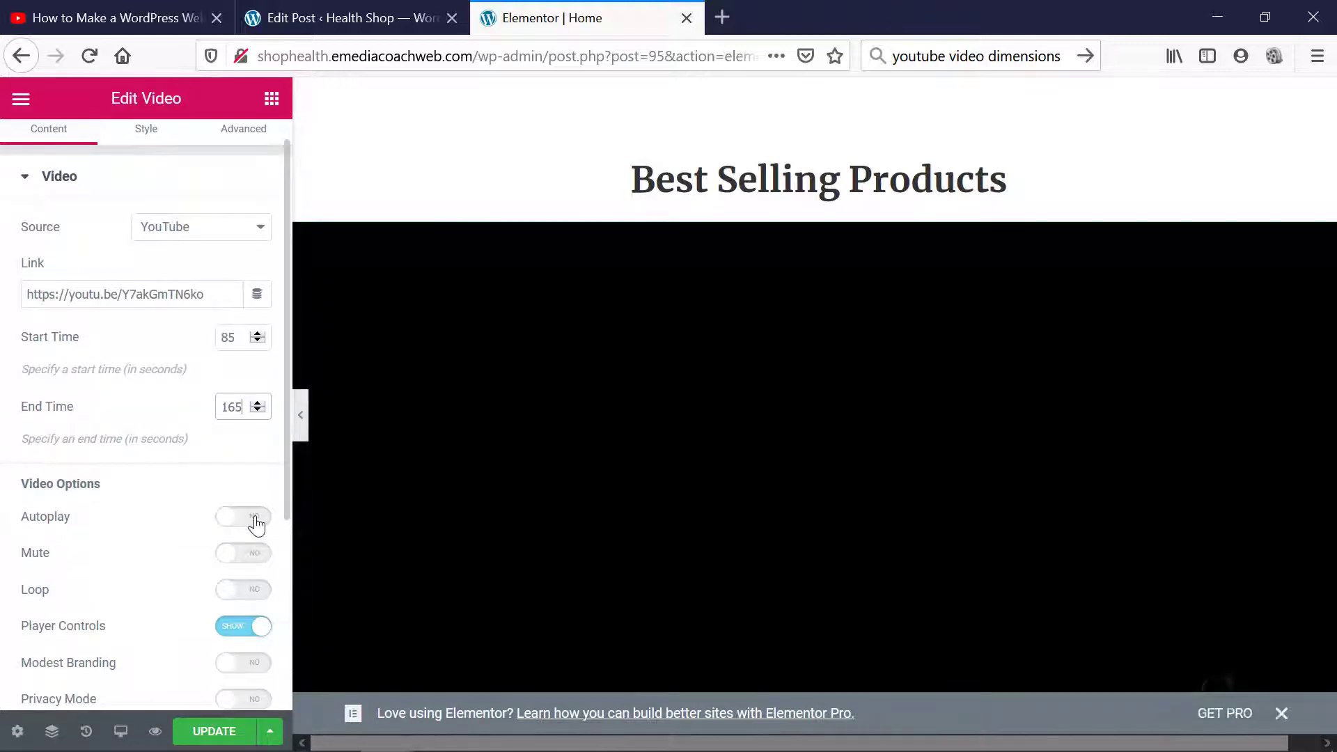
{"action": "scroll", "coordinate": [256, 525], "scroll_direction": "down", "scroll_amount": 1}
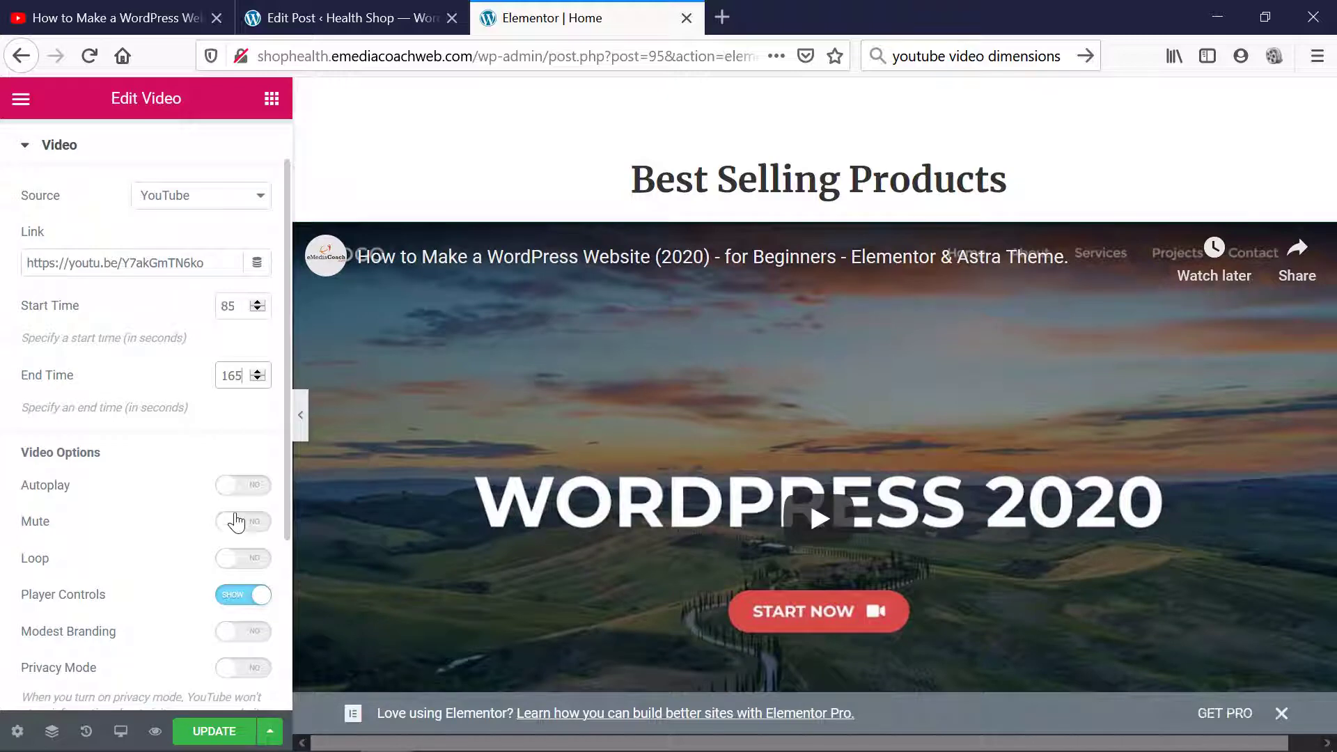
Step: Update the home page and preview it at the video below the "Best Selling Products" heading
{"action": "left_click", "coordinate": [217, 734]}
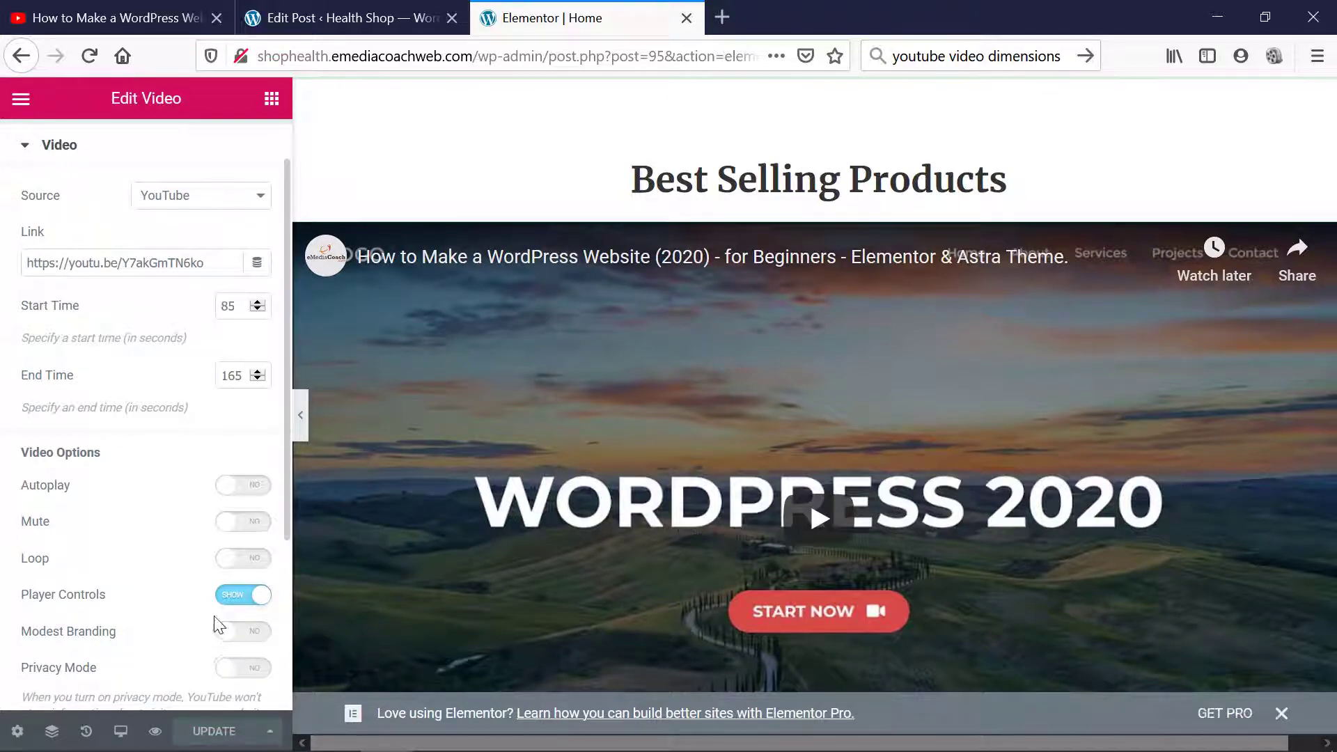
{"action": "left_click", "coordinate": [155, 732]}
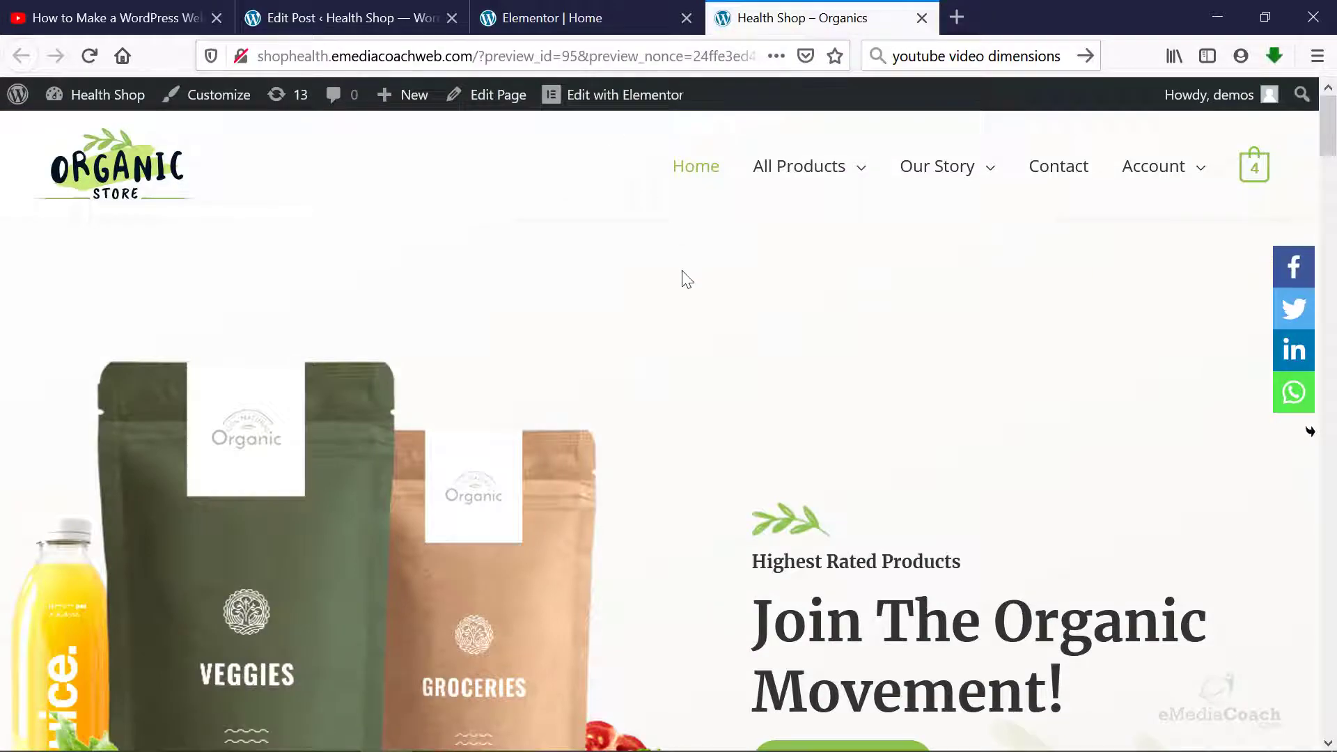
{"action": "scroll", "coordinate": [683, 277], "scroll_direction": "down", "scroll_amount": 10}
{"action": "scroll", "coordinate": [672, 273], "scroll_direction": "down", "scroll_amount": 8}
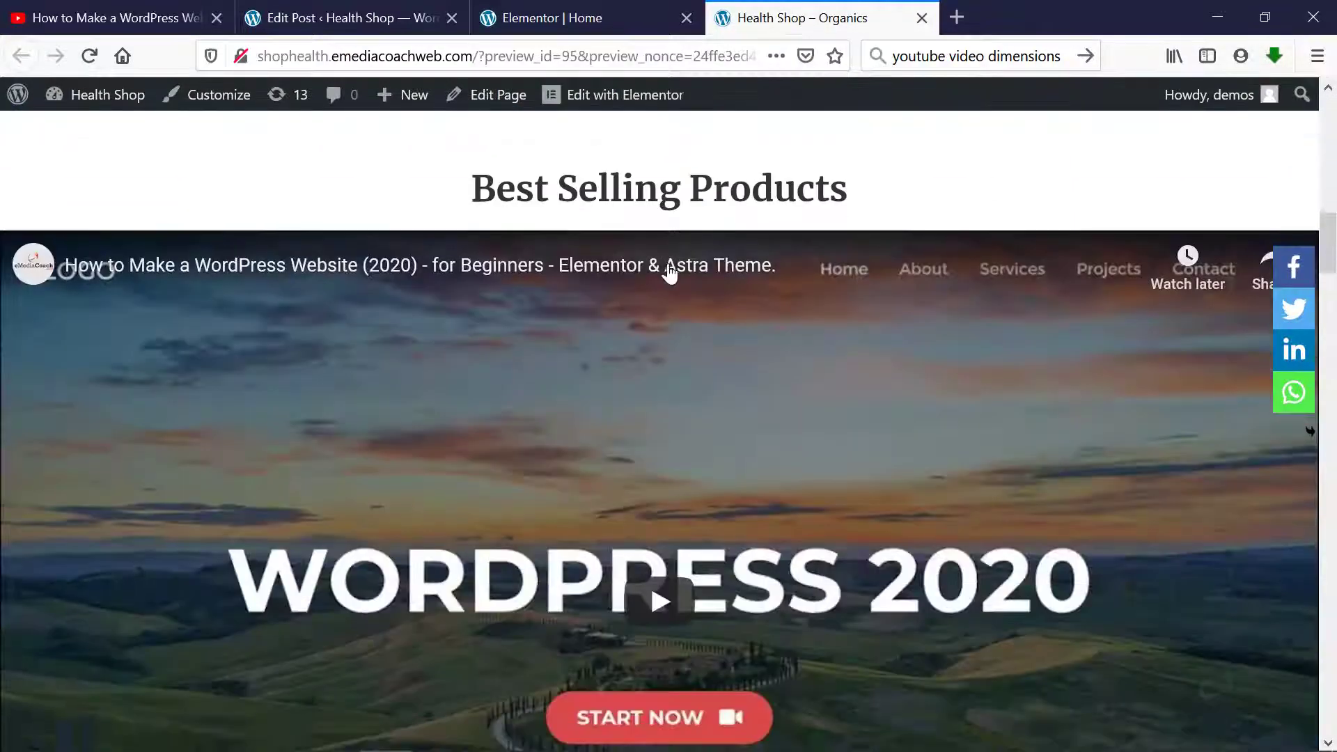
Step: Play and pause the embedded video in the page preview to check its start point
{"action": "left_click", "coordinate": [652, 388]}
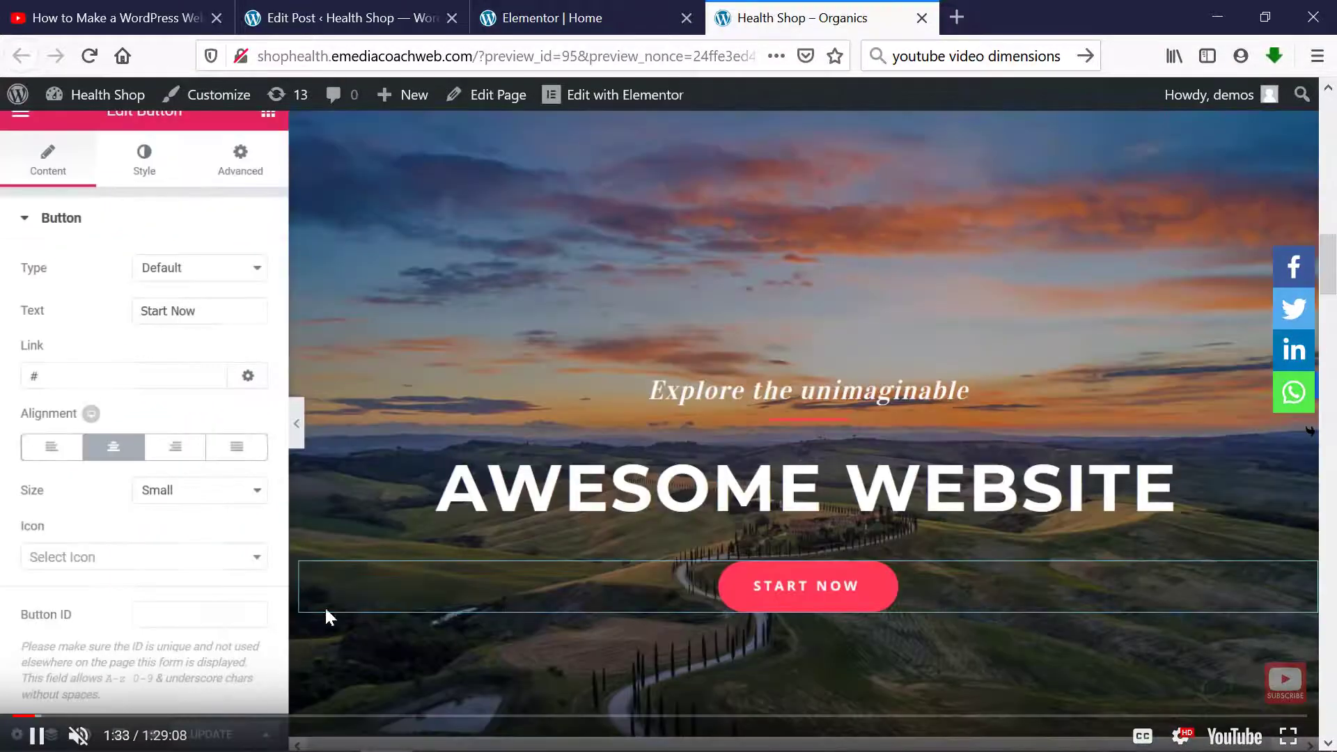
{"action": "key", "text": "space"}
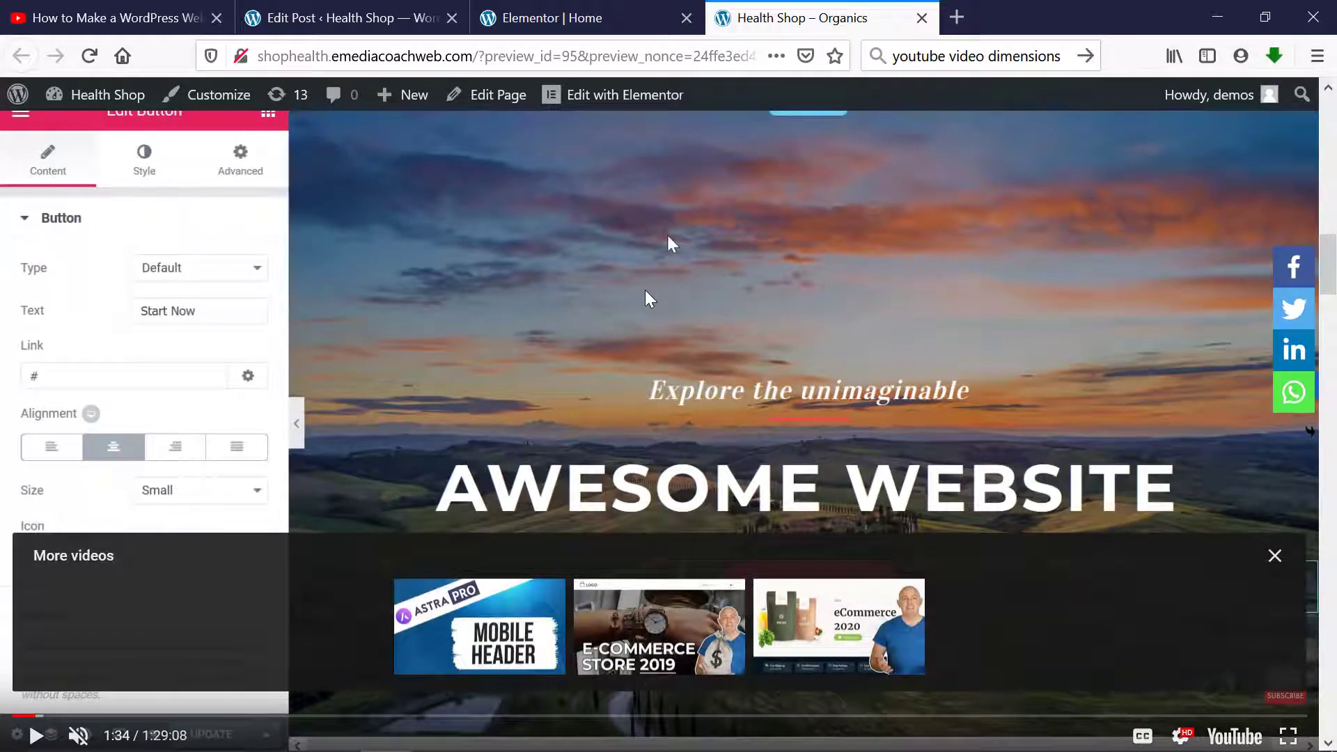
{"action": "left_click", "coordinate": [1274, 555]}
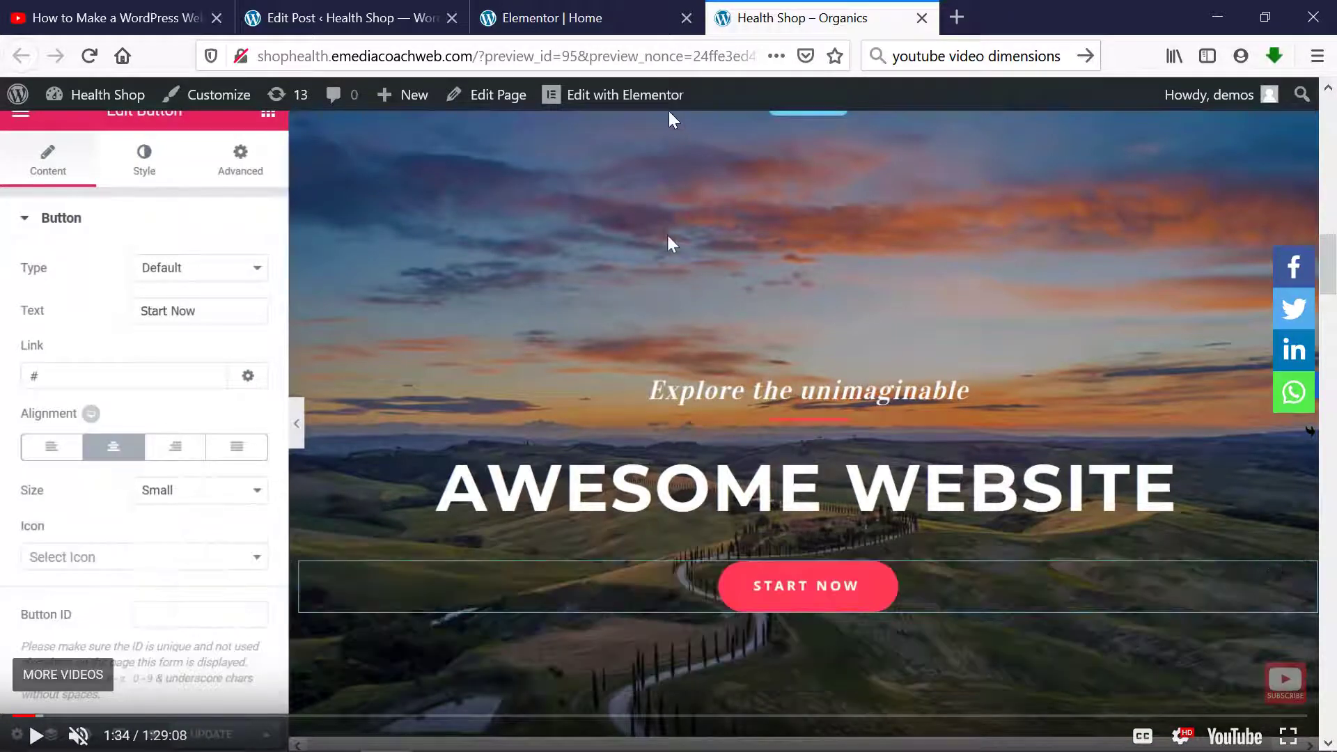
{"action": "key", "text": "space"}
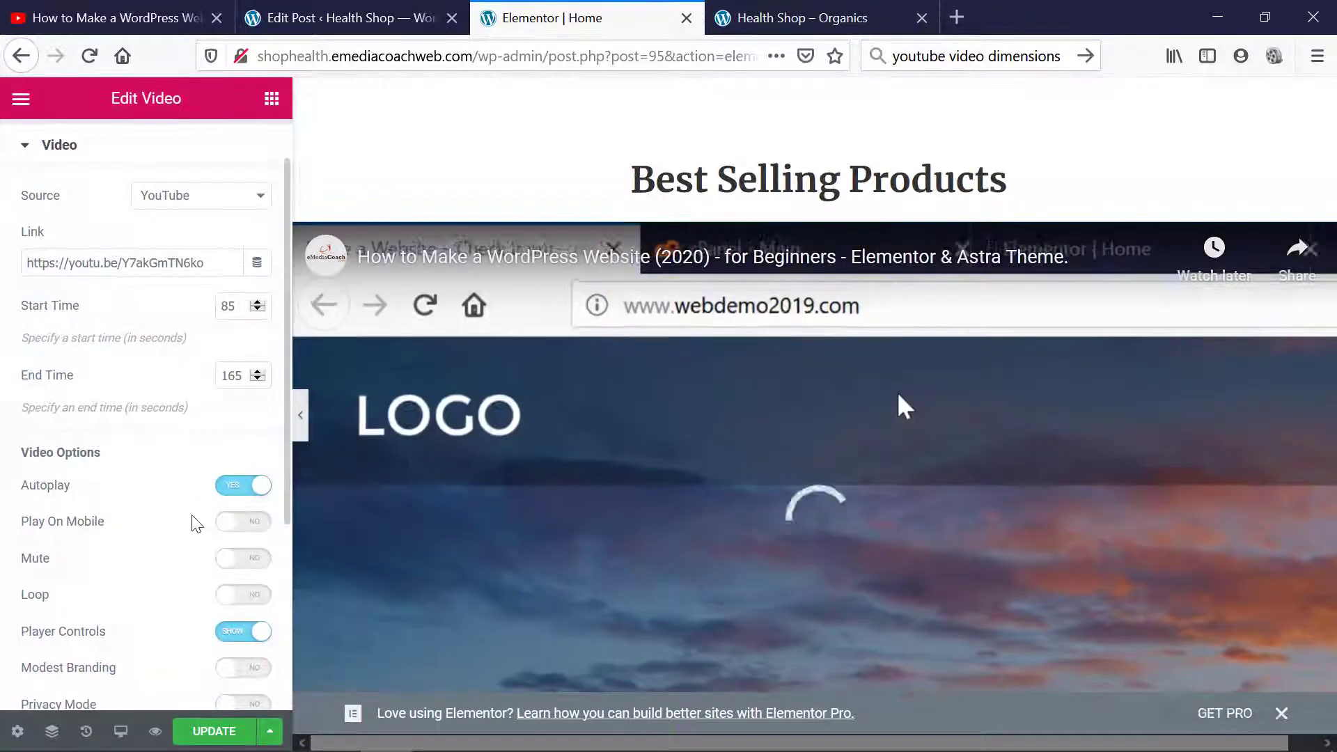
Step: Try the Video widget's Loop option and switch it back off
{"action": "scroll", "coordinate": [191, 523], "scroll_direction": "down", "scroll_amount": 1}
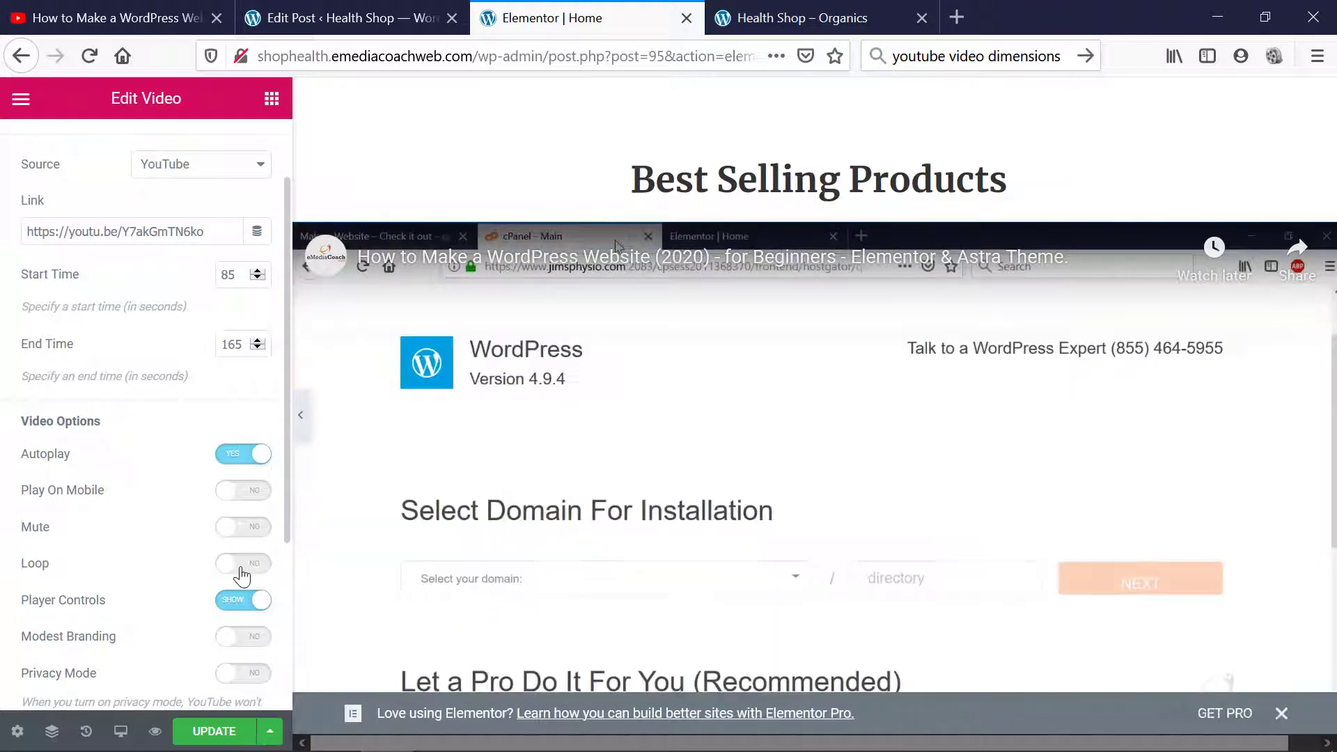
{"action": "left_click", "coordinate": [244, 563]}
{"action": "scroll", "coordinate": [239, 561], "scroll_direction": "down", "scroll_amount": 2}
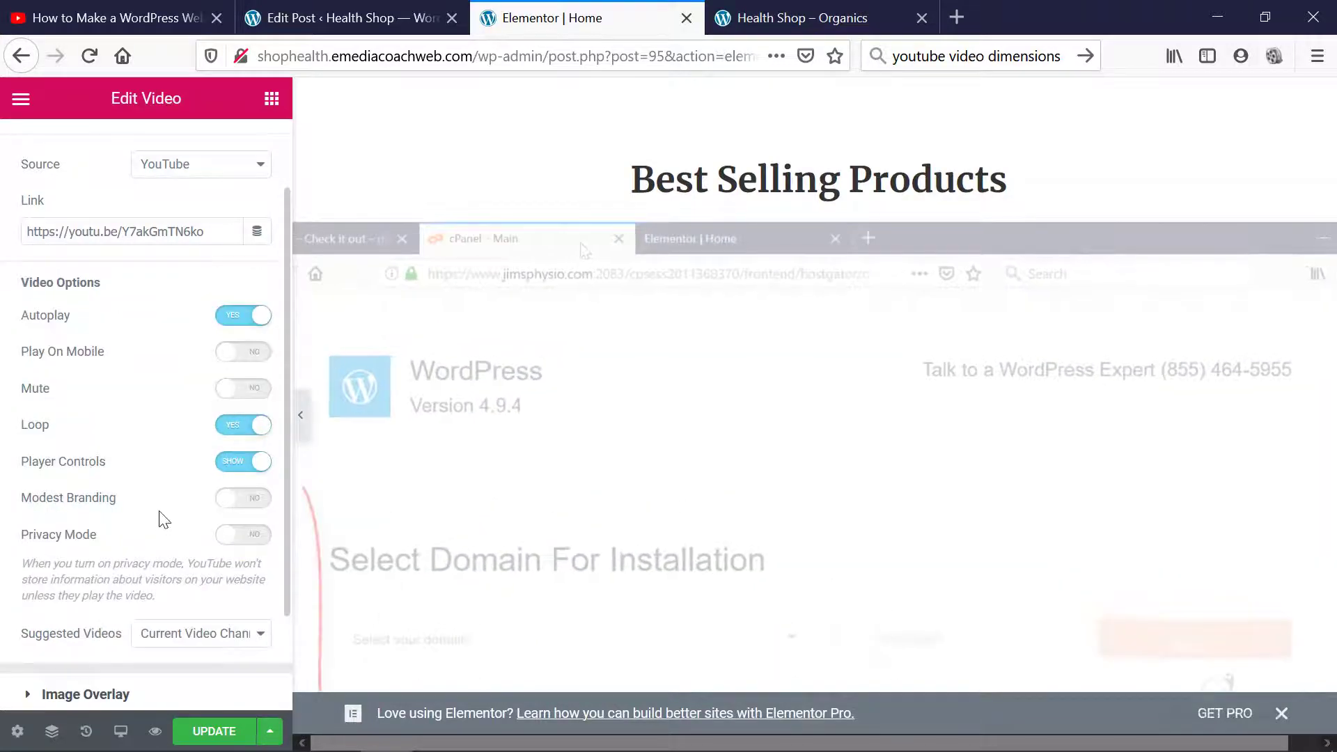
{"action": "scroll", "coordinate": [131, 465], "scroll_direction": "up", "scroll_amount": 1}
{"action": "scroll", "coordinate": [135, 466], "scroll_direction": "down", "scroll_amount": 1}
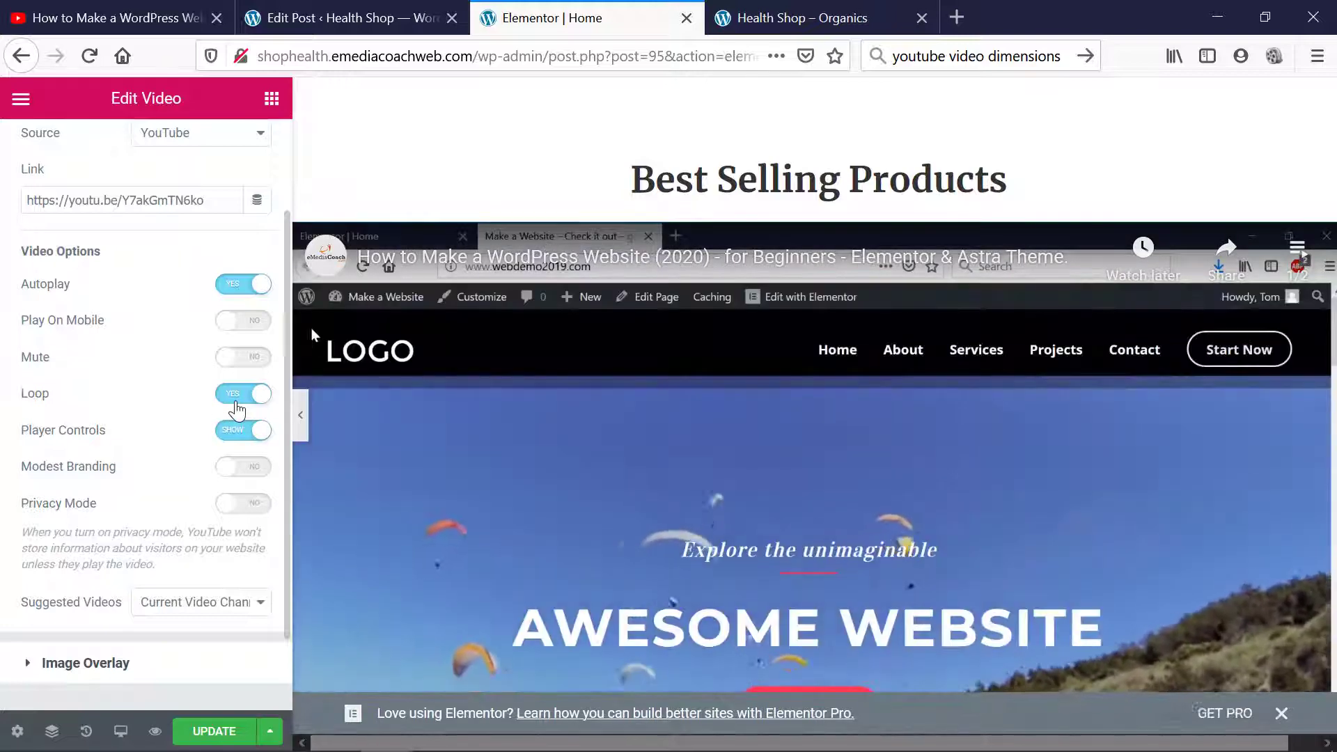
{"action": "left_click", "coordinate": [241, 394]}
{"action": "scroll", "coordinate": [206, 481], "scroll_direction": "down", "scroll_amount": 1}
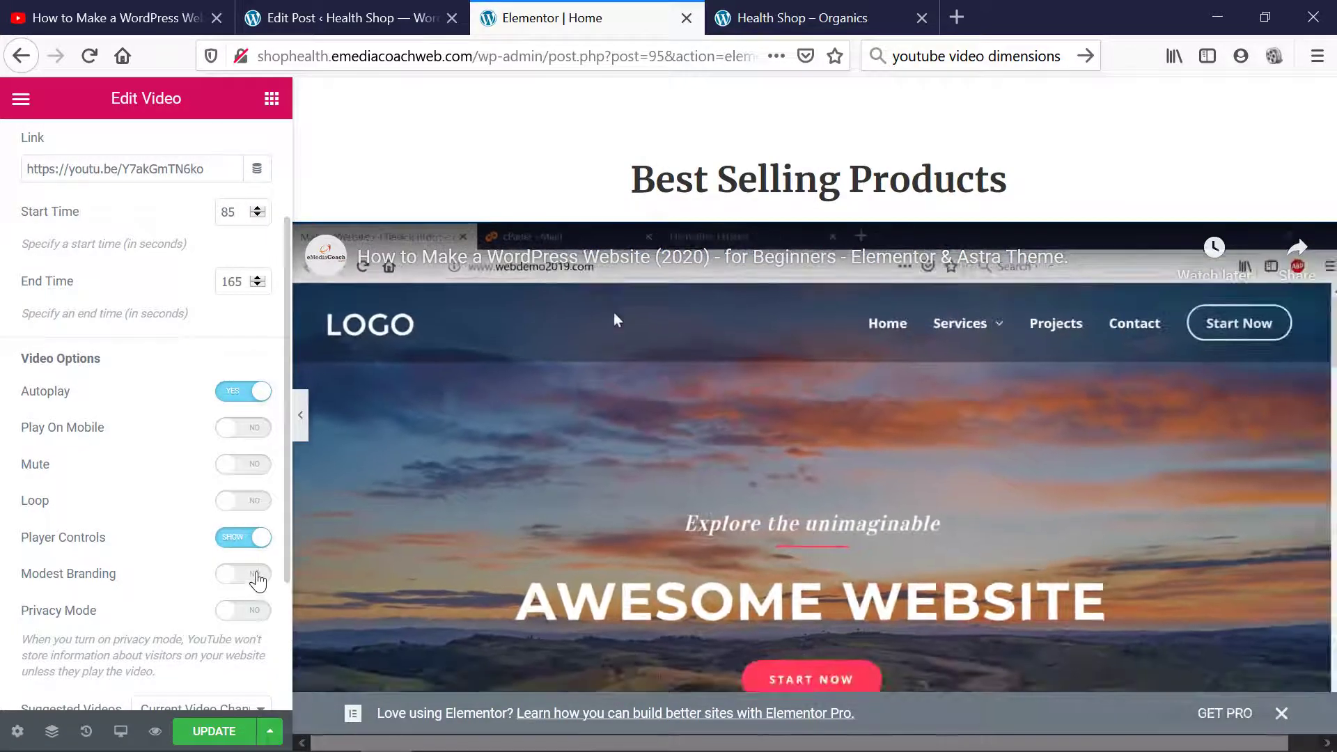
Step: Enable Modest Branding for the Video widget and set Suggested Videos to Any Video
{"action": "left_click", "coordinate": [256, 578]}
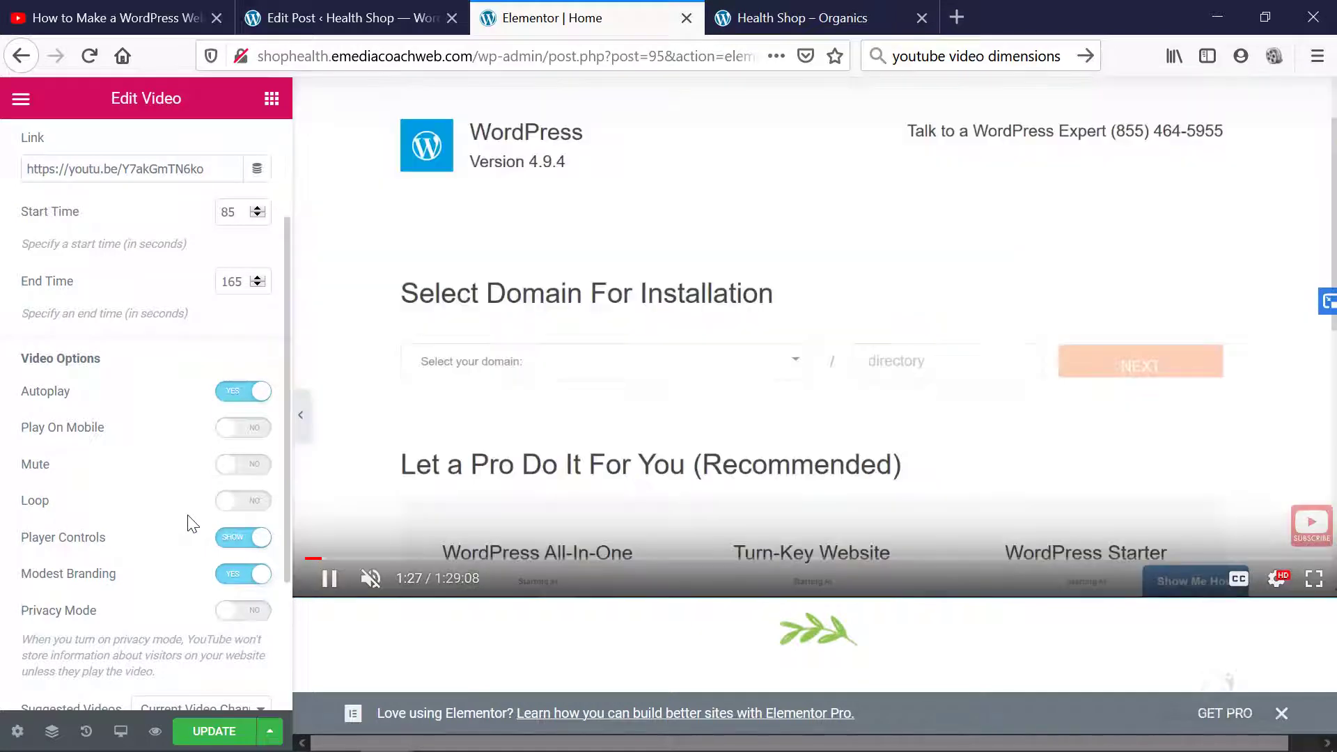
{"action": "scroll", "coordinate": [193, 524], "scroll_direction": "down", "scroll_amount": 2}
{"action": "left_click", "coordinate": [204, 647]}
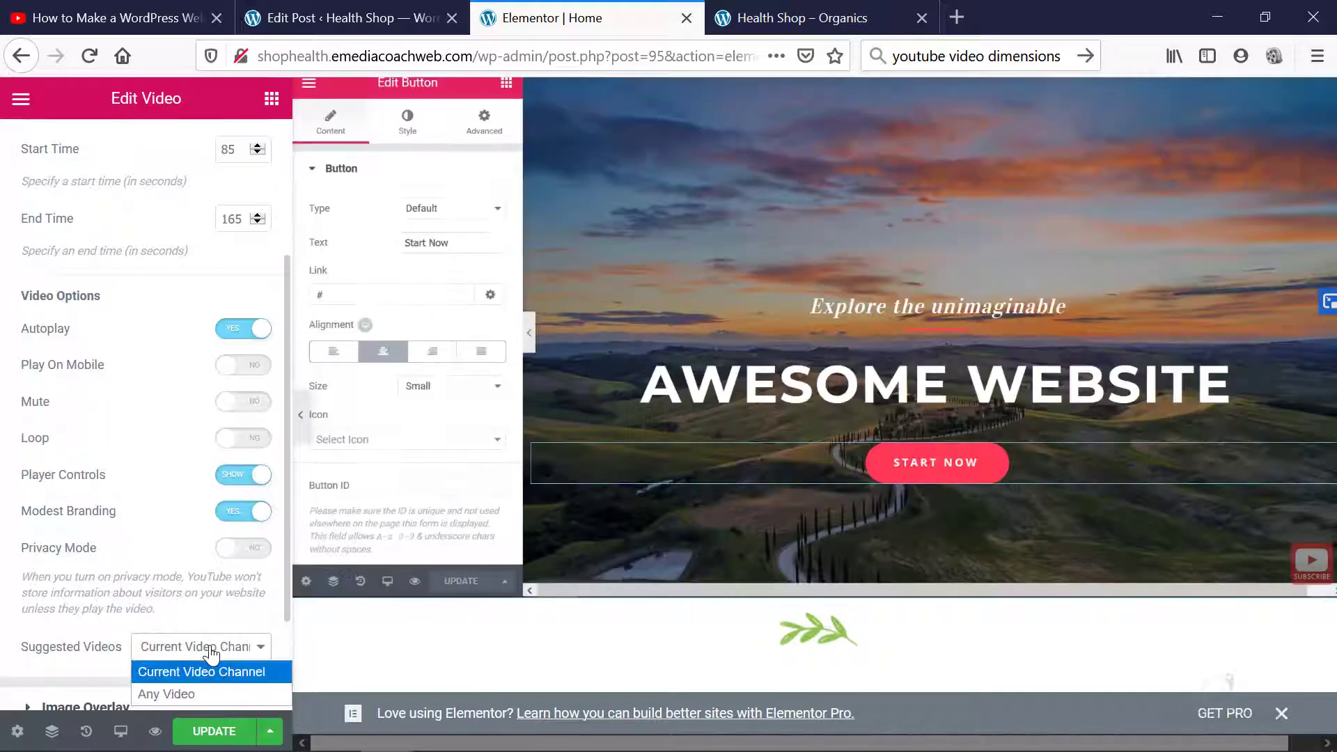
{"action": "left_click", "coordinate": [189, 694]}
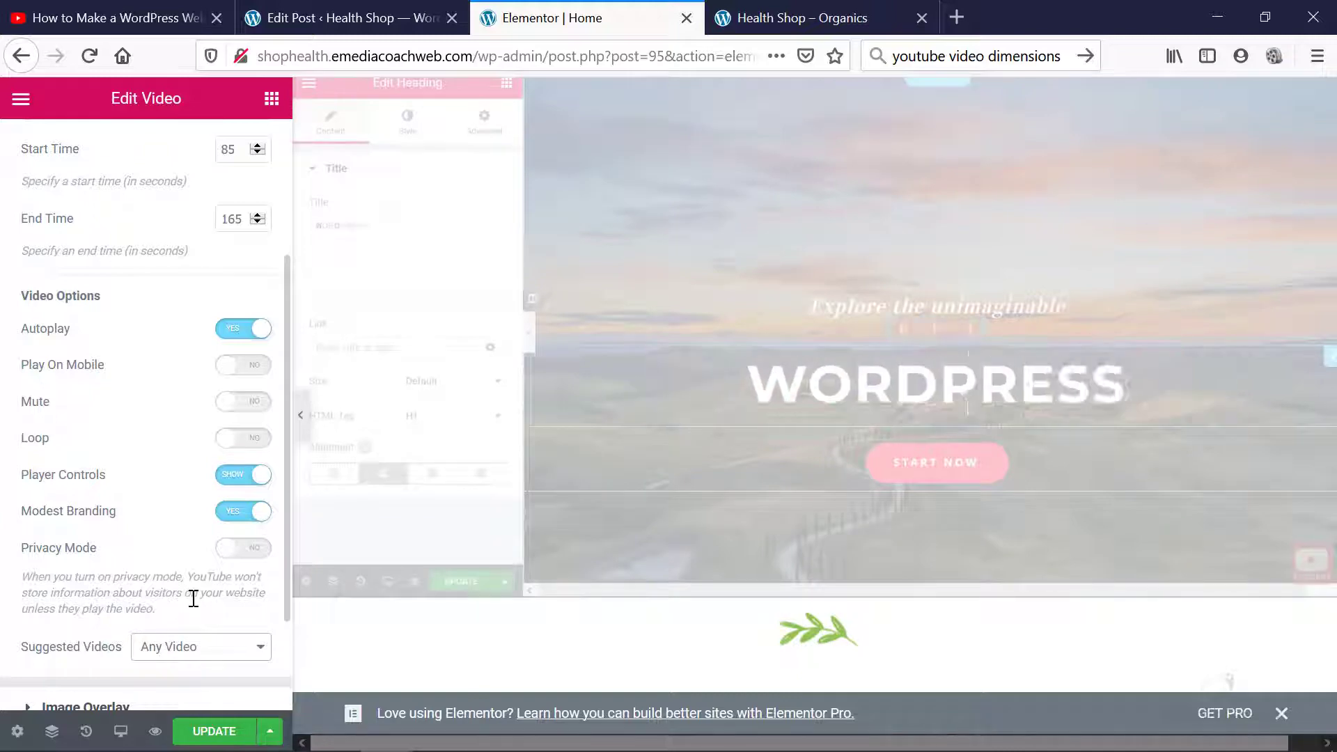
Step: Examine the Video widget's Image Overlay, Style and Advanced settings, and return to its Content settings
{"action": "scroll", "coordinate": [194, 606], "scroll_direction": "down", "scroll_amount": 2}
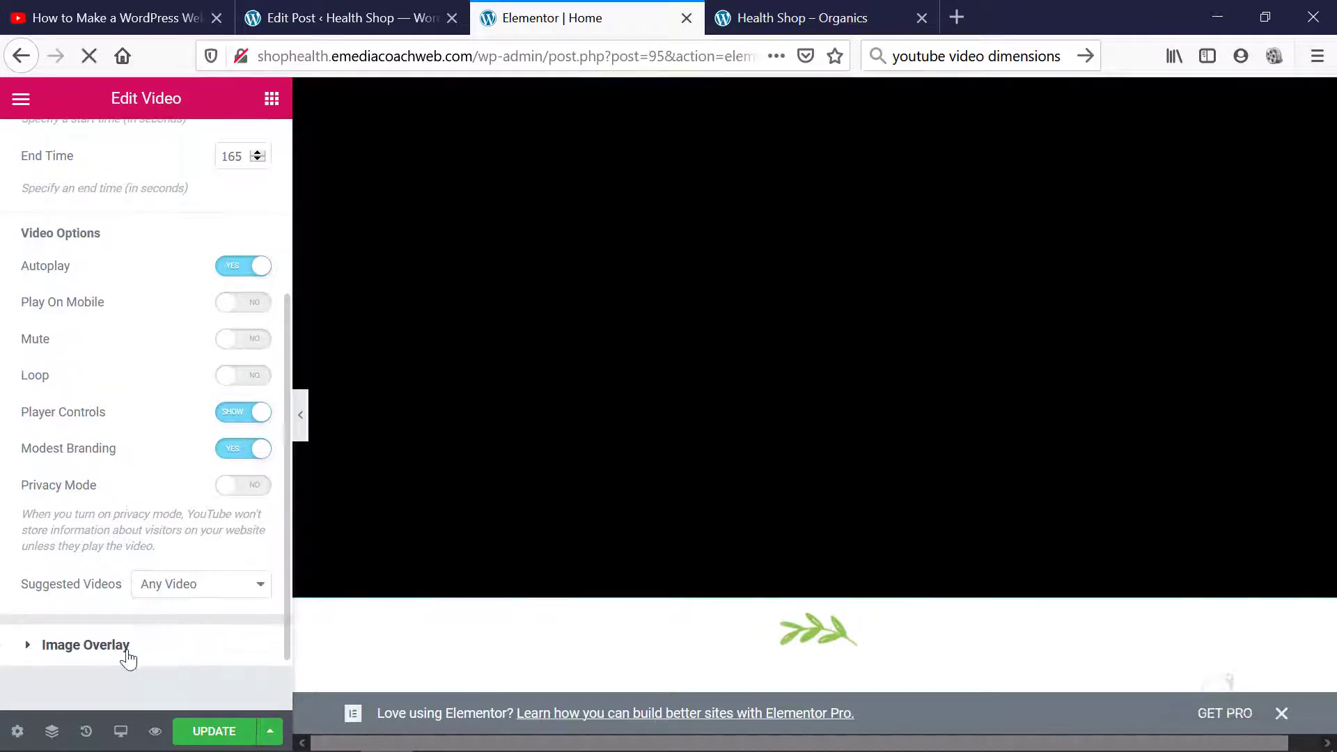
{"action": "left_click", "coordinate": [124, 647]}
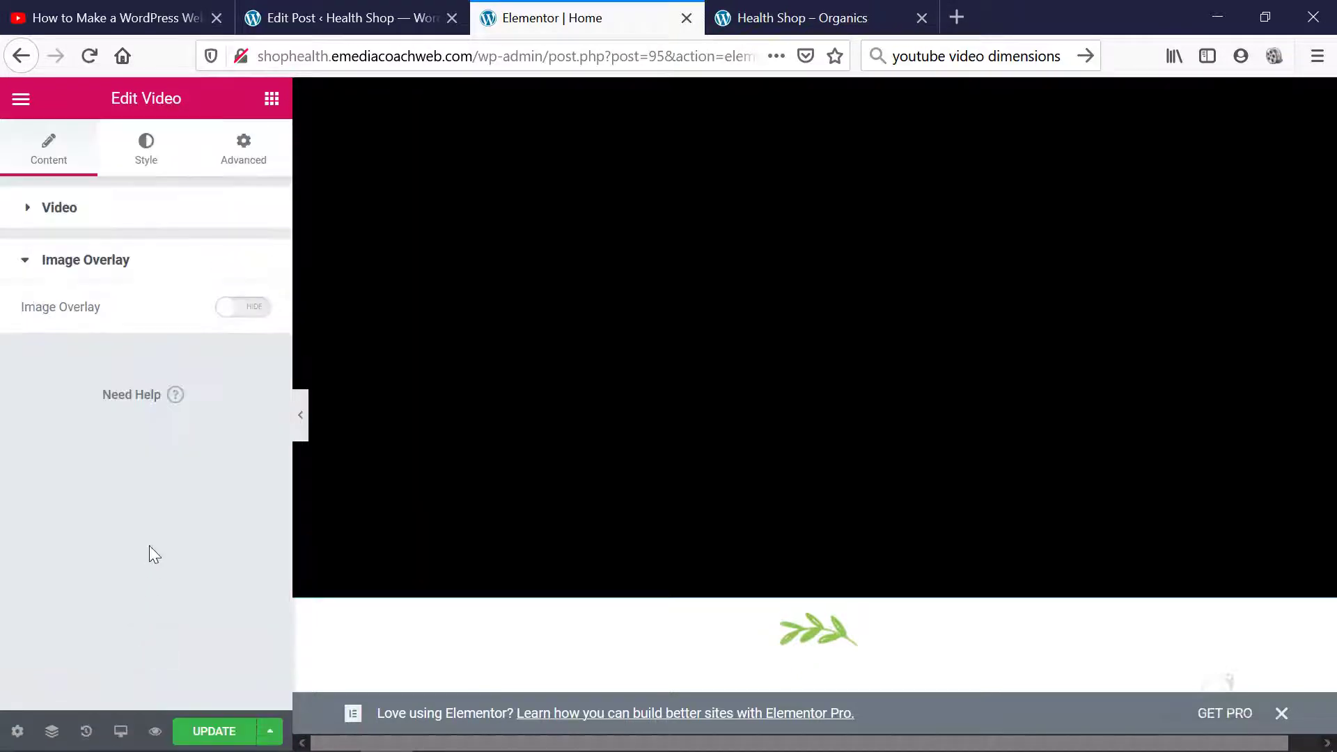
{"action": "left_click", "coordinate": [32, 258]}
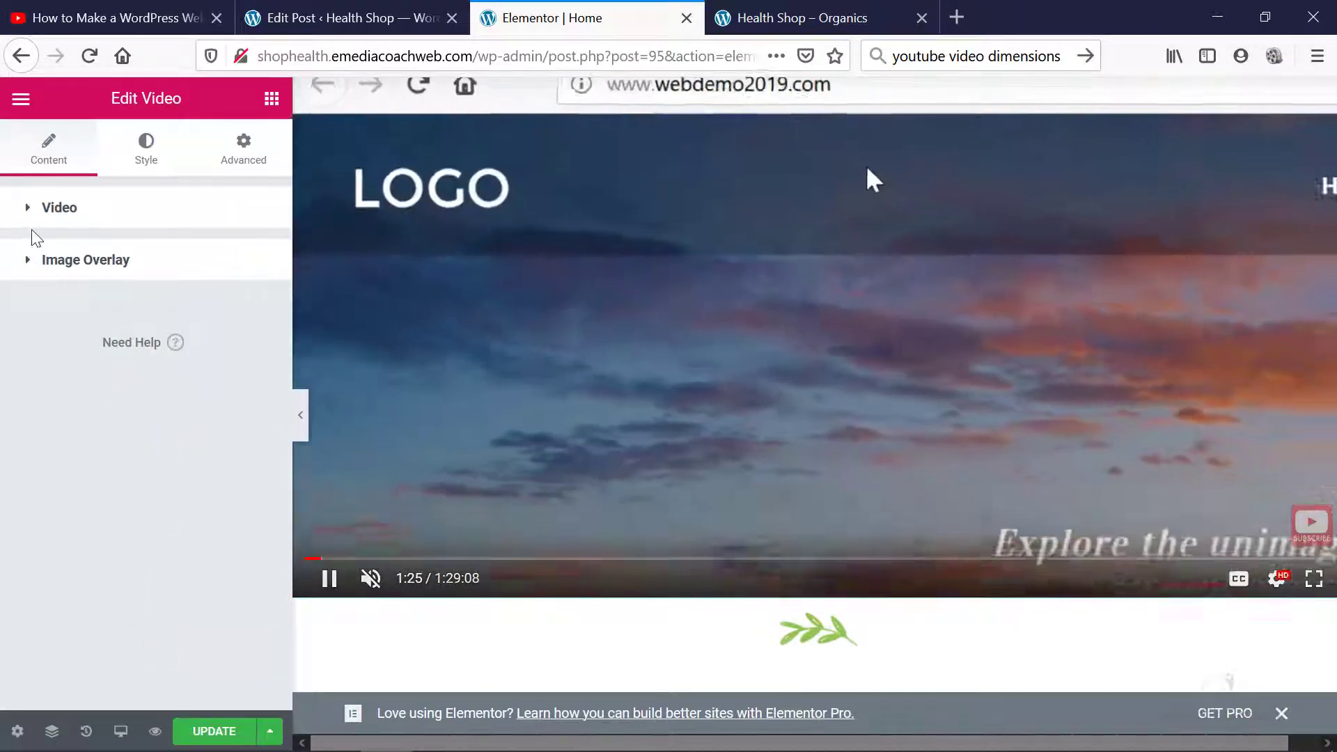
{"action": "left_click", "coordinate": [39, 209]}
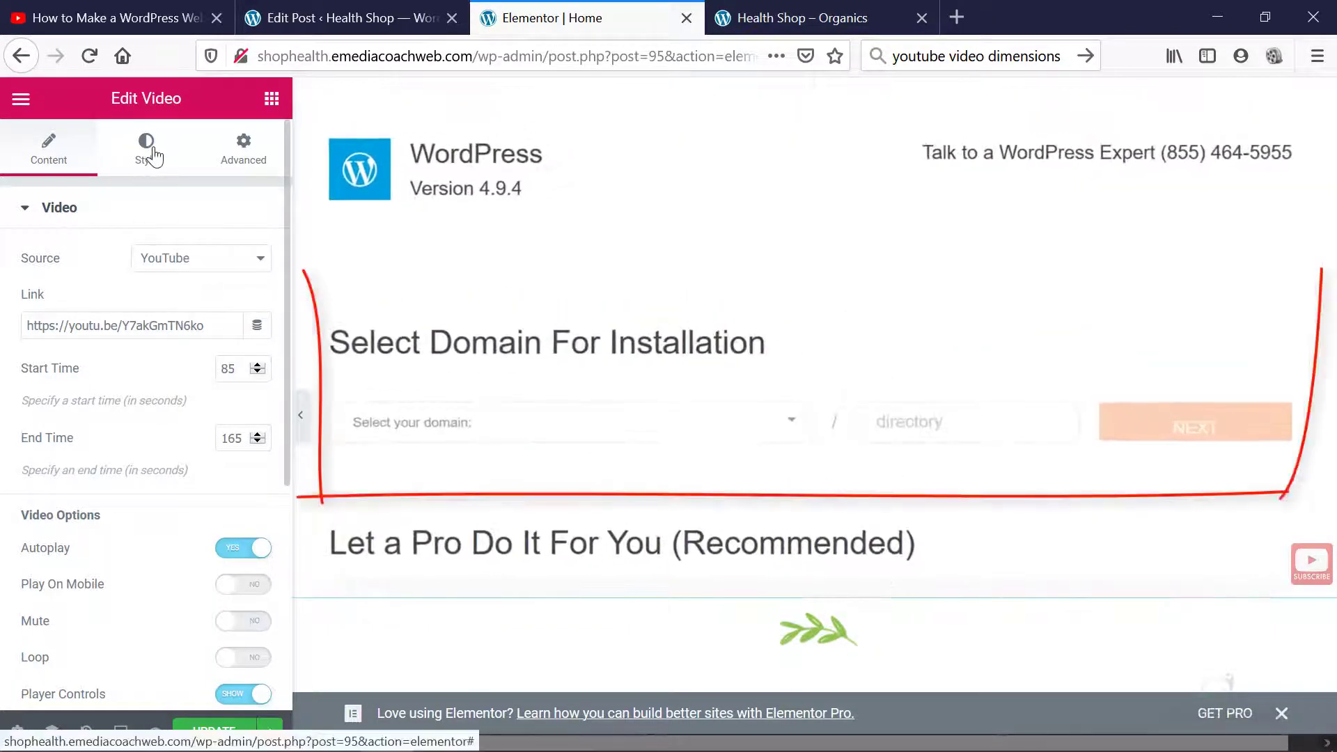
{"action": "left_click", "coordinate": [155, 156]}
{"action": "left_click", "coordinate": [243, 149]}
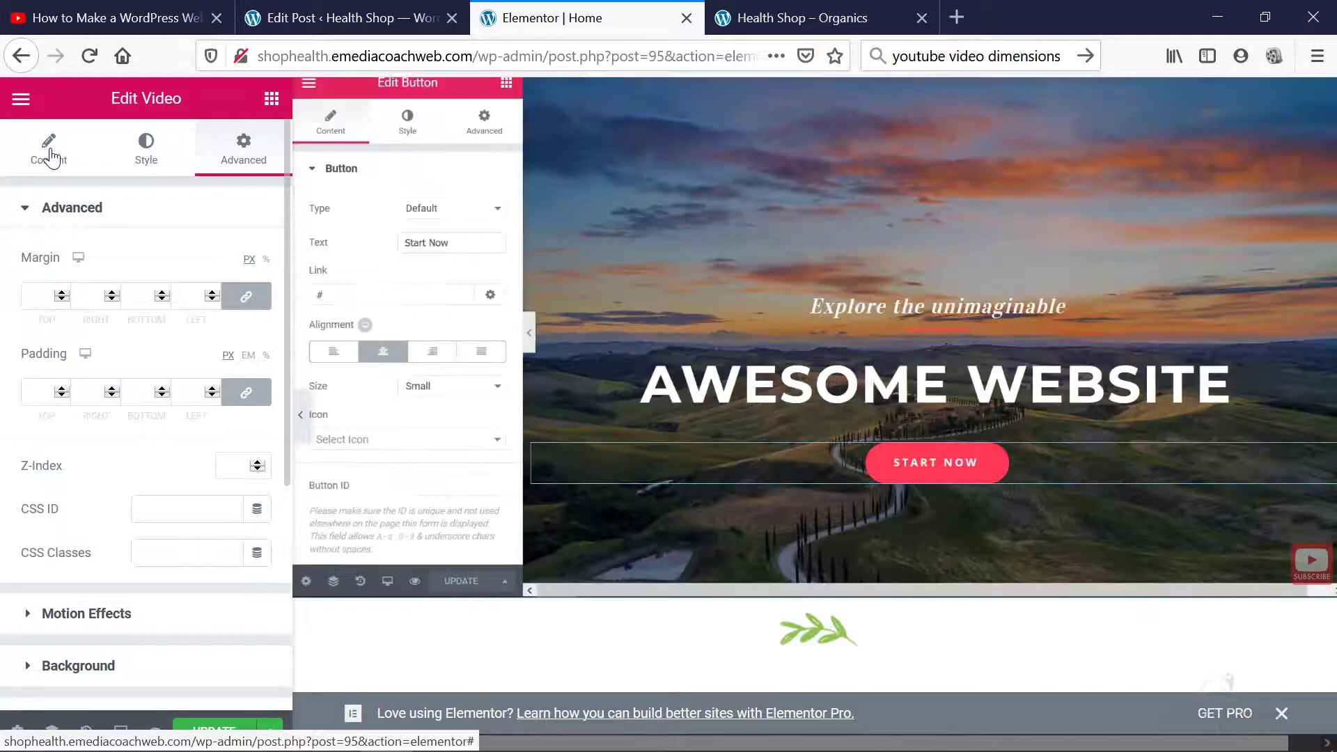
{"action": "left_click", "coordinate": [51, 158]}
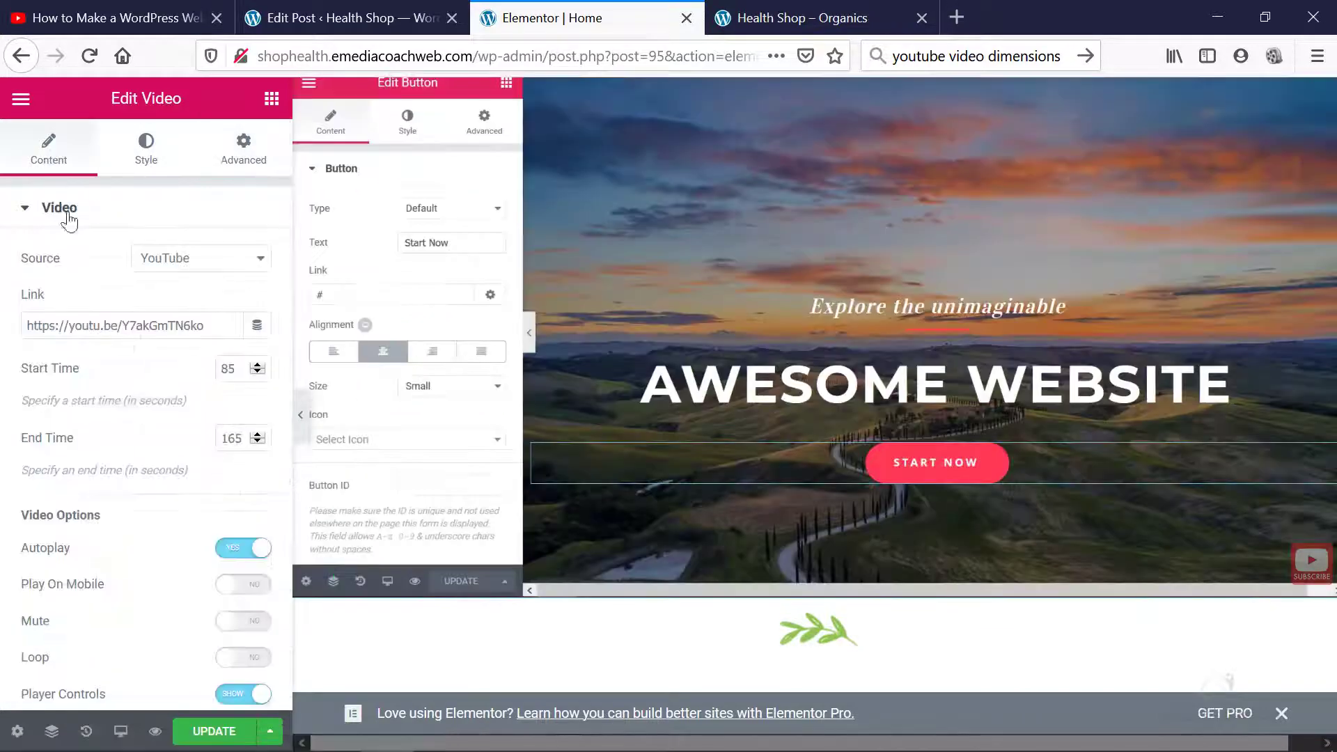
Step: Update the home page and check the video's automatic playback in the site preview
{"action": "left_click", "coordinate": [213, 733]}
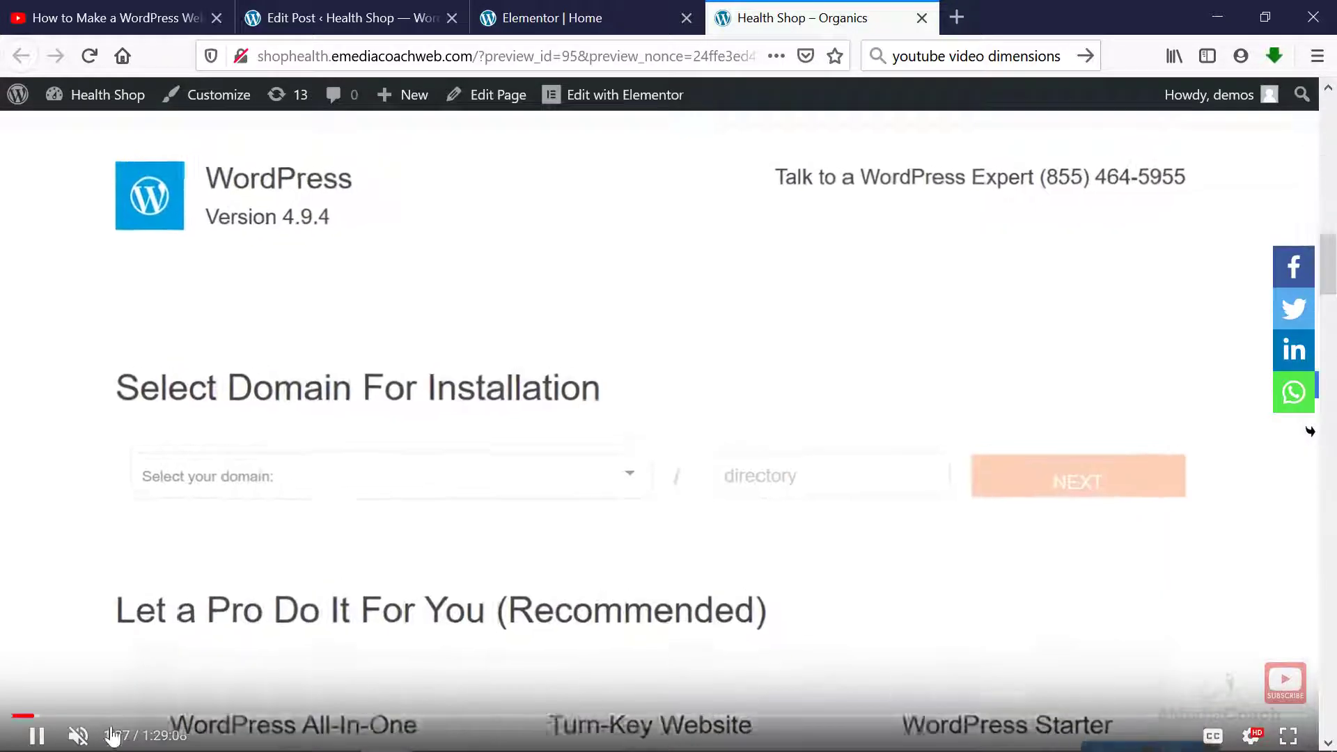
{"action": "left_click", "coordinate": [612, 251]}
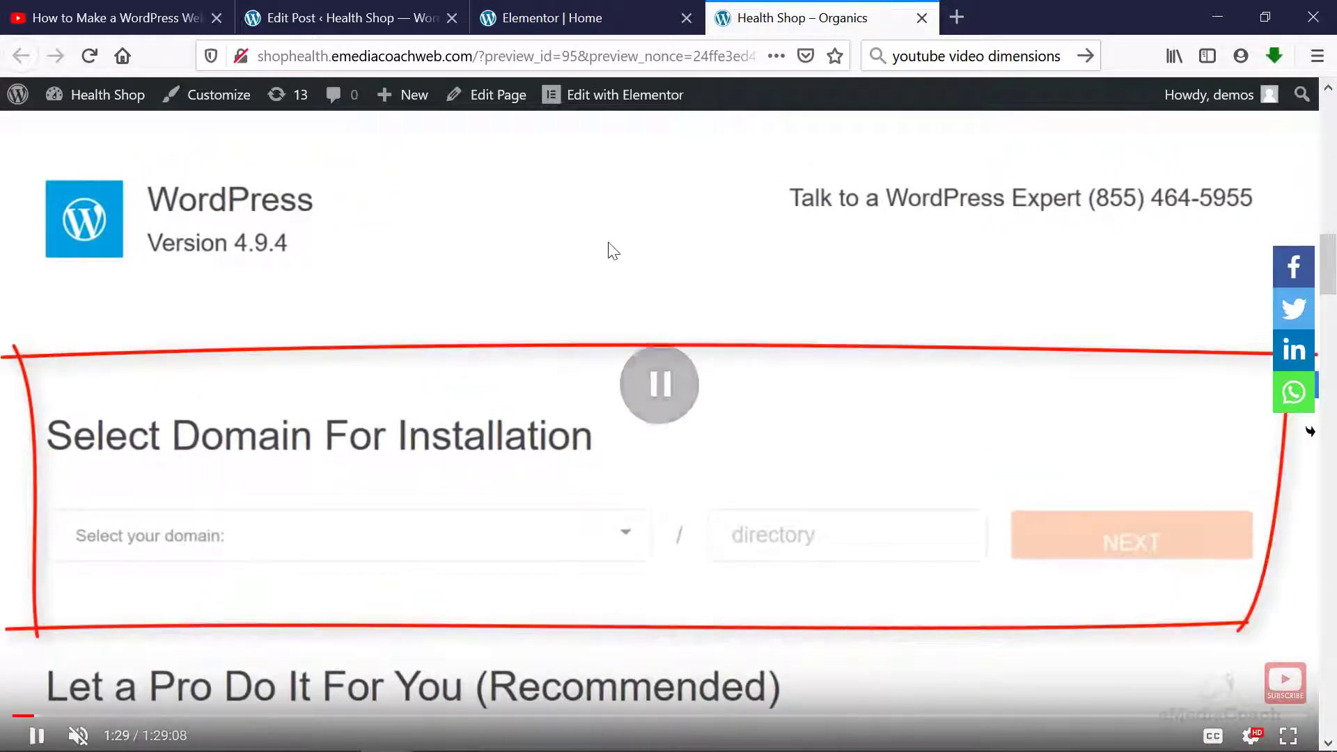
Step: Return to the Elementor editor and delete the Video widget below the "Best Selling Products" heading
{"action": "left_click", "coordinate": [557, 17]}
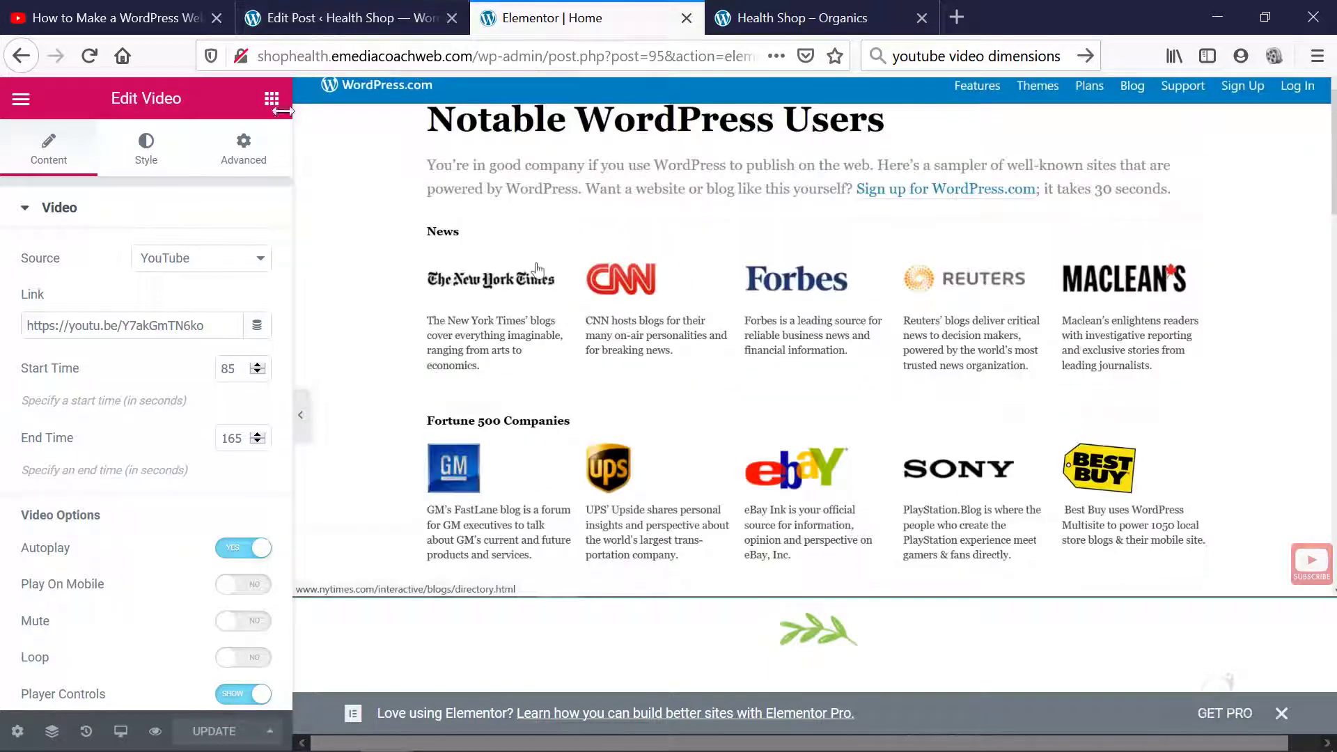
{"action": "left_click", "coordinate": [312, 18]}
{"action": "left_click", "coordinate": [584, 10]}
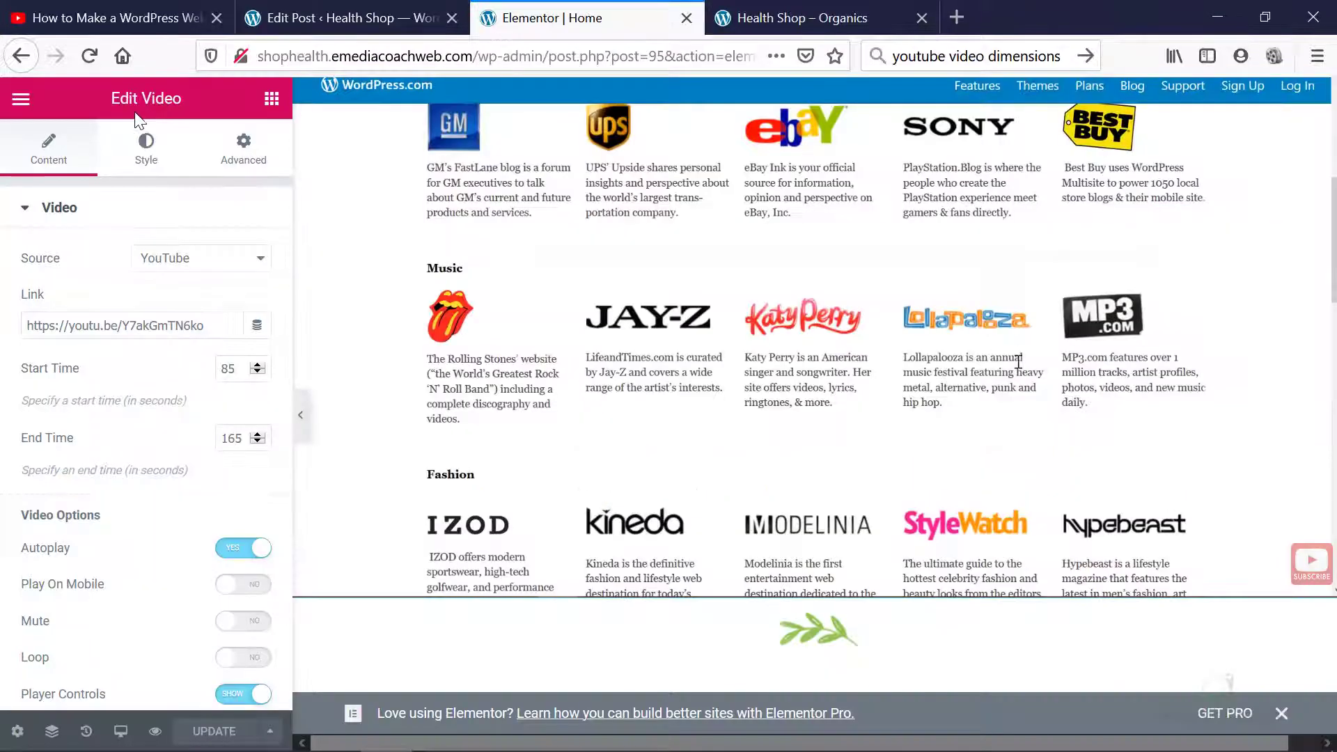
{"action": "scroll", "coordinate": [580, 301], "scroll_direction": "down", "scroll_amount": 6}
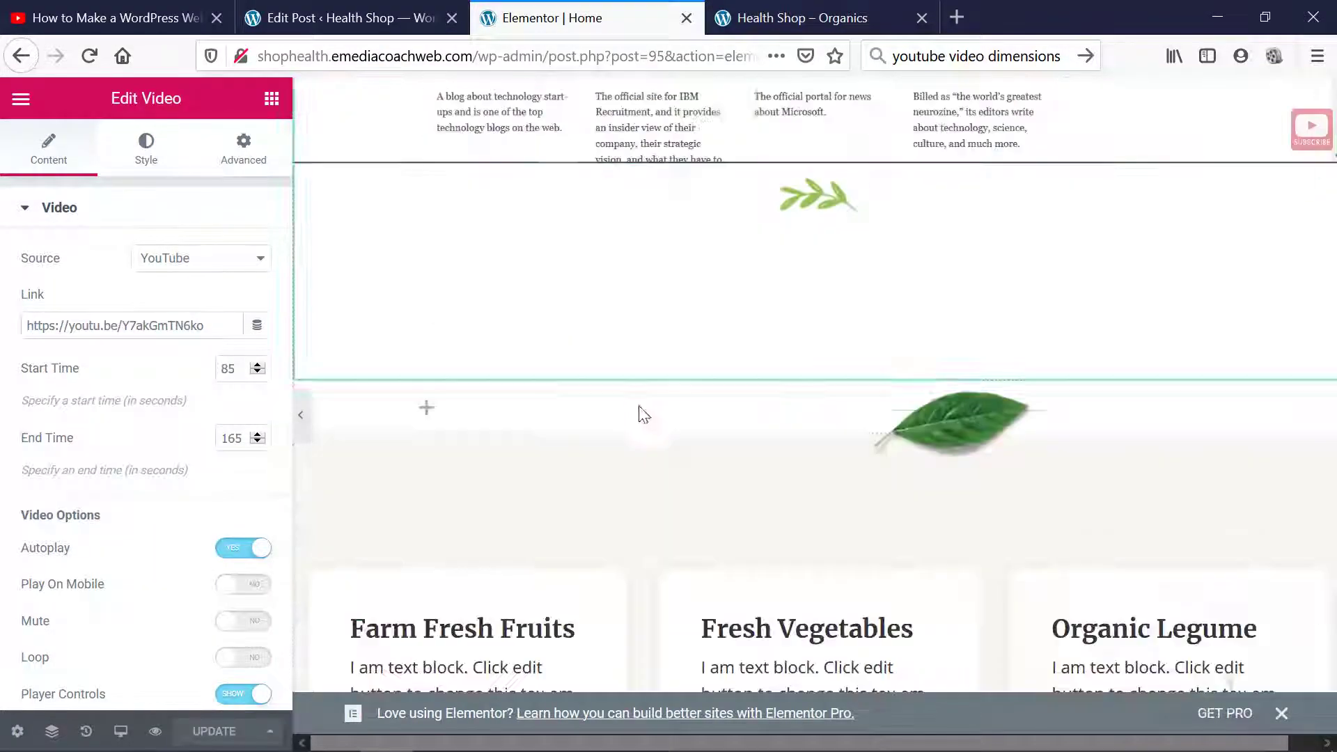
{"action": "left_click", "coordinate": [552, 299]}
{"action": "scroll", "coordinate": [881, 353], "scroll_direction": "up", "scroll_amount": 4}
{"action": "scroll", "coordinate": [881, 352], "scroll_direction": "up", "scroll_amount": 5}
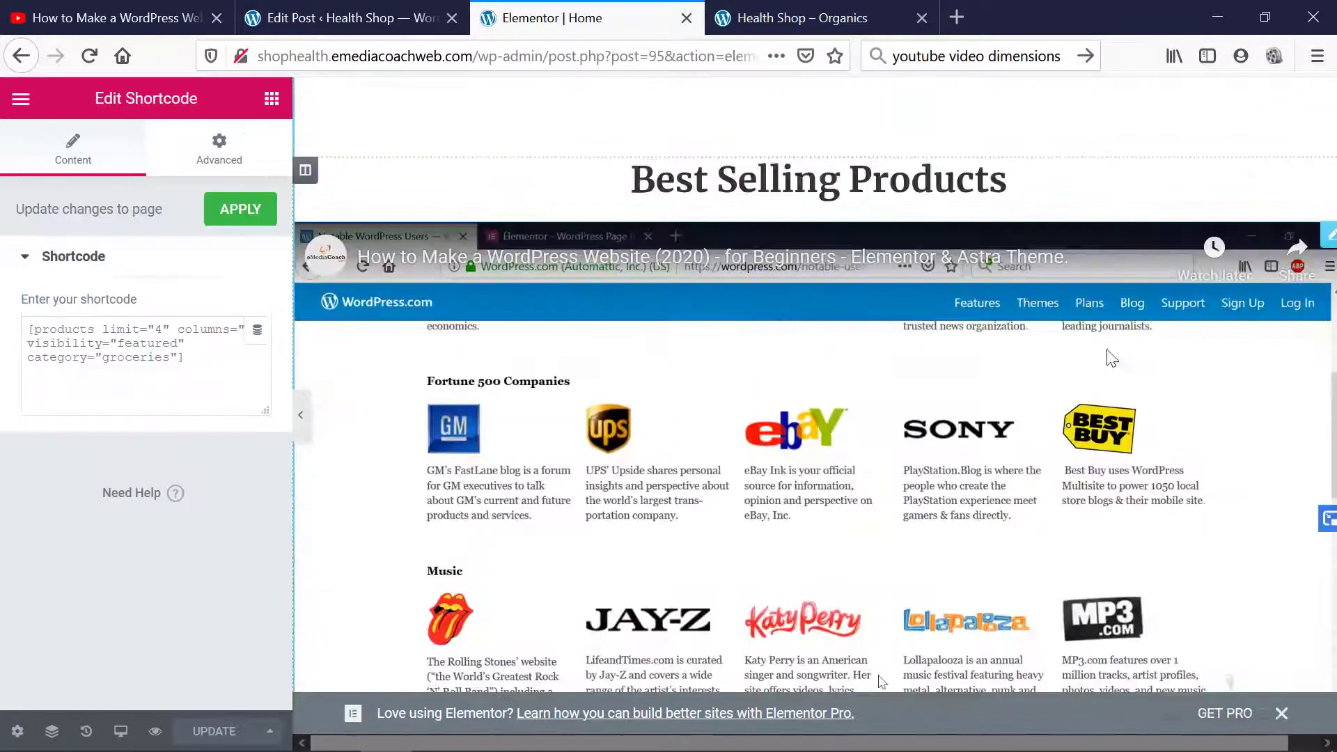
{"action": "left_click", "coordinate": [882, 681]}
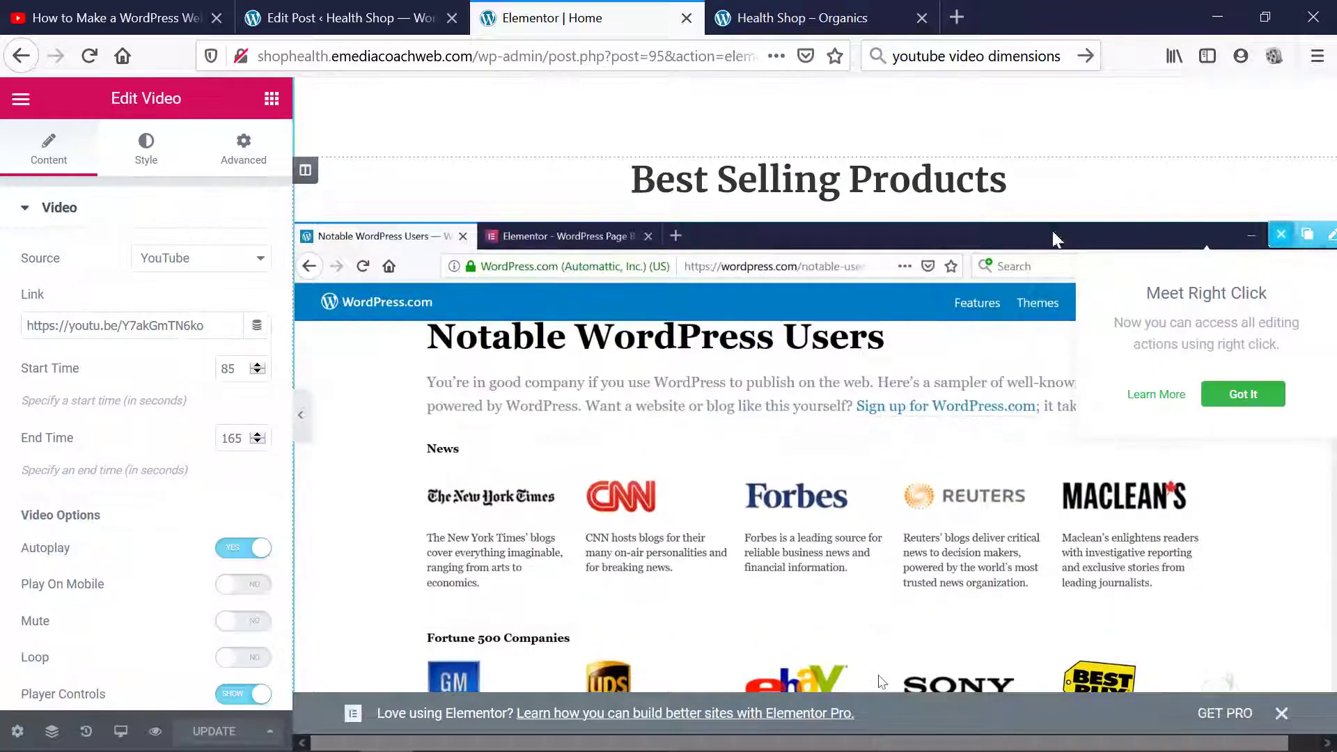
{"action": "left_click", "coordinate": [1281, 235]}
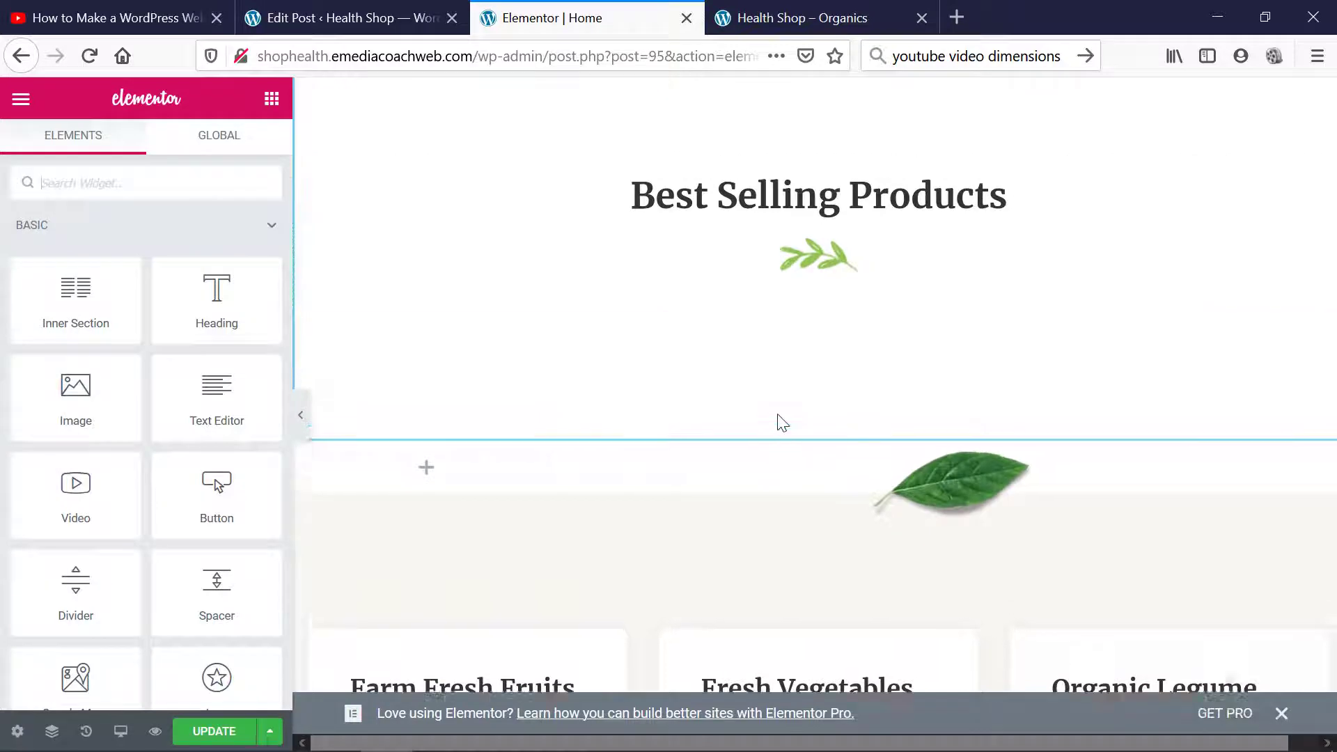
Step: Add a Video widget below the "Highest Rated Products" heading and link it to the WordPress tutorial video on YouTube
{"action": "scroll", "coordinate": [782, 423], "scroll_direction": "up", "scroll_amount": 10}
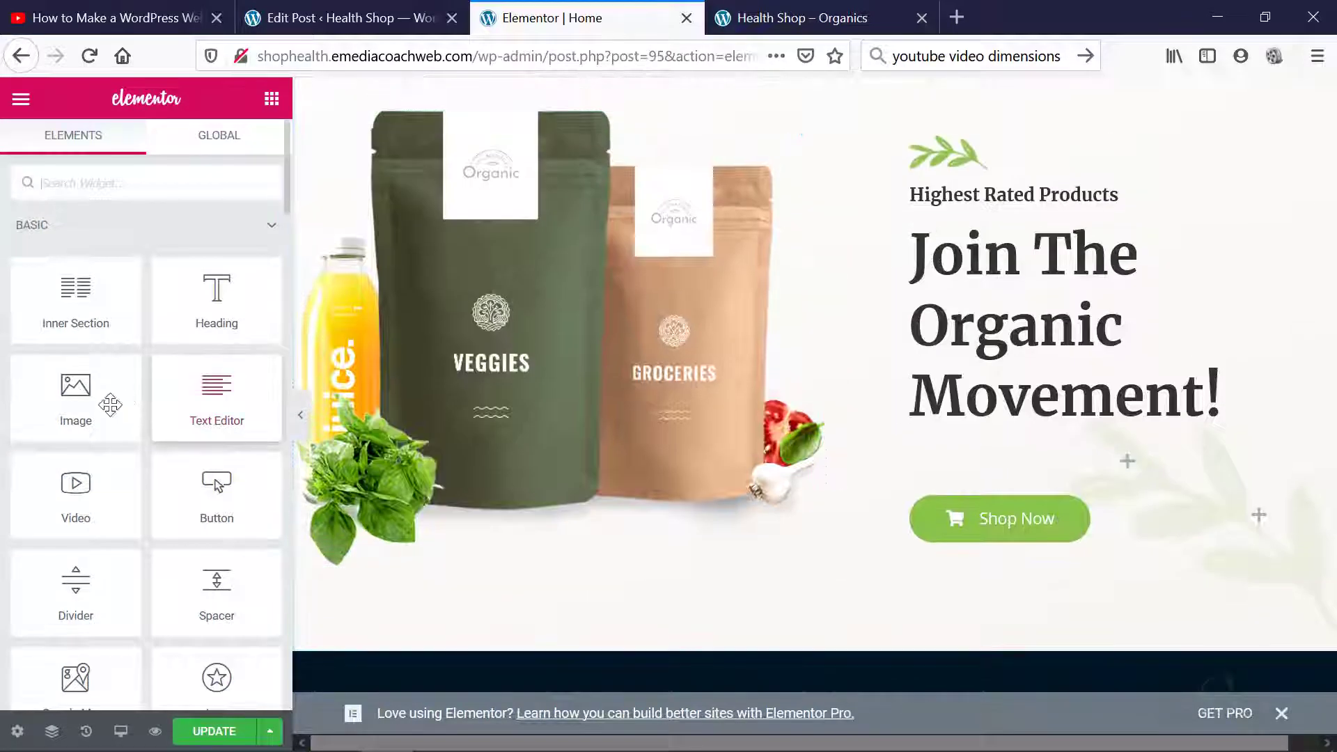
{"action": "left_click_drag", "start_coordinate": [90, 501], "coordinate": [1043, 246]}
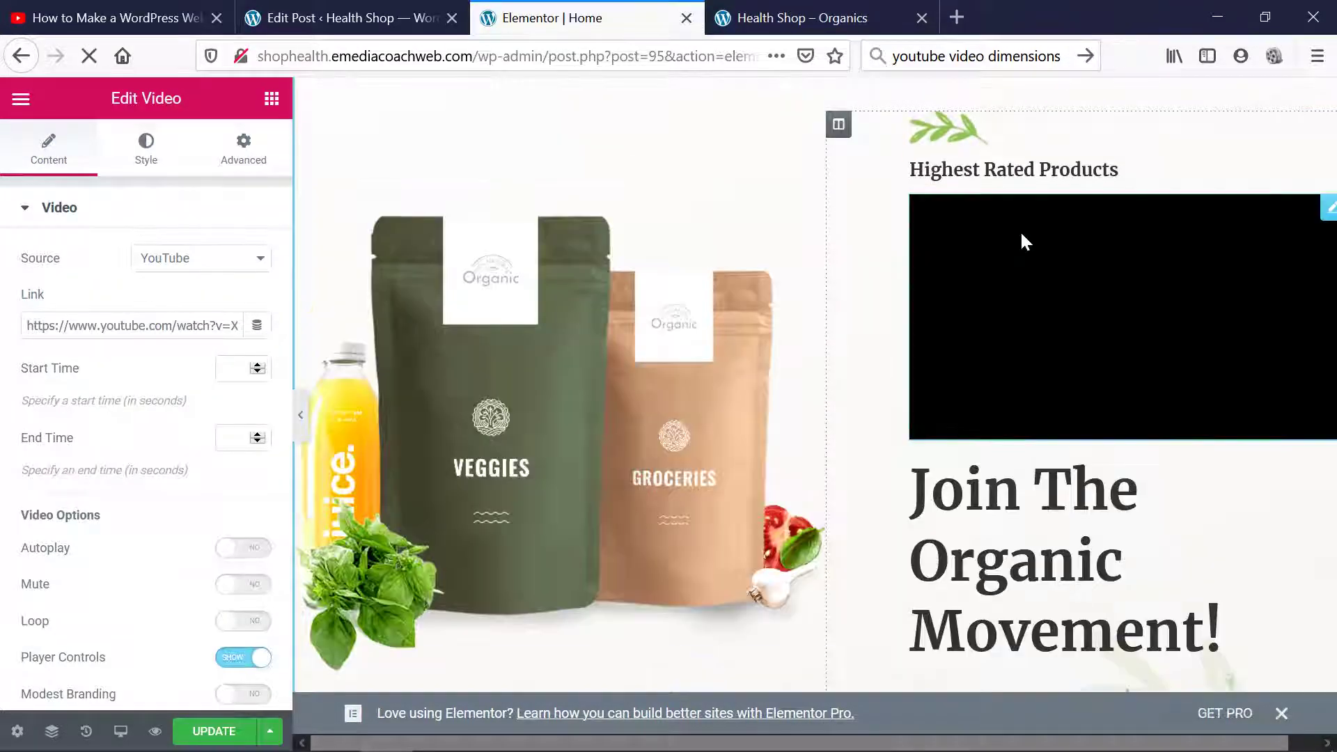
{"action": "left_click", "coordinate": [188, 18]}
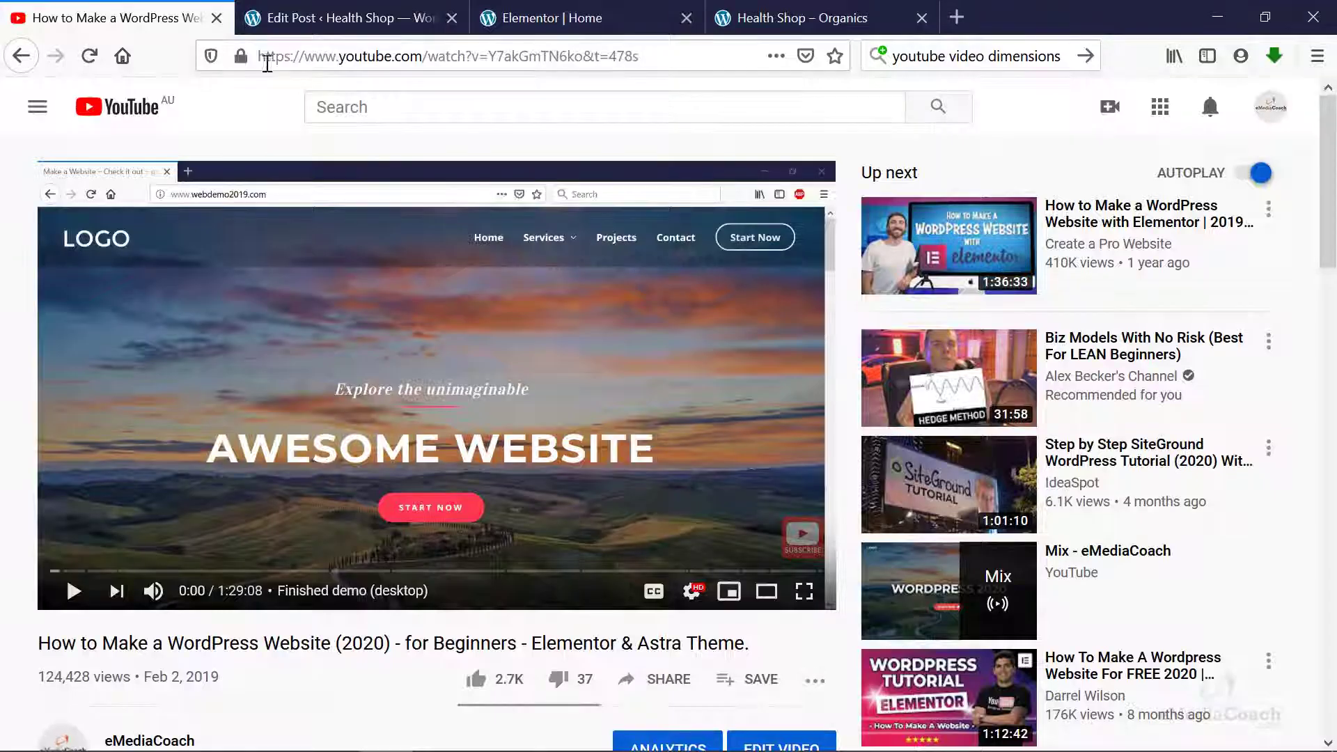
{"action": "right_click", "coordinate": [442, 287]}
{"action": "left_click", "coordinate": [512, 354]}
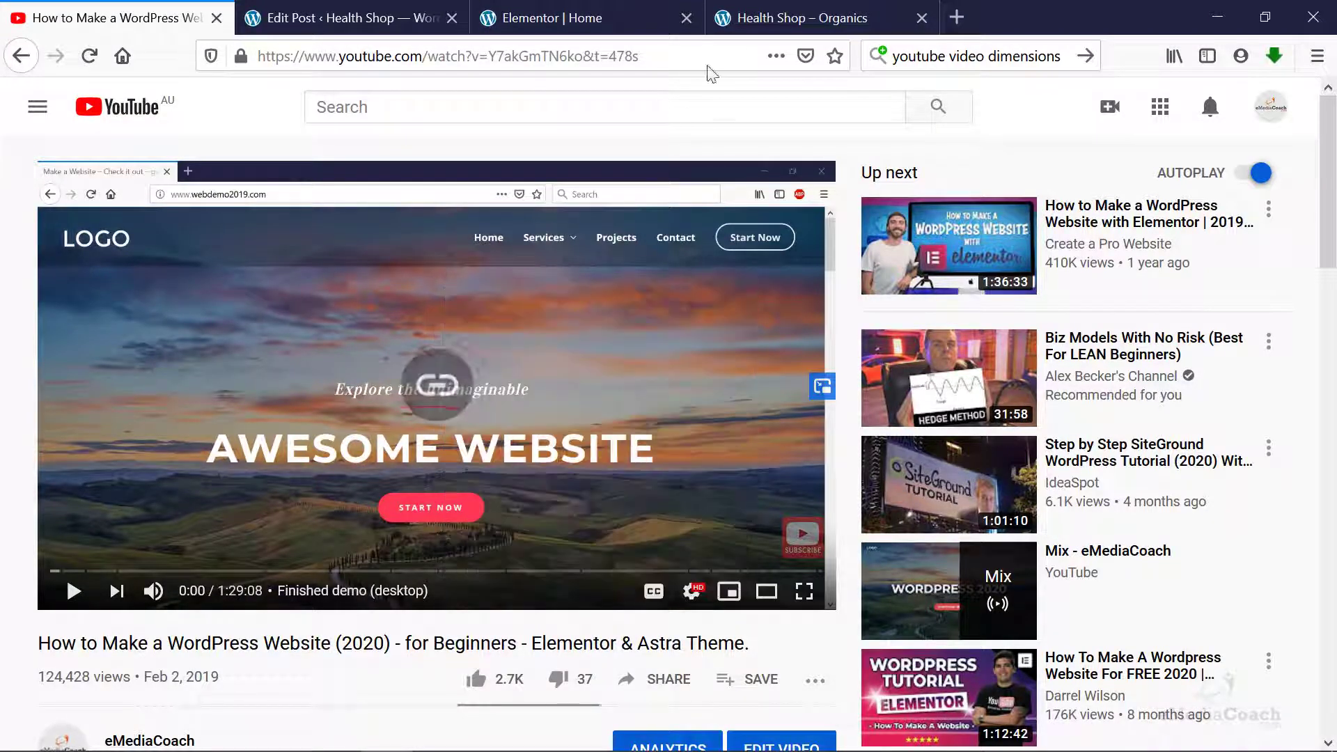
{"action": "left_click", "coordinate": [755, 23]}
{"action": "left_click", "coordinate": [658, 18]}
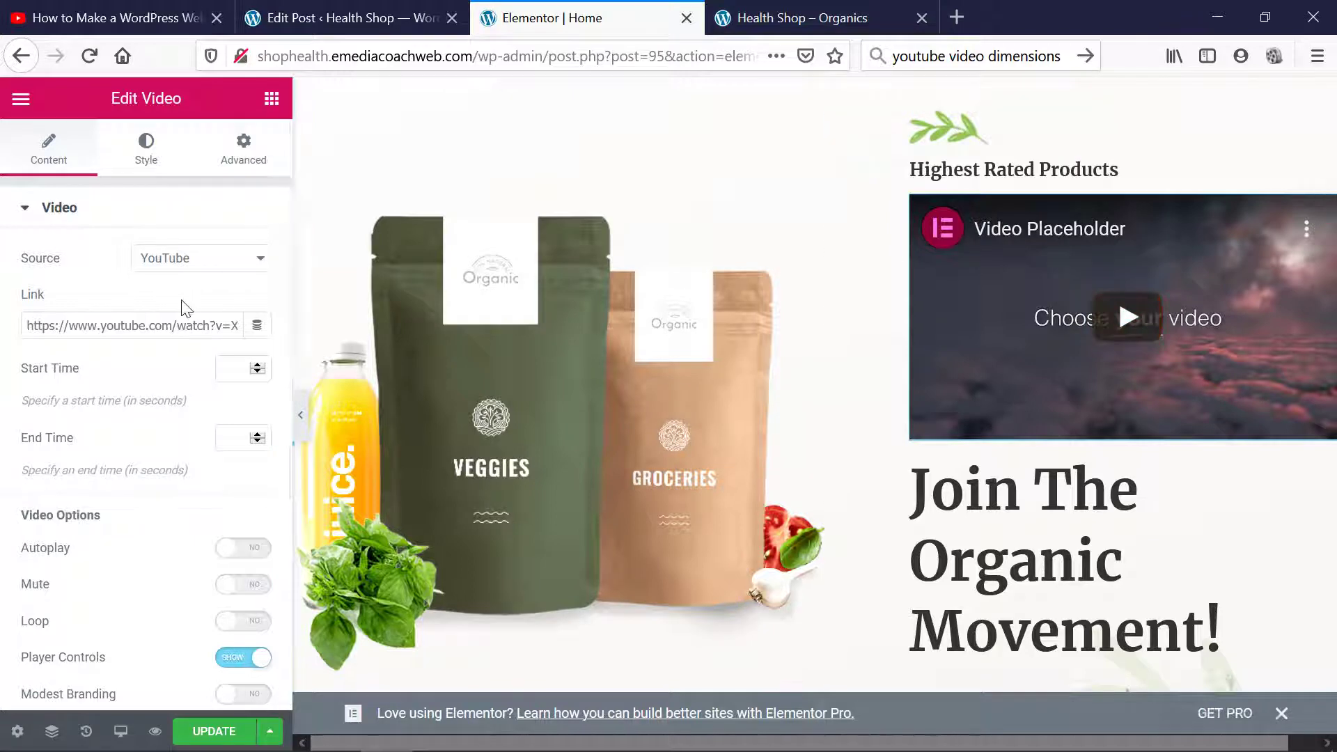
{"action": "key", "text": "ctrl+v"}
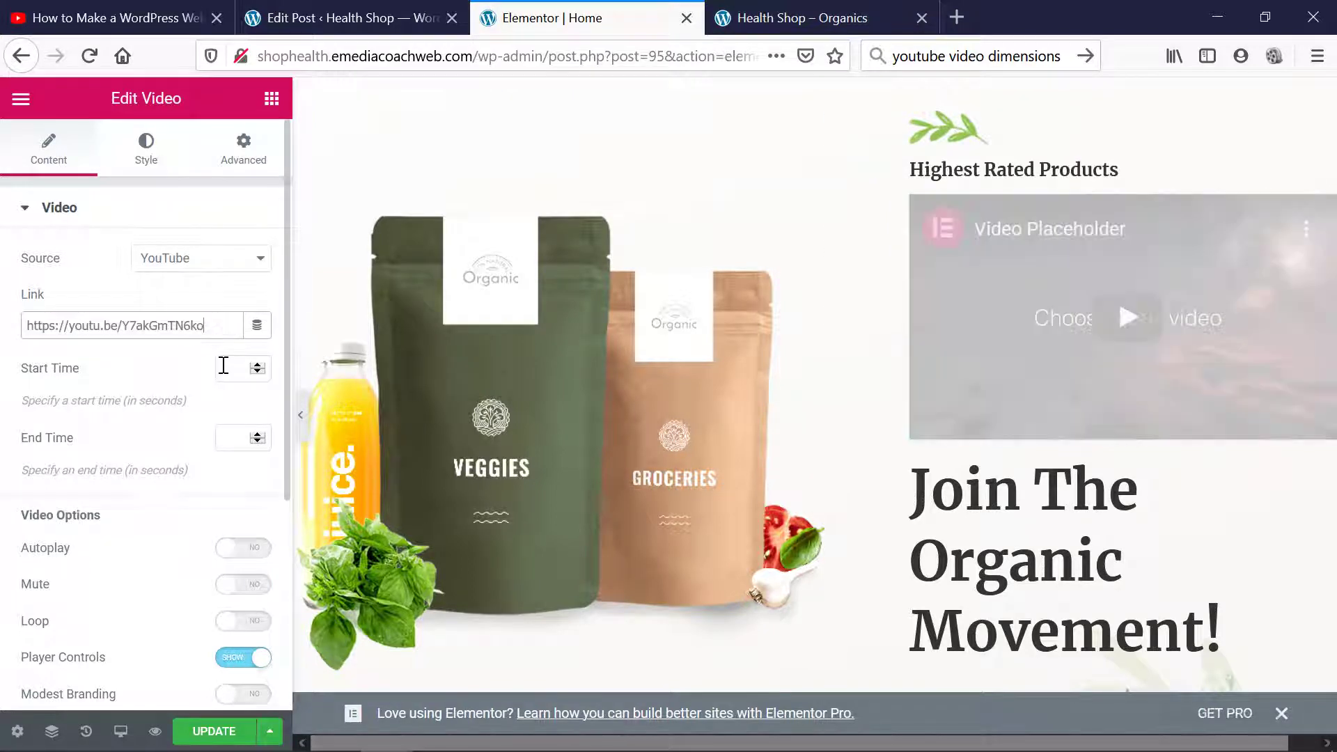
Step: Set the new Video widget to start at 20 seconds, end at 25 seconds and autoplay, and update the page
{"action": "left_click", "coordinate": [220, 367]}
{"action": "type", "text": "20"}
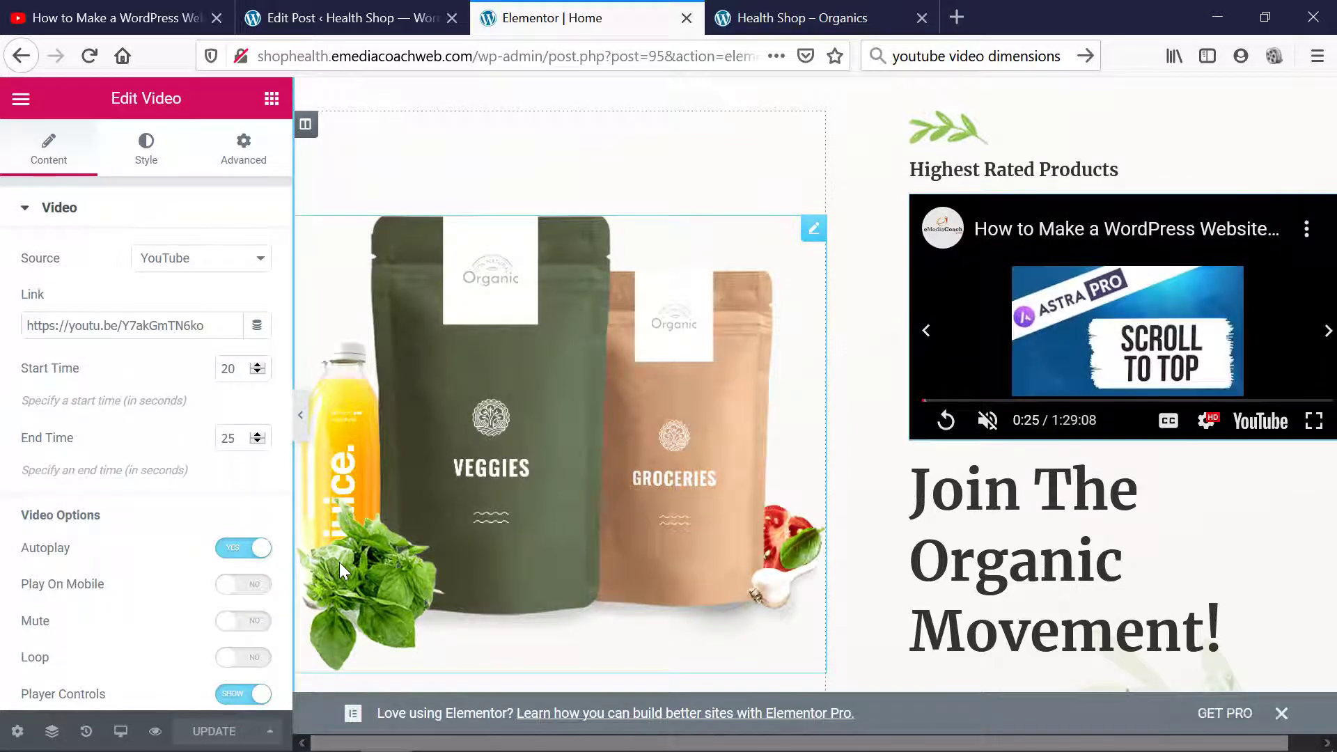
Step: Reload the Health Shop page preview and check the video below the "Highest Rated Products" heading
{"action": "left_click", "coordinate": [762, 14]}
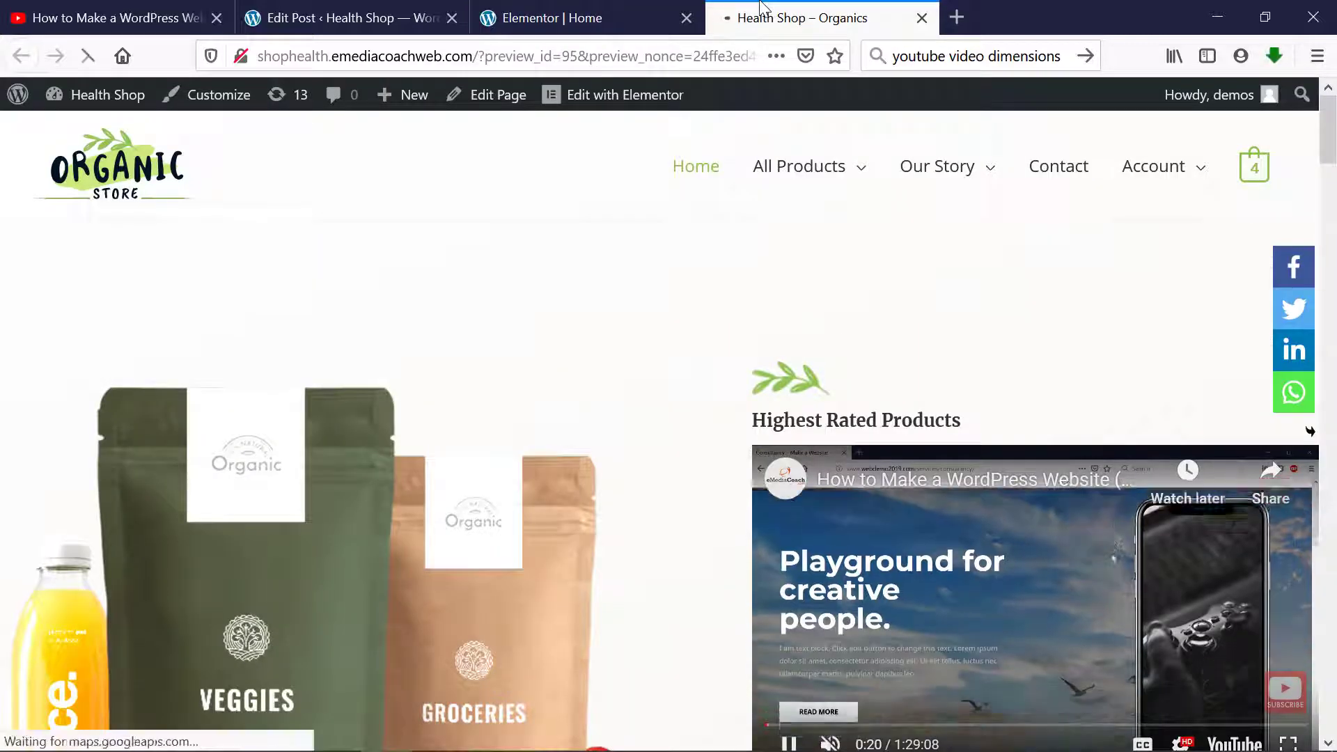
{"action": "mouse_move", "coordinate": [892, 239]}
{"action": "scroll", "coordinate": [766, 261], "scroll_direction": "down", "scroll_amount": 4}
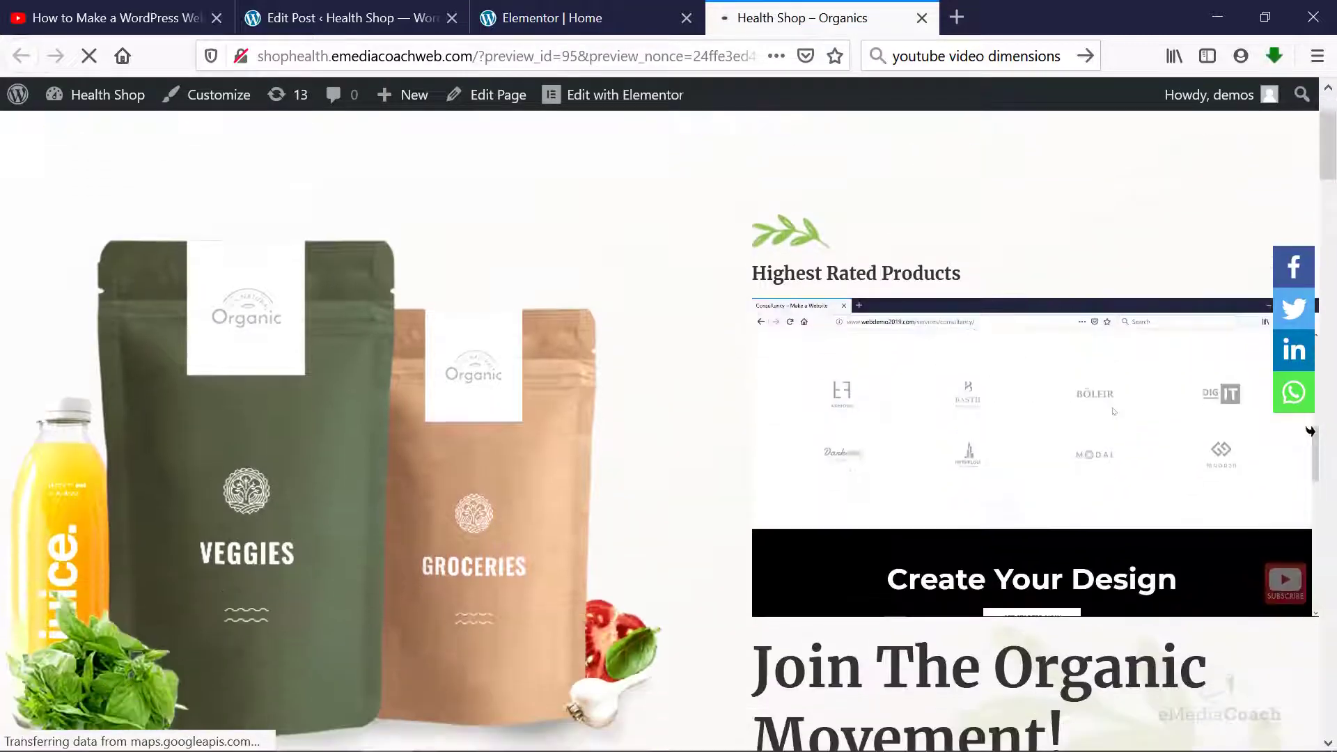
{"action": "scroll", "coordinate": [681, 303], "scroll_direction": "up", "scroll_amount": 1}
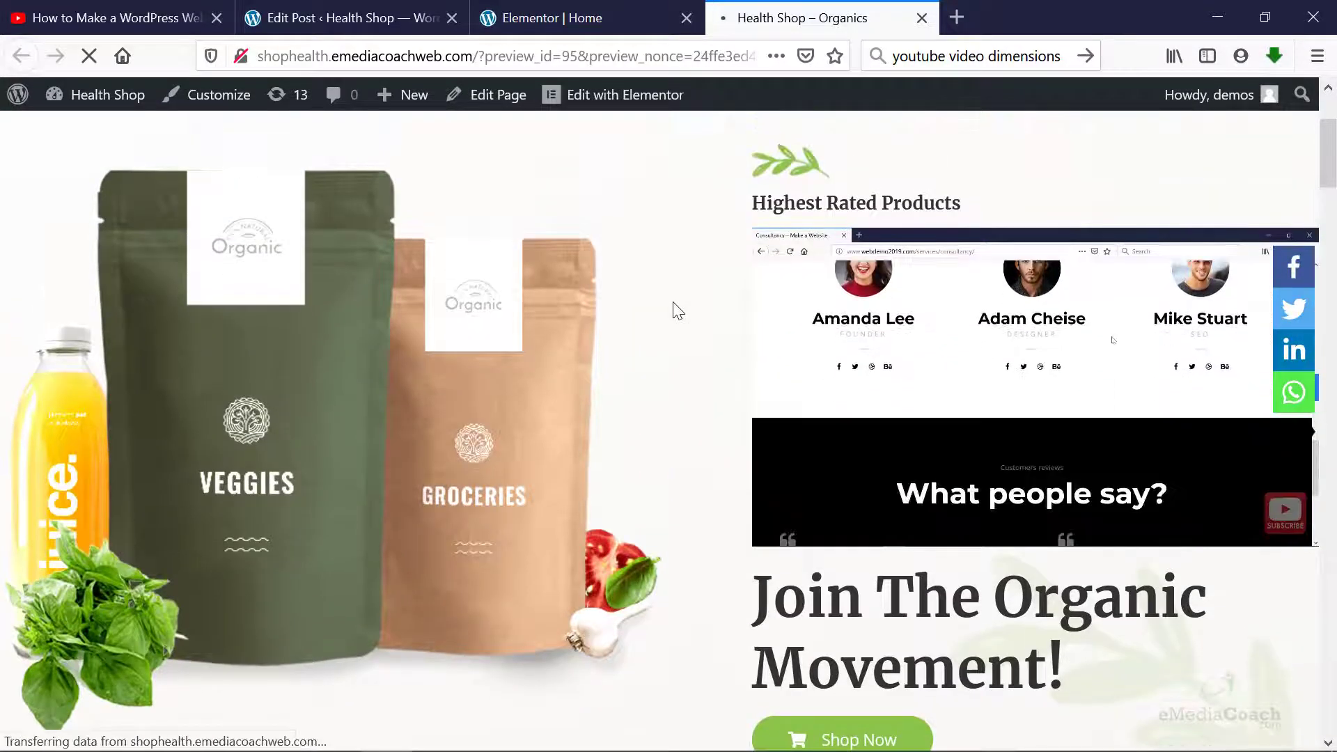